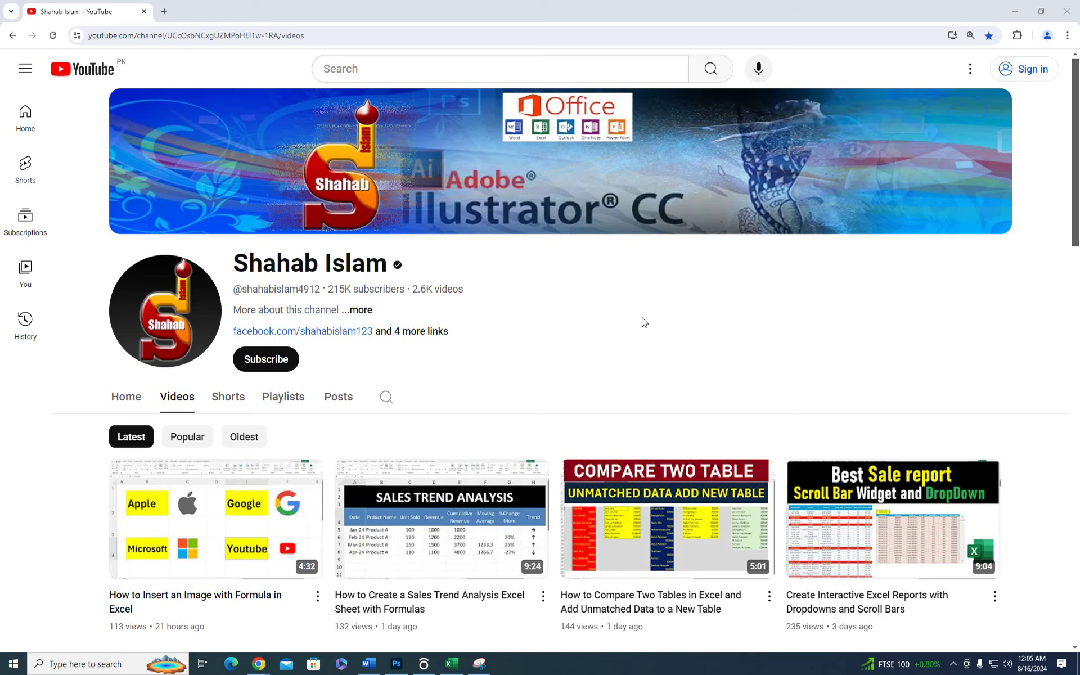
- Switch to Accounts_Automation_With_Formulas.xlsx and look over the Database Entry transaction table
click(465, 334)
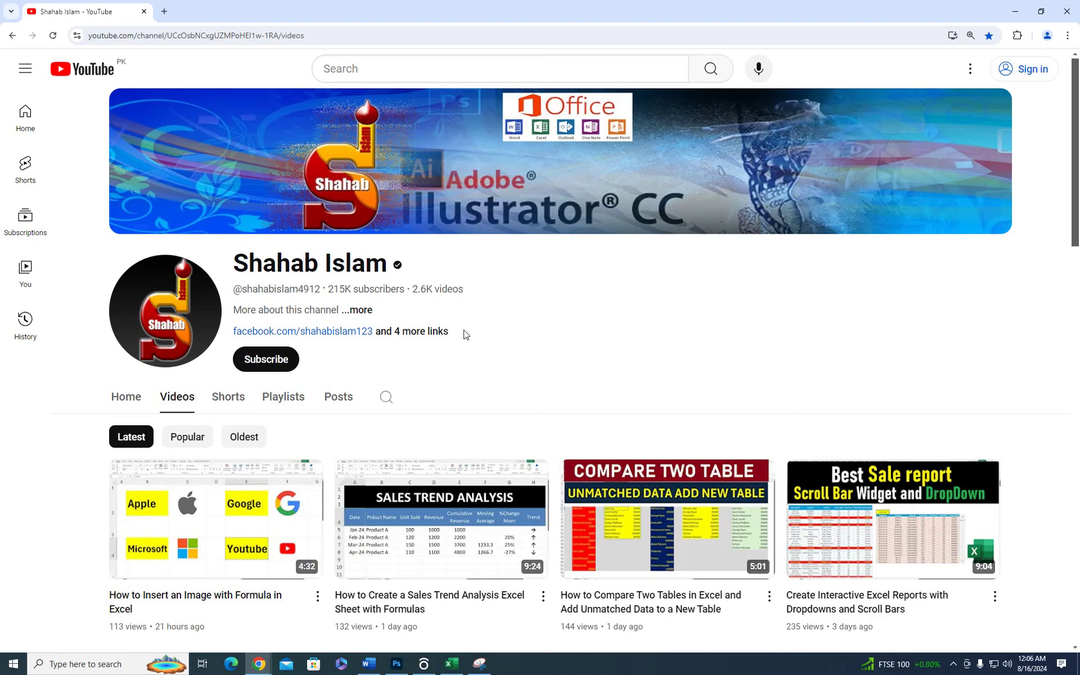
click(448, 665)
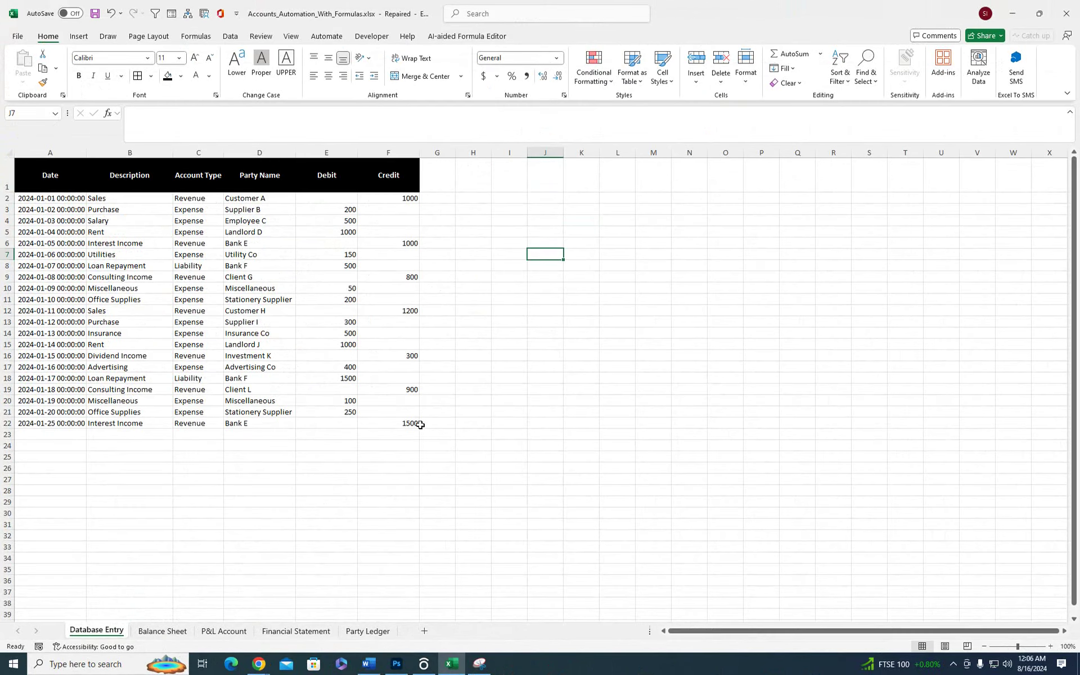
mouse_move(408, 421)
mouse_down()
mouse_move(62, 266)
mouse_move(56, 174)
mouse_up()
click(290, 36)
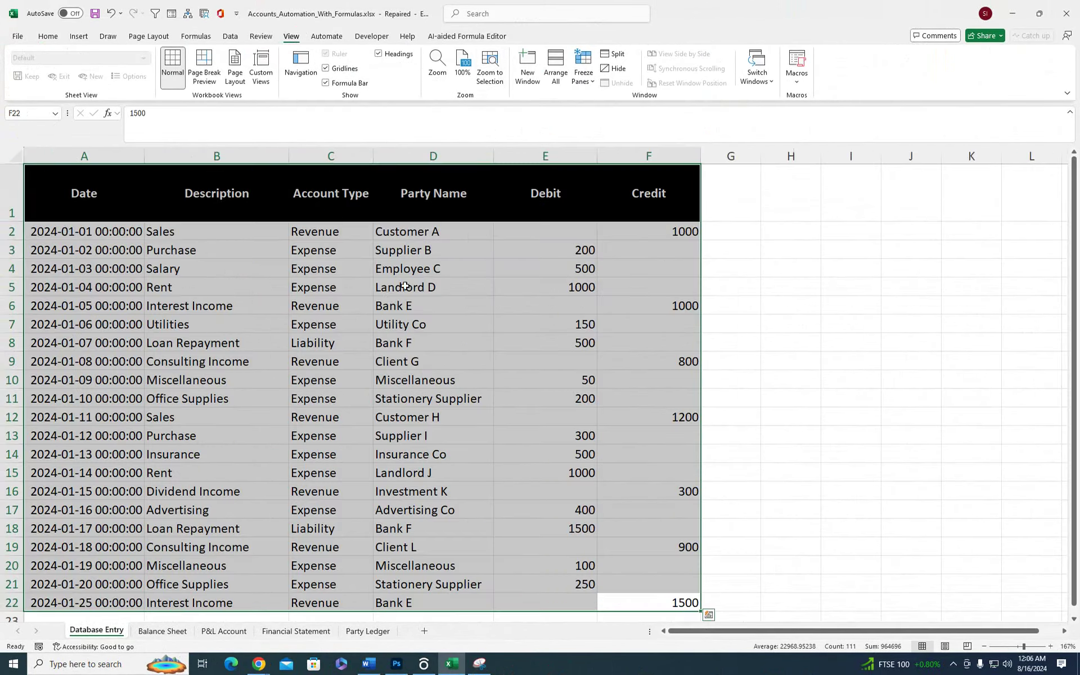
click(259, 243)
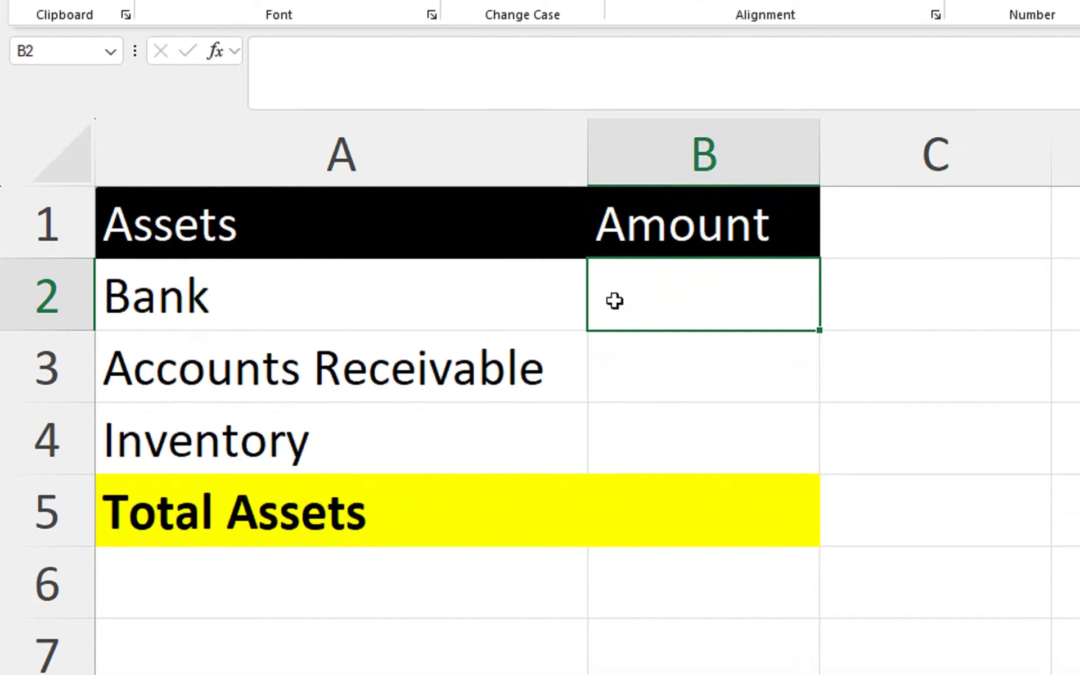
- Start Bank's B2 formula as SUMIFS over Database Entry Credit column F, with Account Type column C as criteria
text(=SUMI)
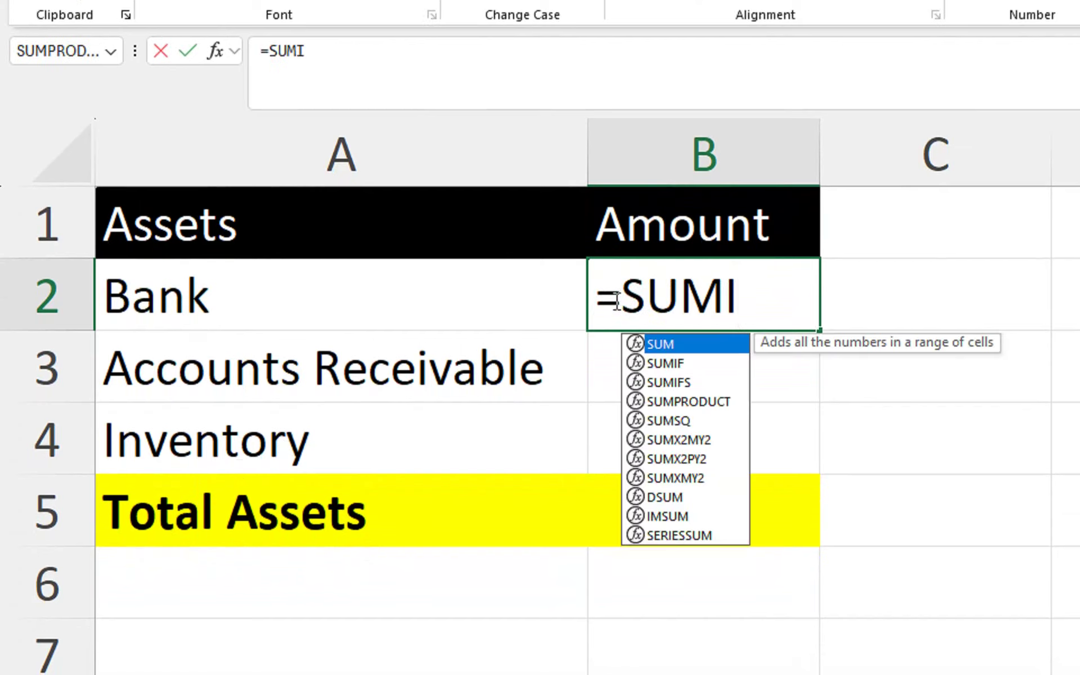
text(F)
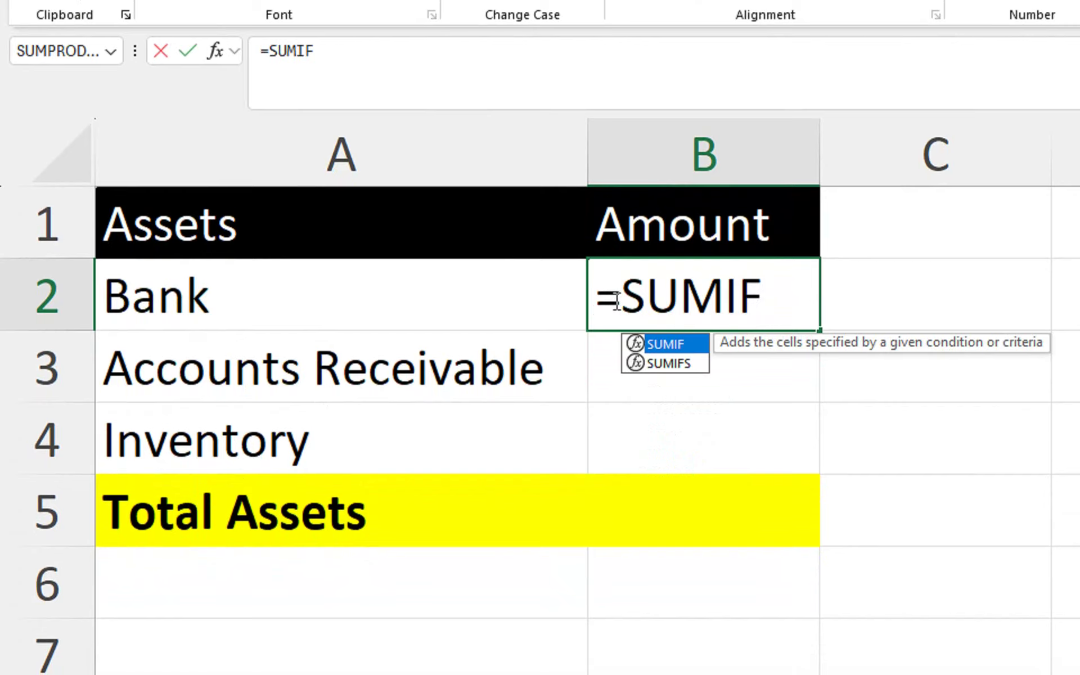
key(Down)
key(Tab)
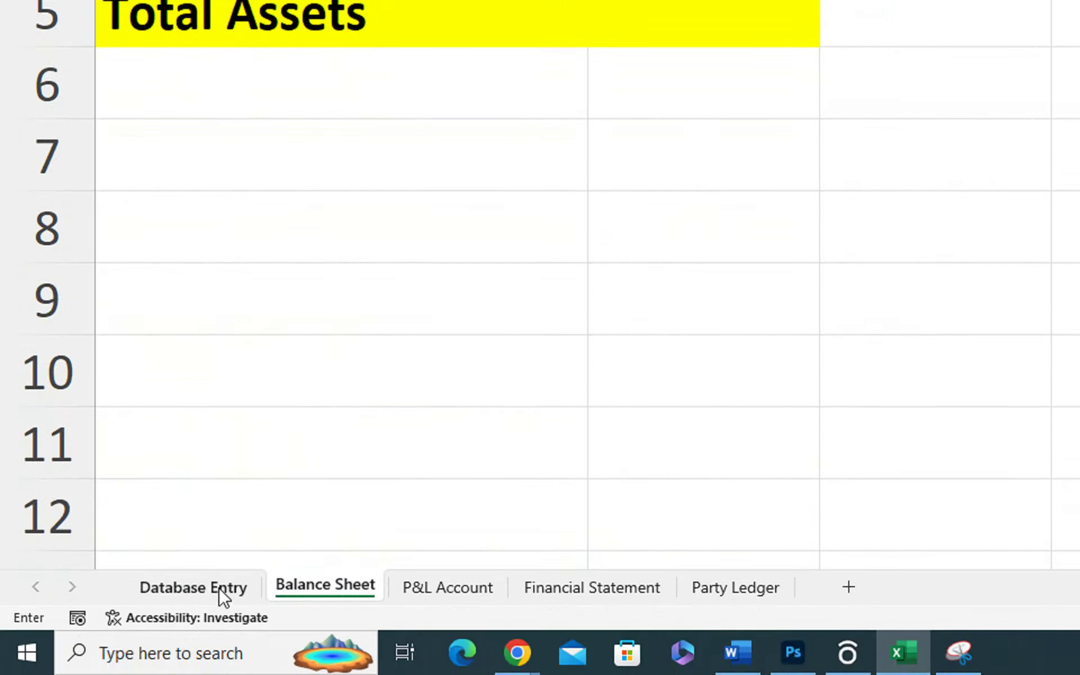
click(222, 637)
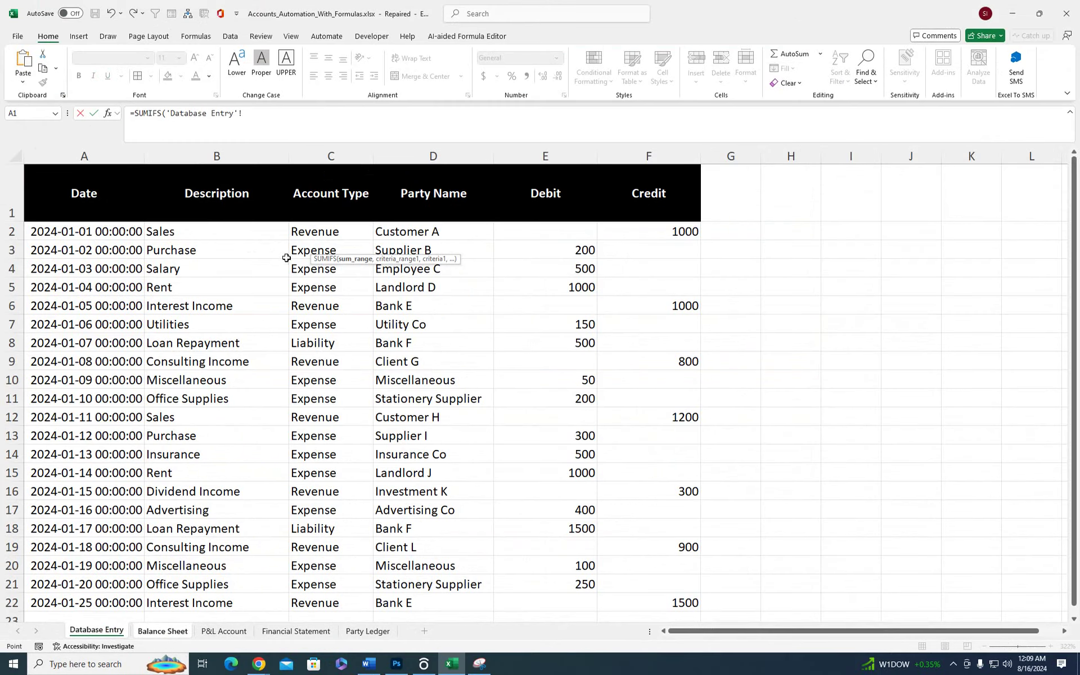
click(623, 152)
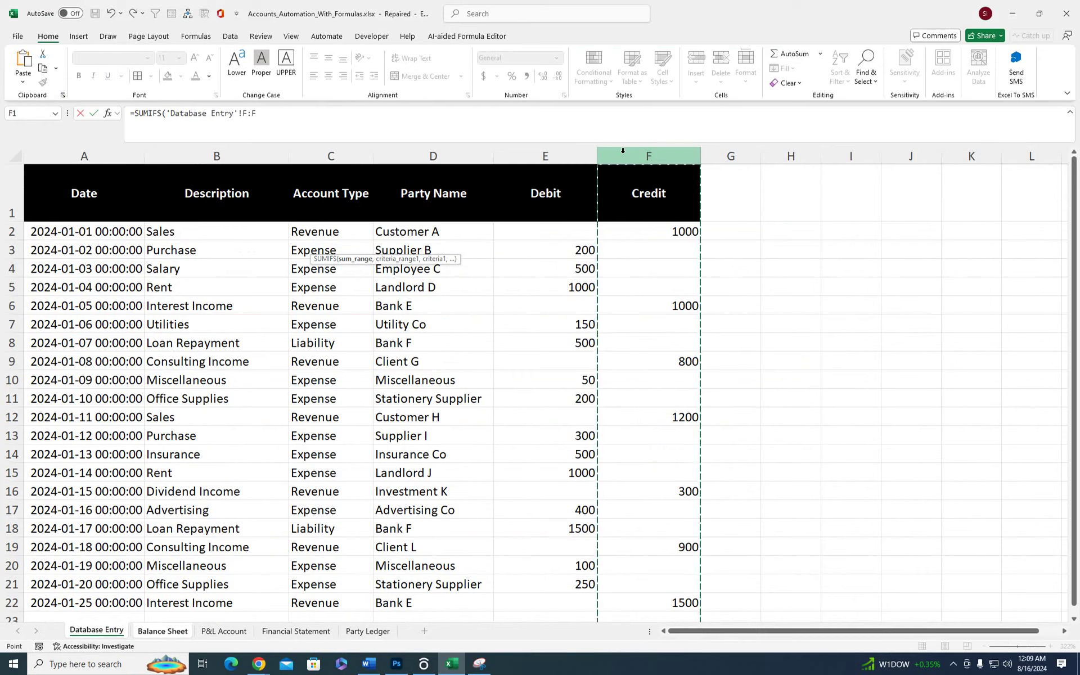
text(,)
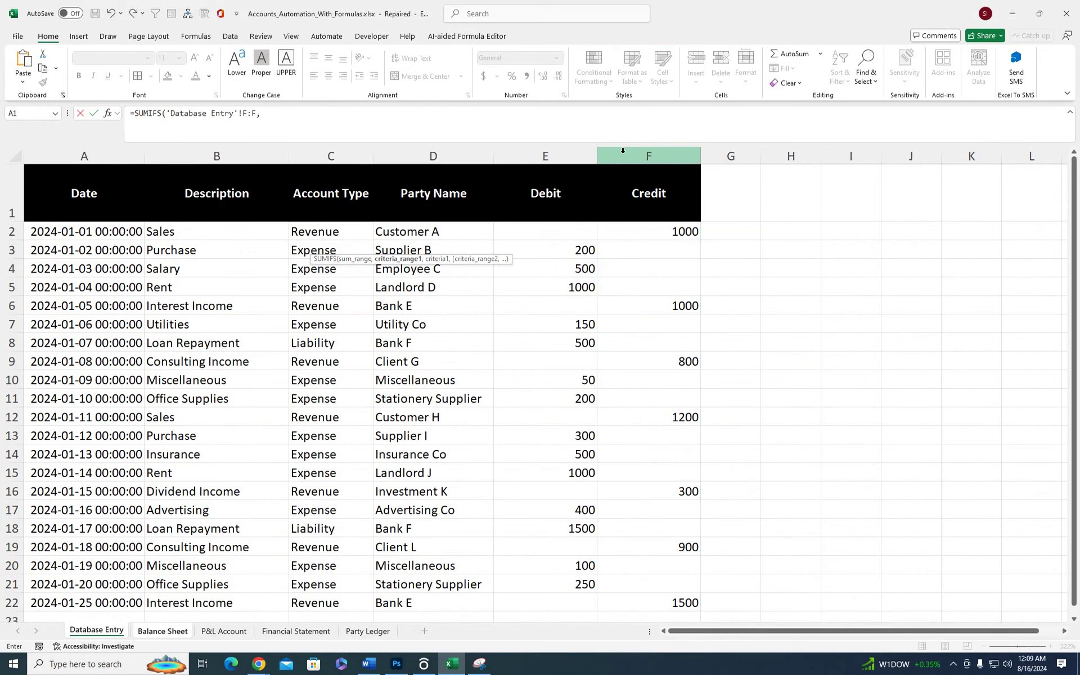
click(353, 151)
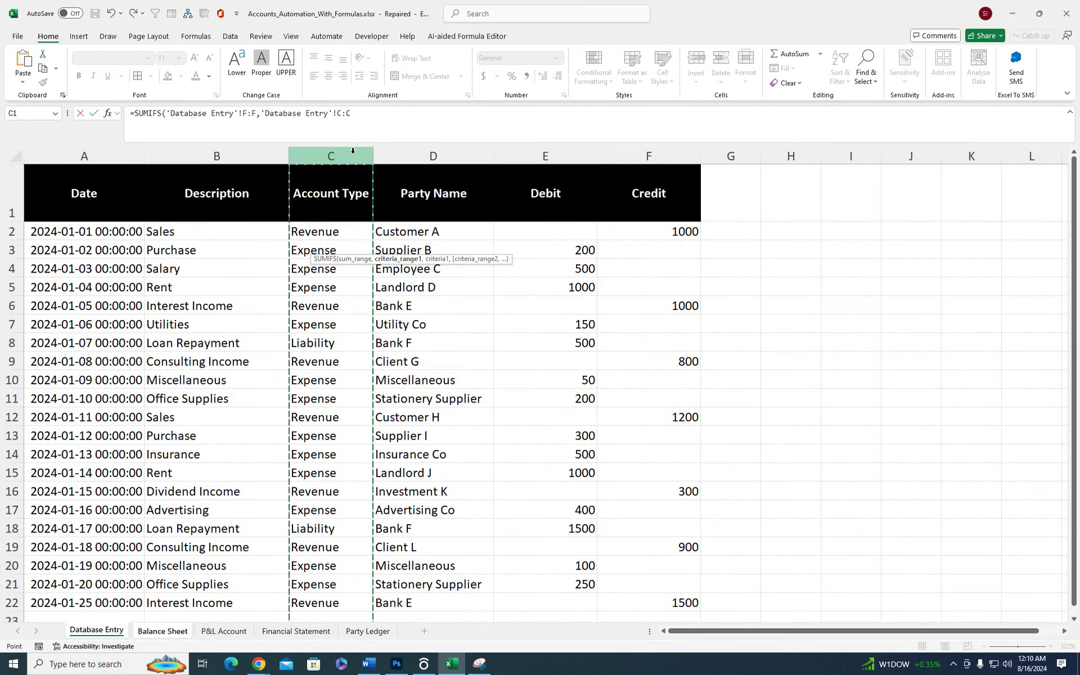
text(,"rEVENUE)
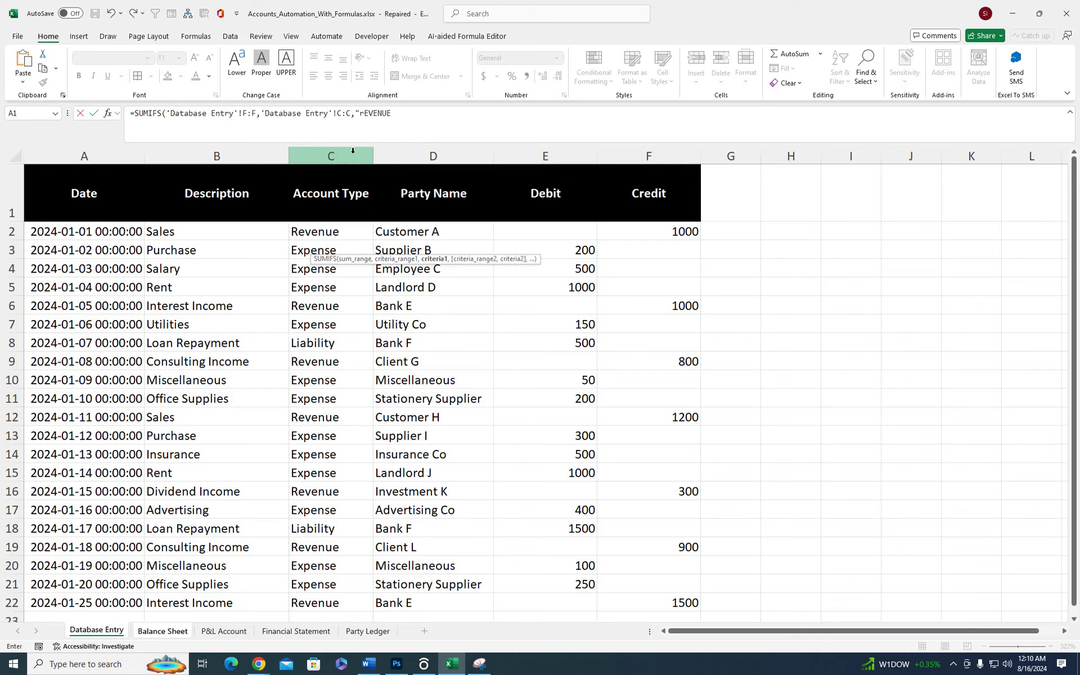
- Add criteria "Revenue" and Party Name "Bank E", then begin a subtracted second SUMIFS
key(BackSpace)
key(BackSpace)
key(BackSpace)
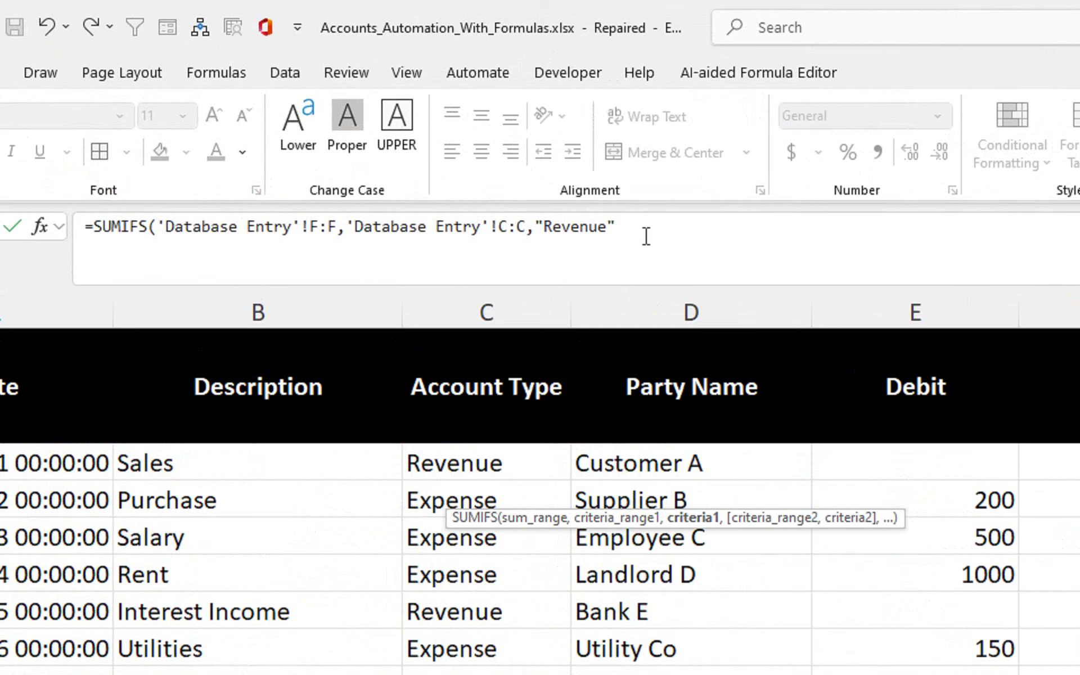
text(,)
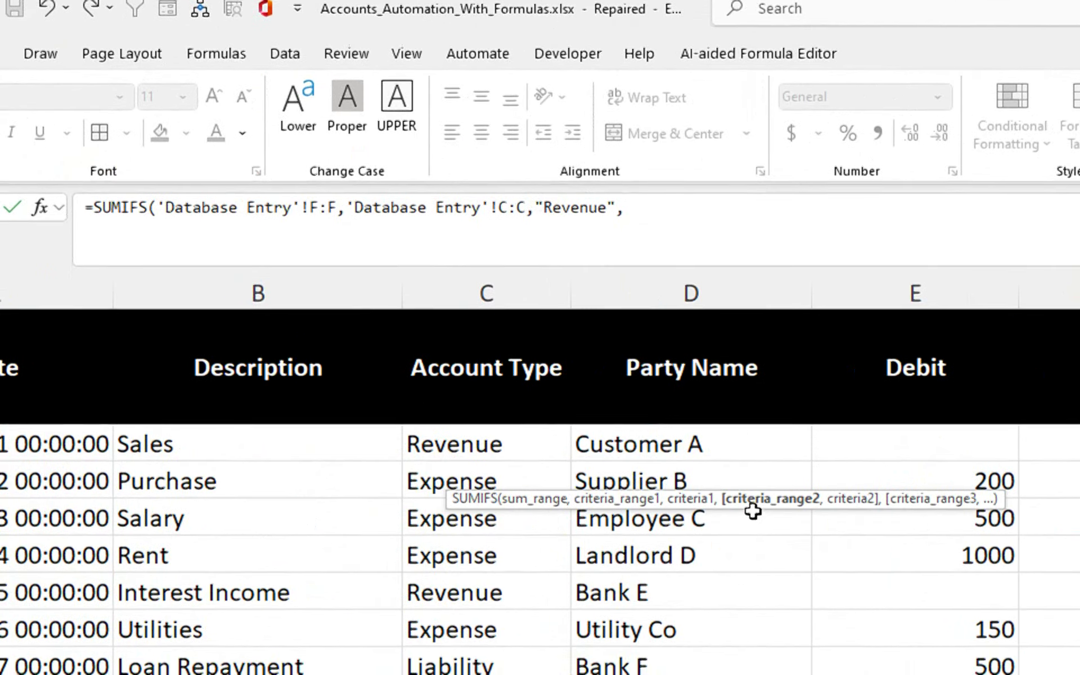
click(667, 273)
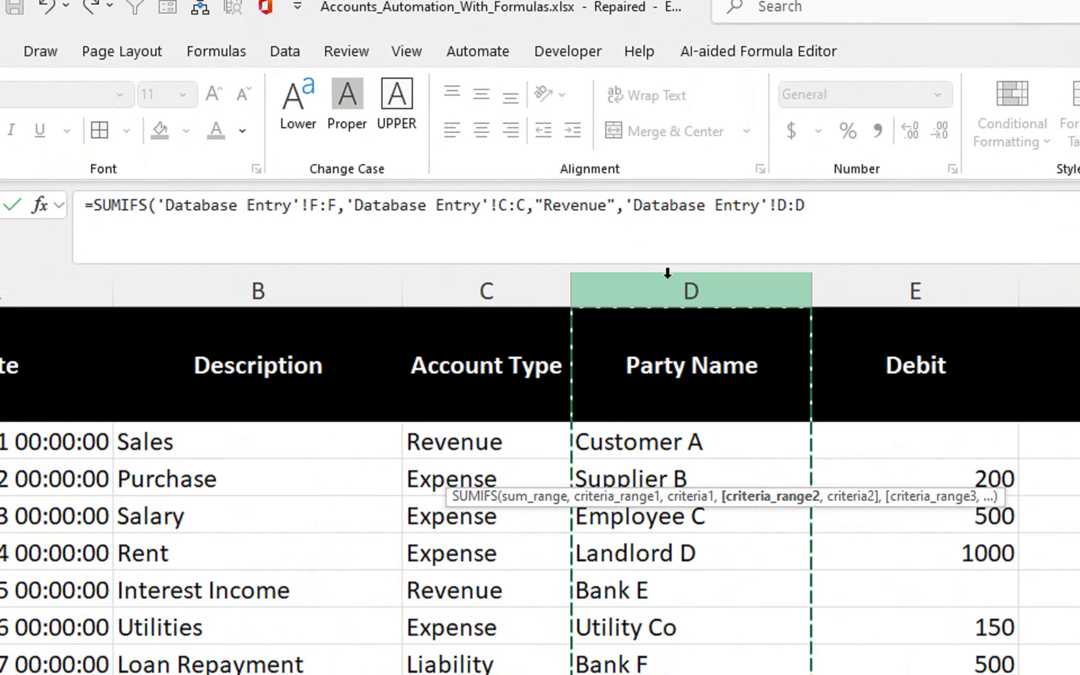
text(,)
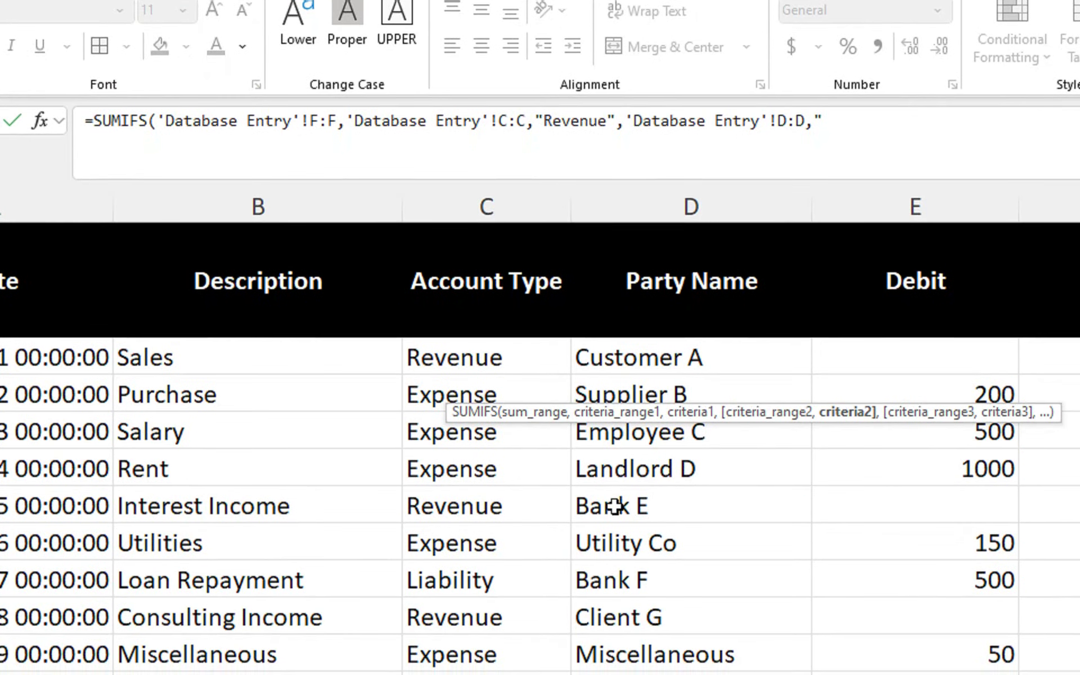
text(Bank)
text( E")
text()-)
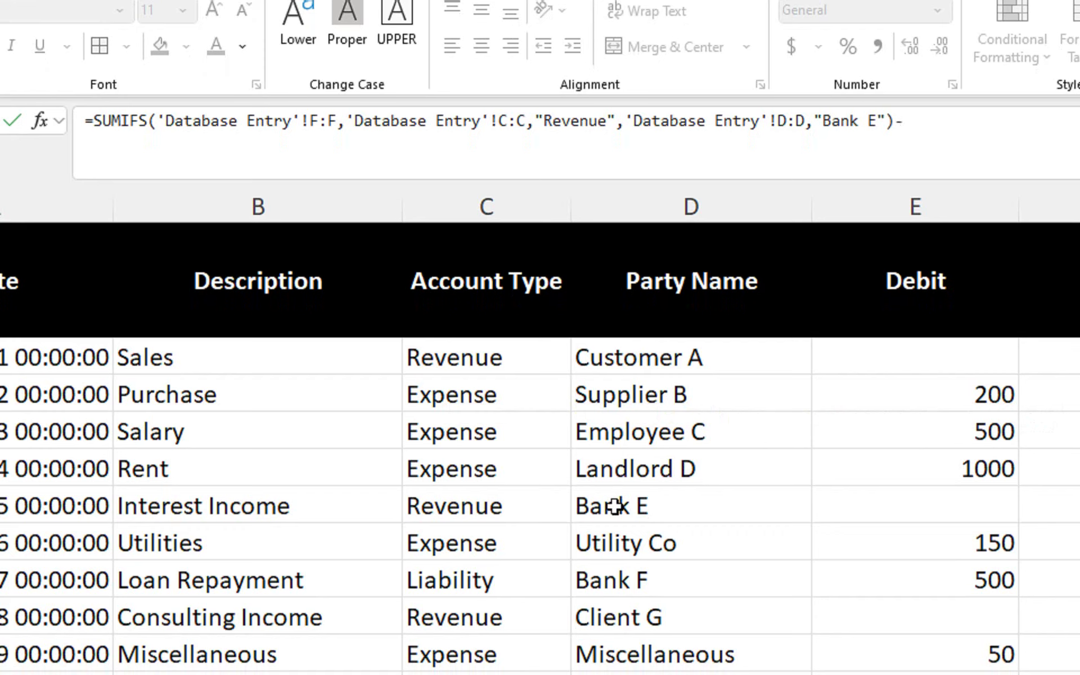
text(sumif)
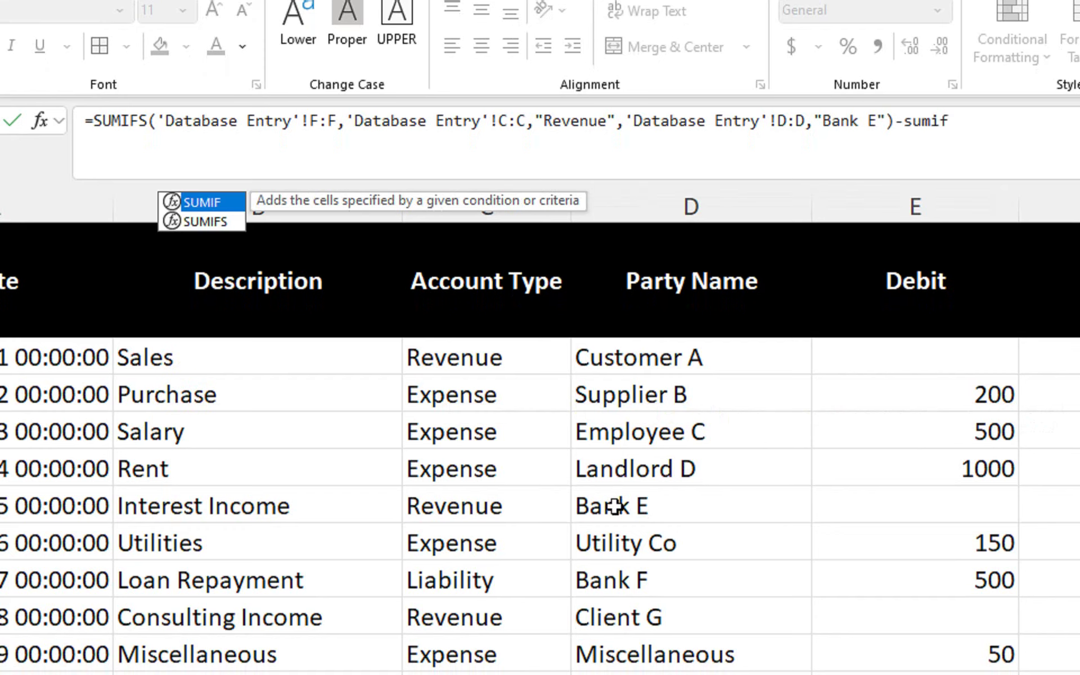
key(Down)
key(Tab)
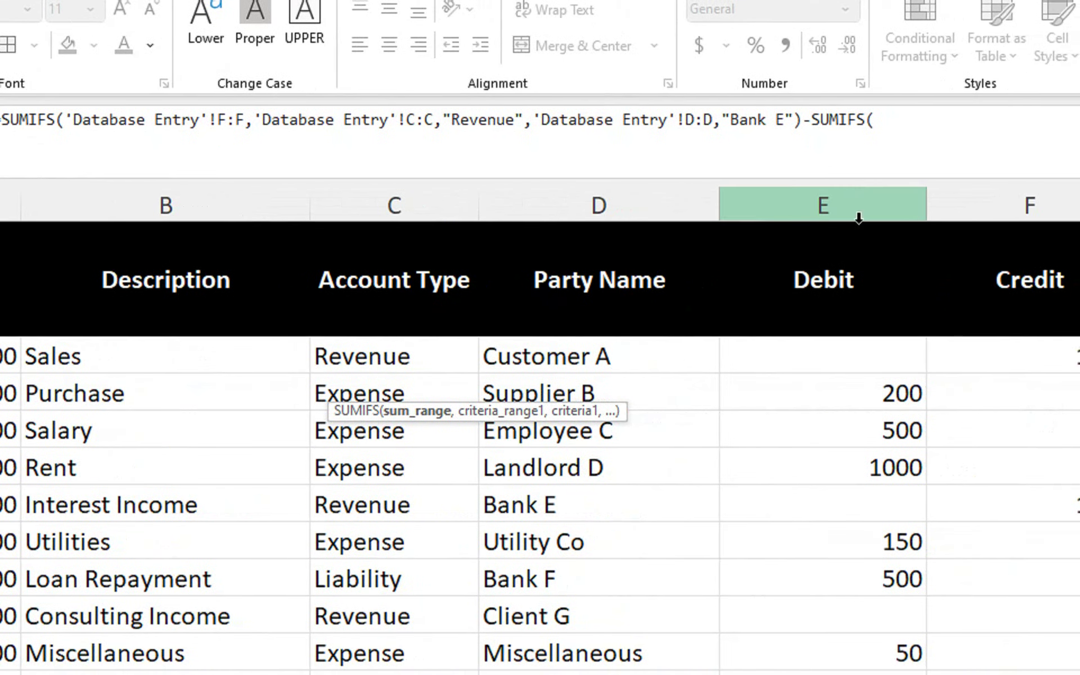
- Complete the subtracted SUMIFS with Debit column E, "Liability" and "bank F", so Bank shows 500
click(851, 192)
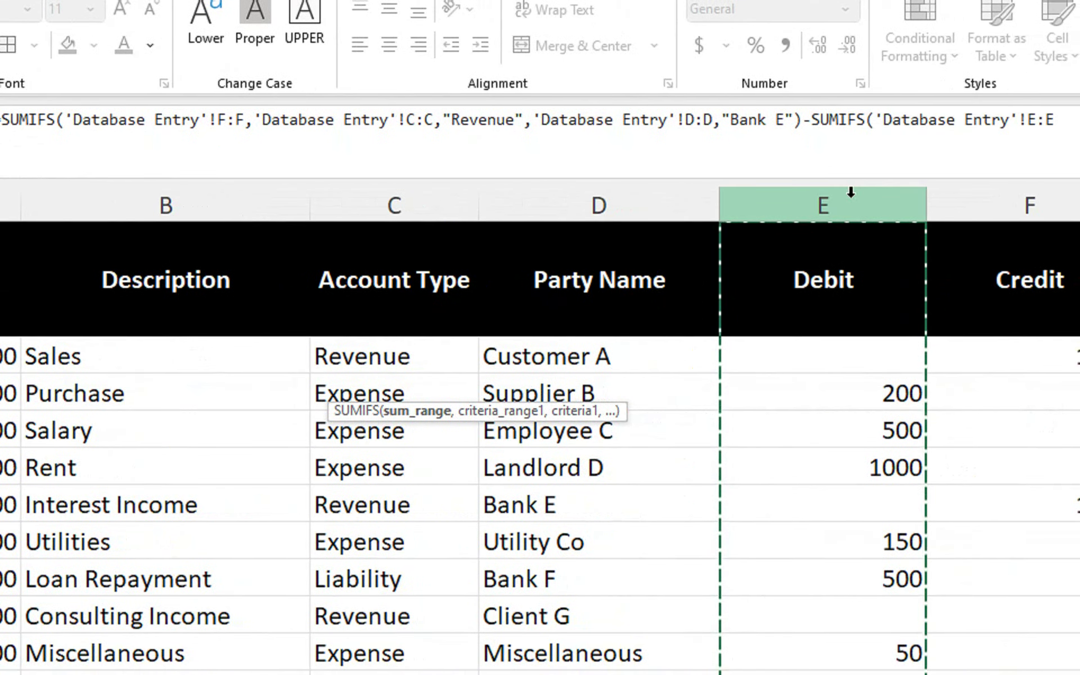
text(,)
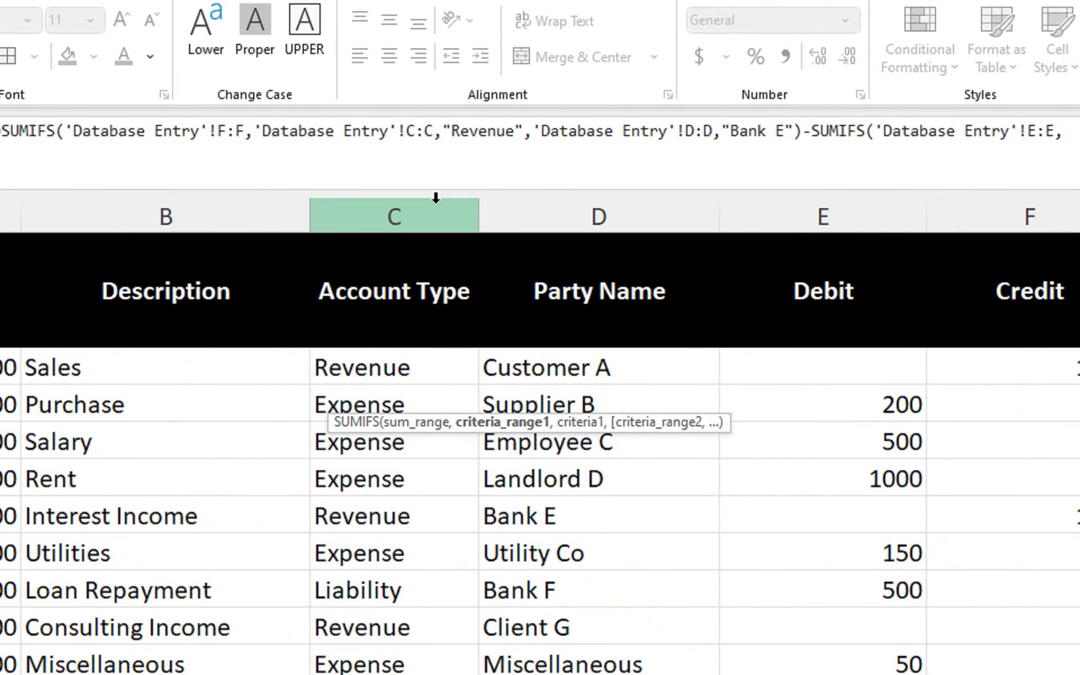
click(433, 211)
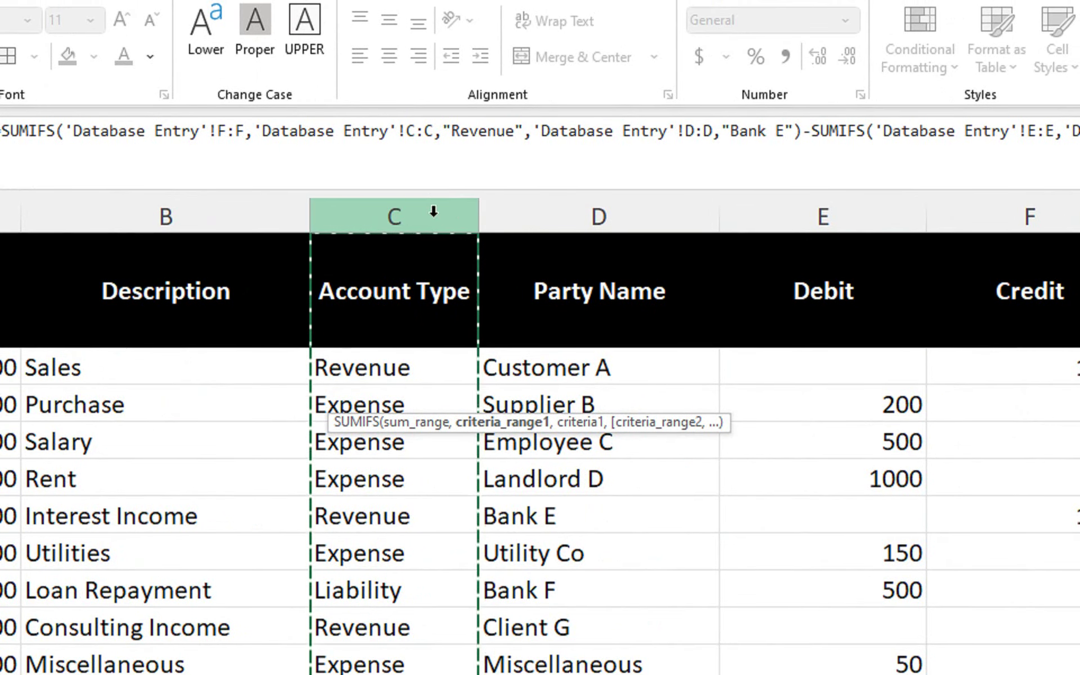
text(,)
click(482, 215)
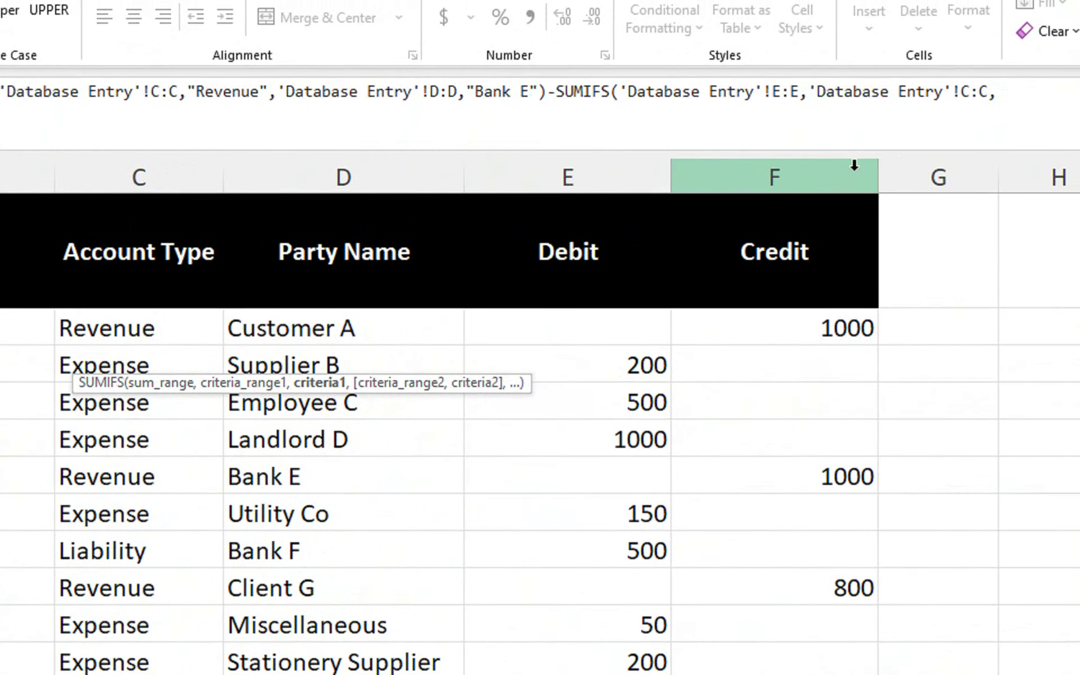
text("L)
text(iabi)
text(lit)
text(y")
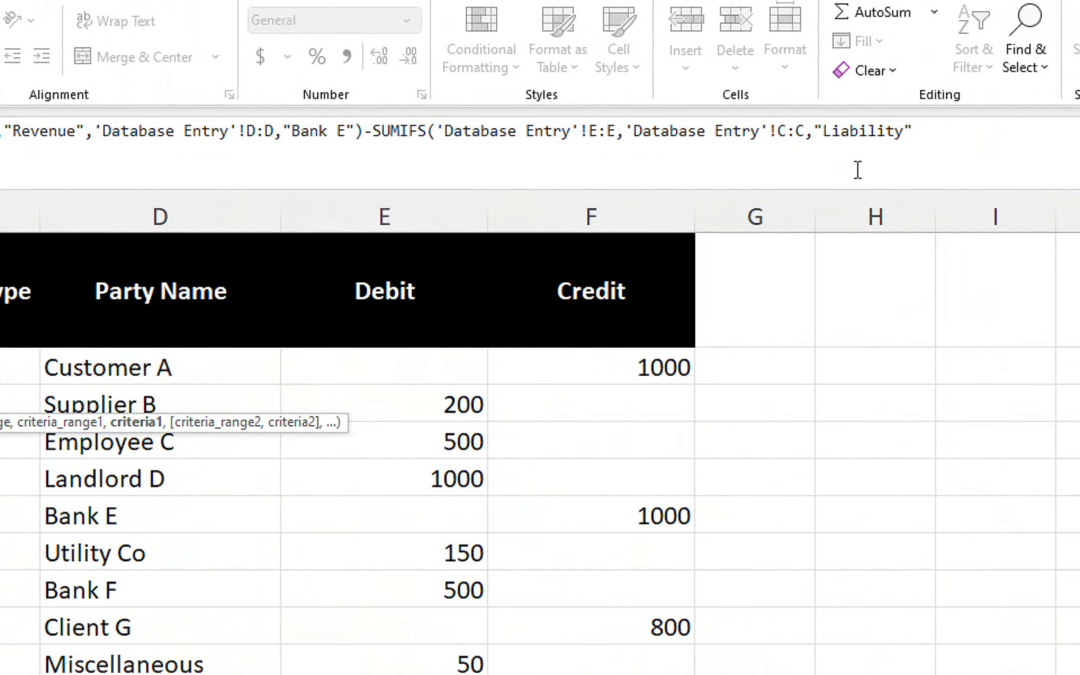
text(,)
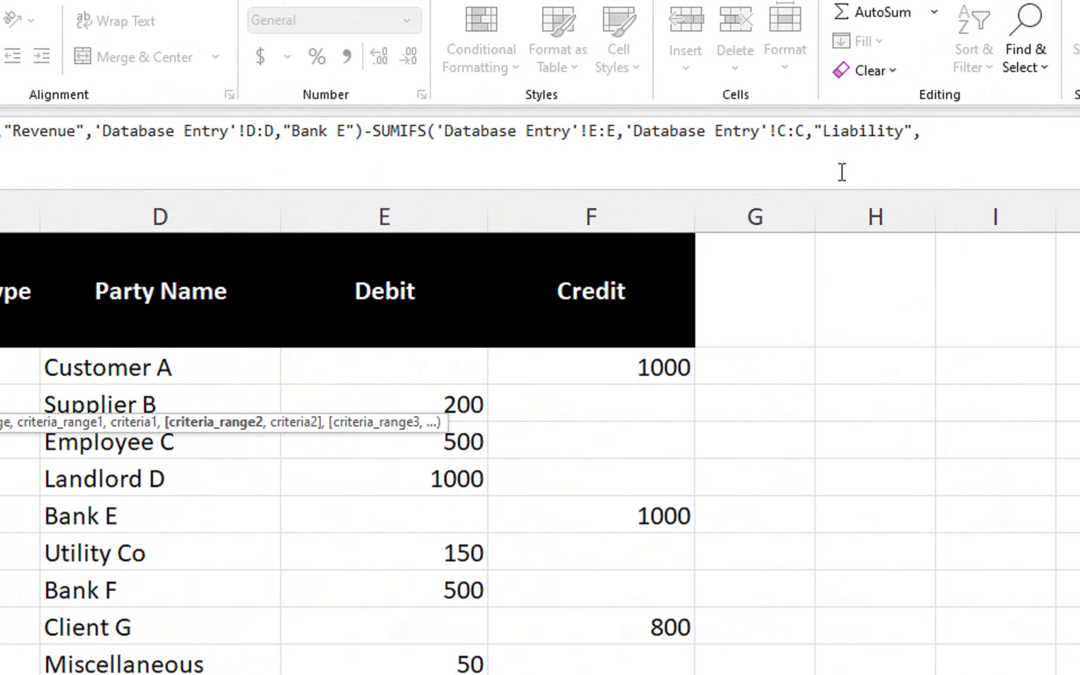
click(232, 208)
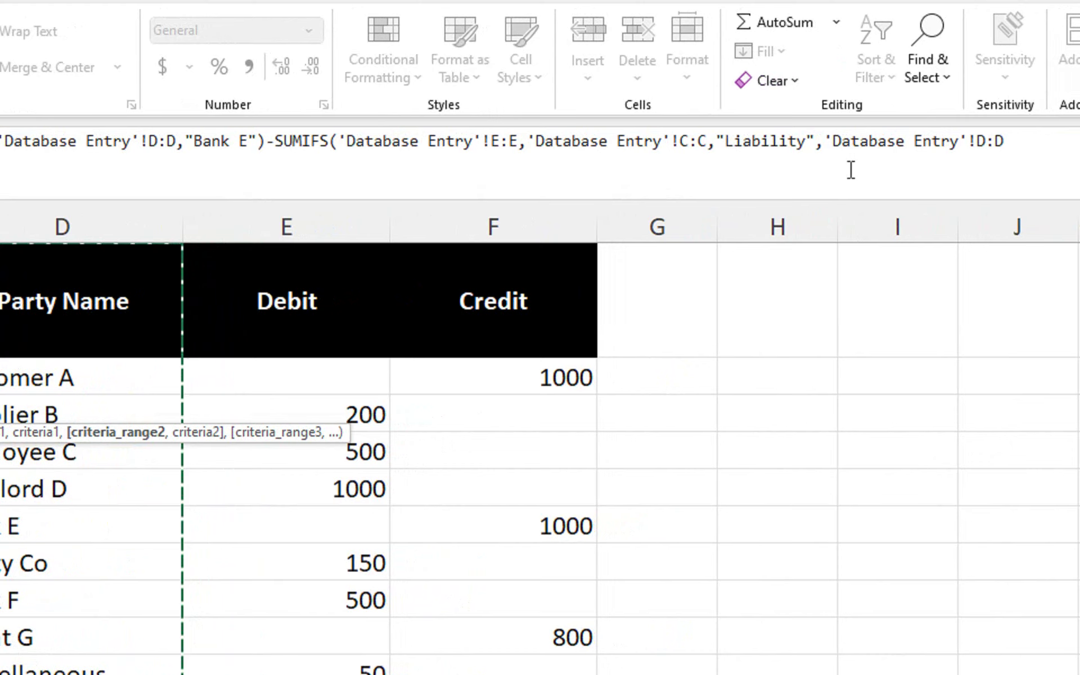
text(,)
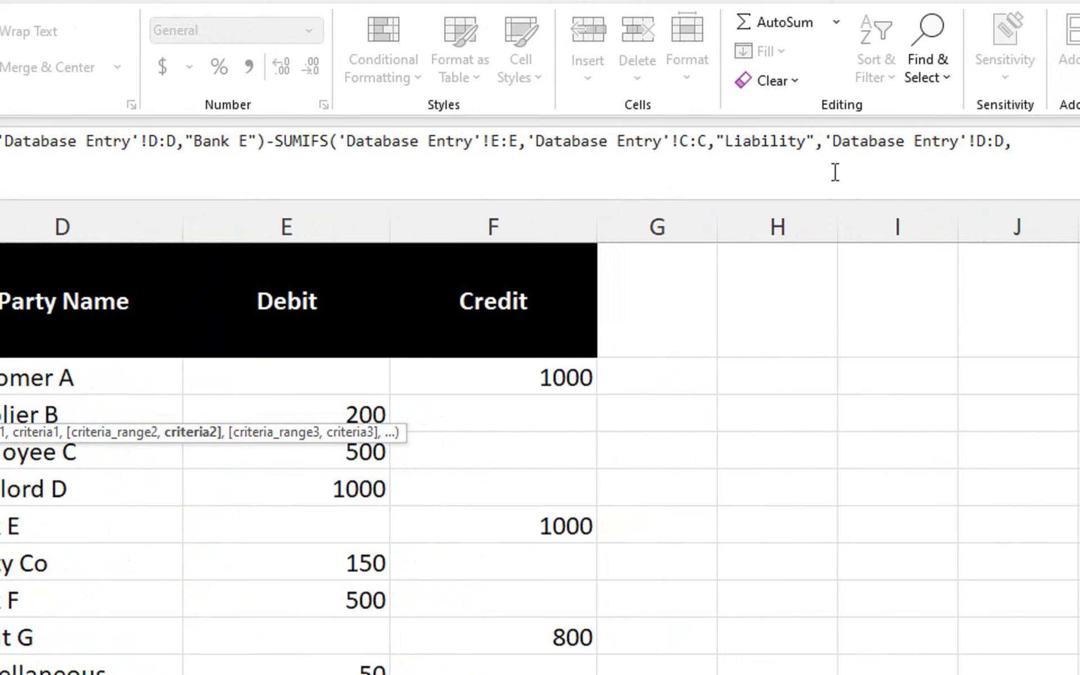
text(bank)
text( F)
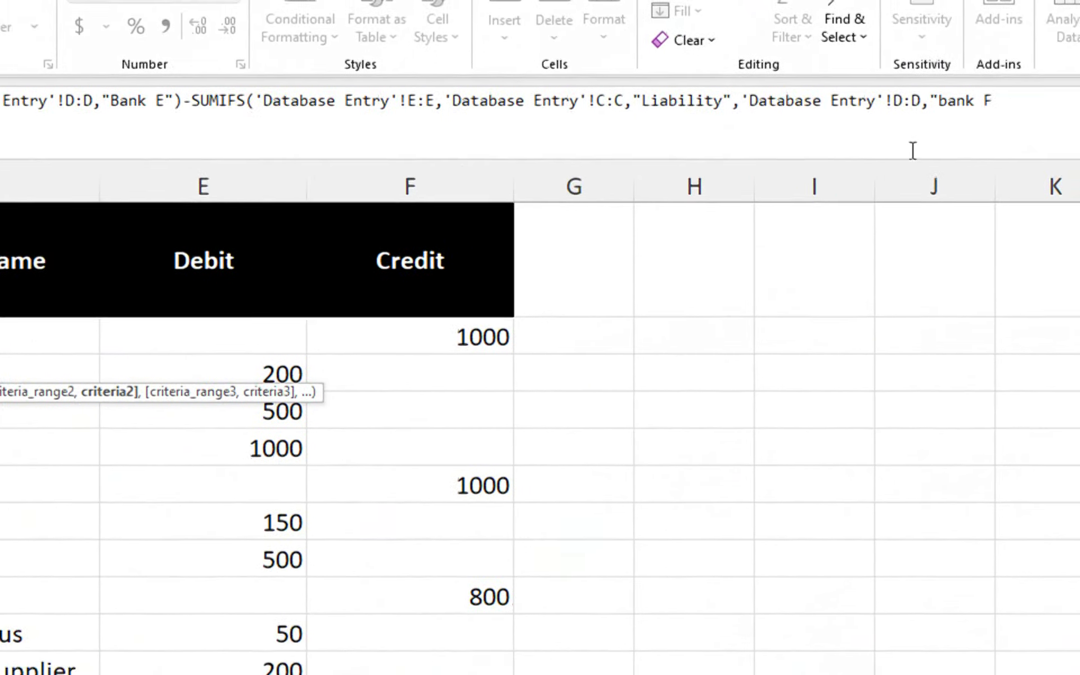
text("))
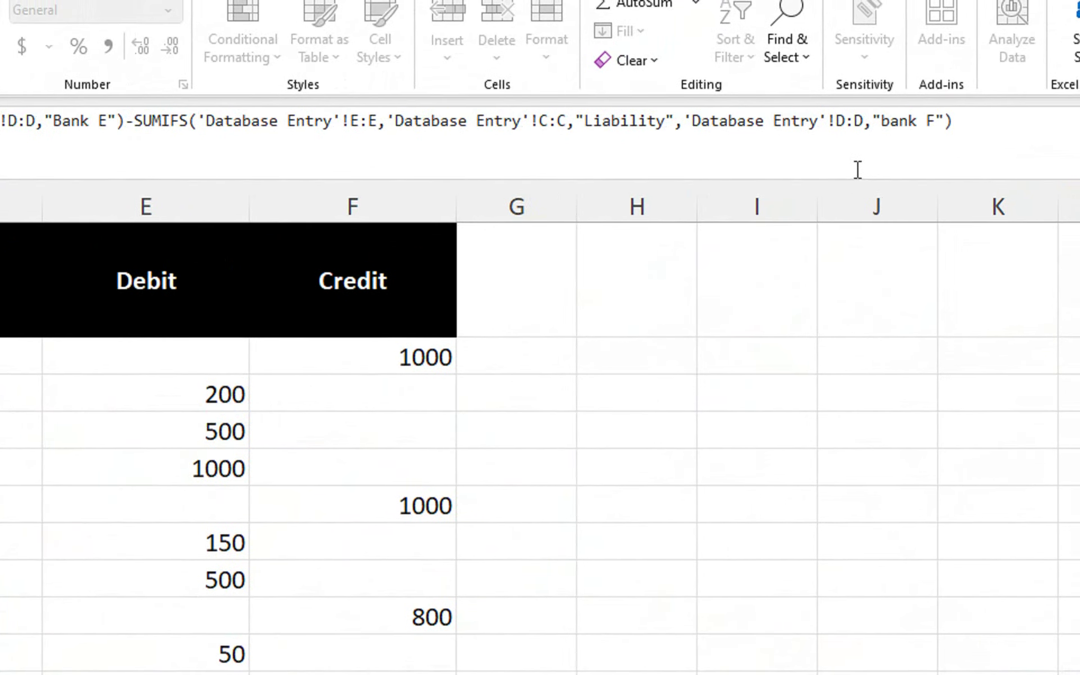
key(Return)
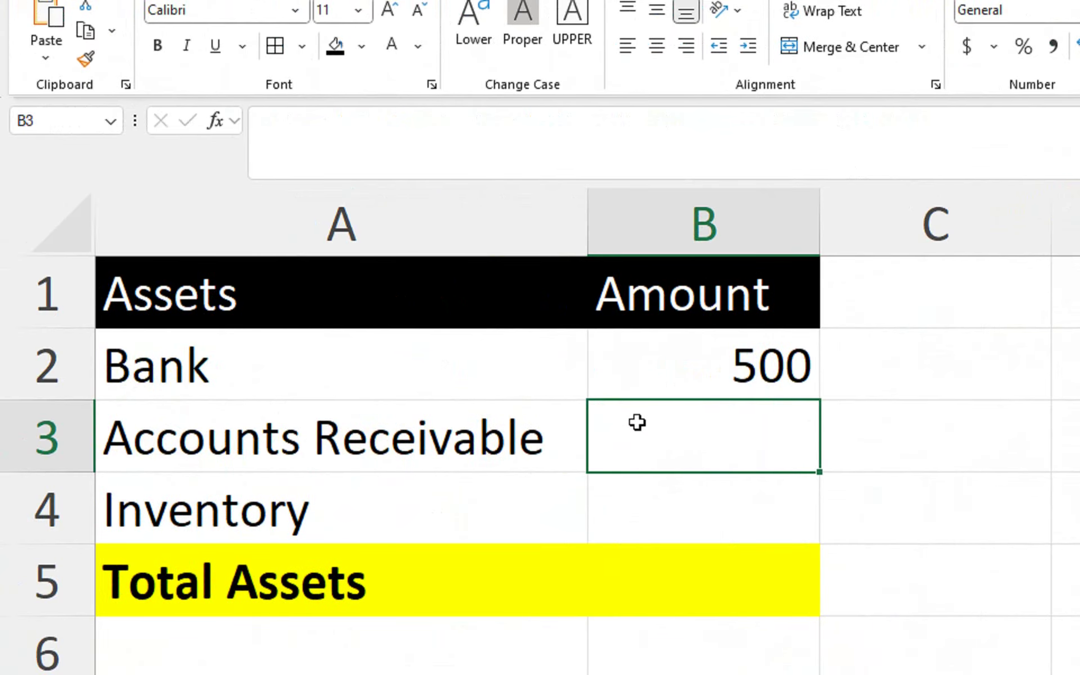
- In B3, SUMIFS the Database Entry debits for Expense rows of Supplier B, then add a second SUMIFS
text(=)
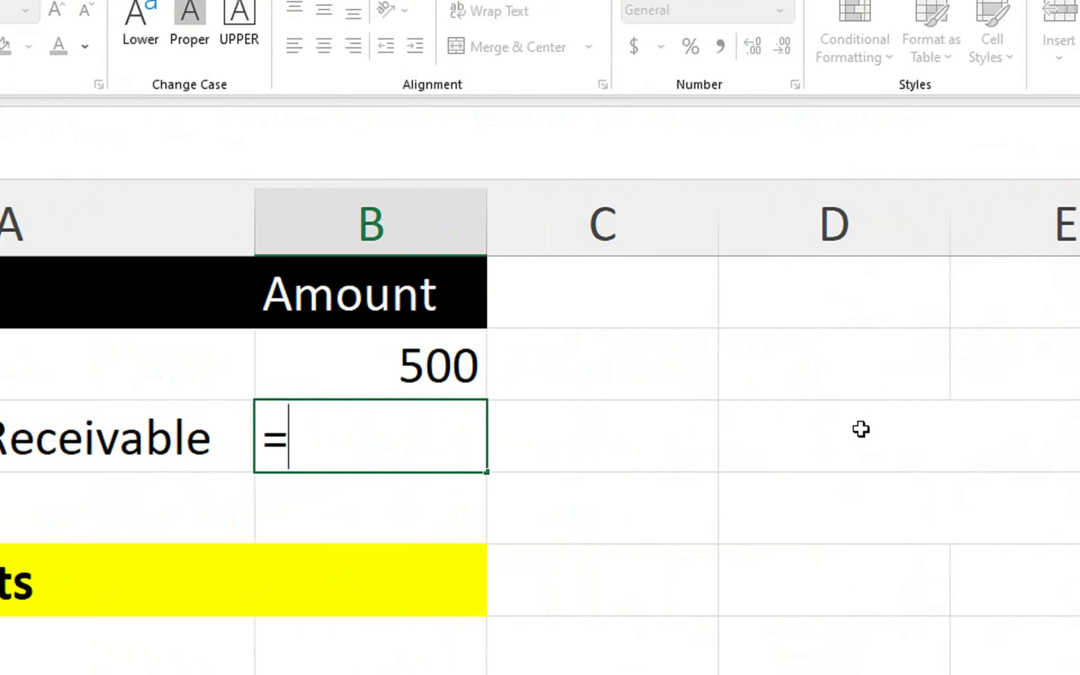
text(sumif)
key(Down)
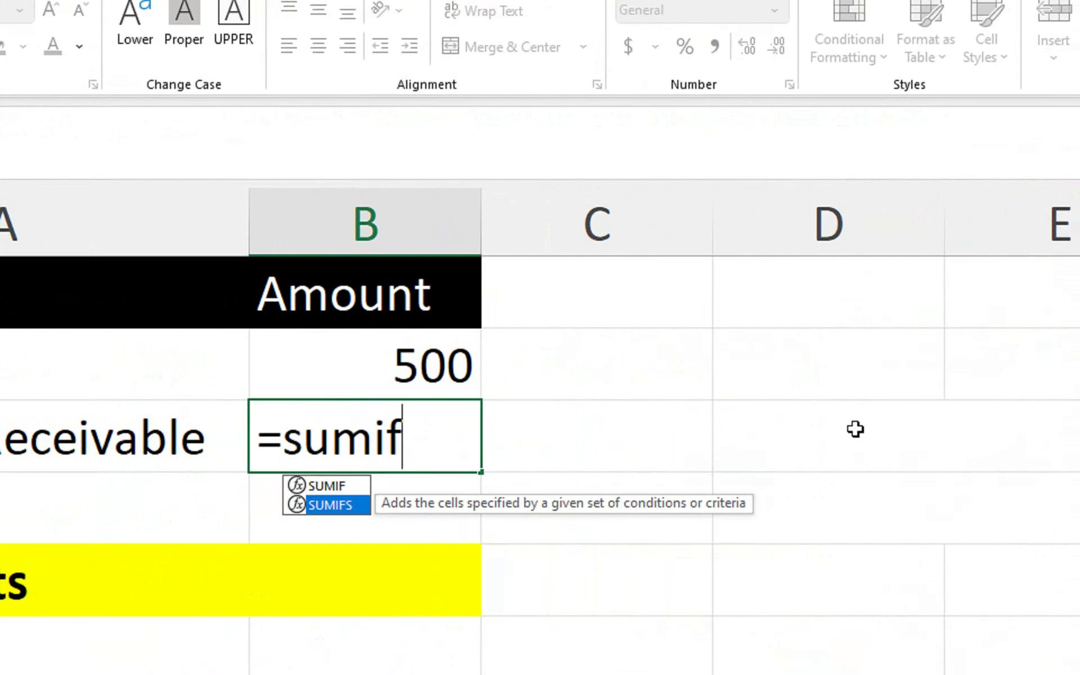
key(Tab)
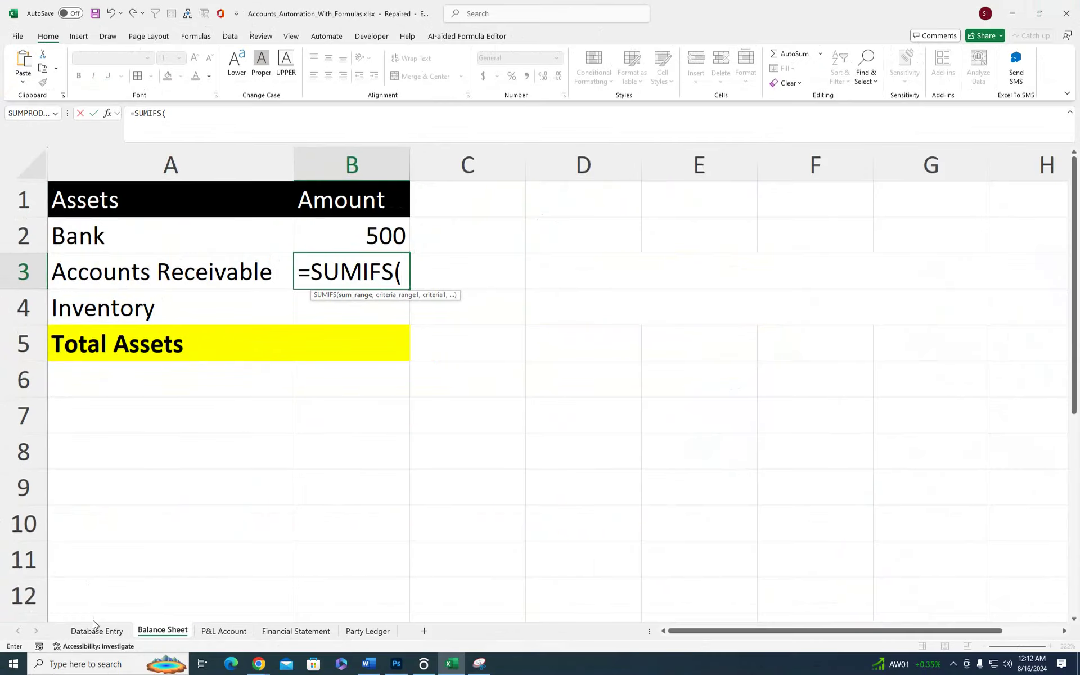
click(94, 629)
click(545, 148)
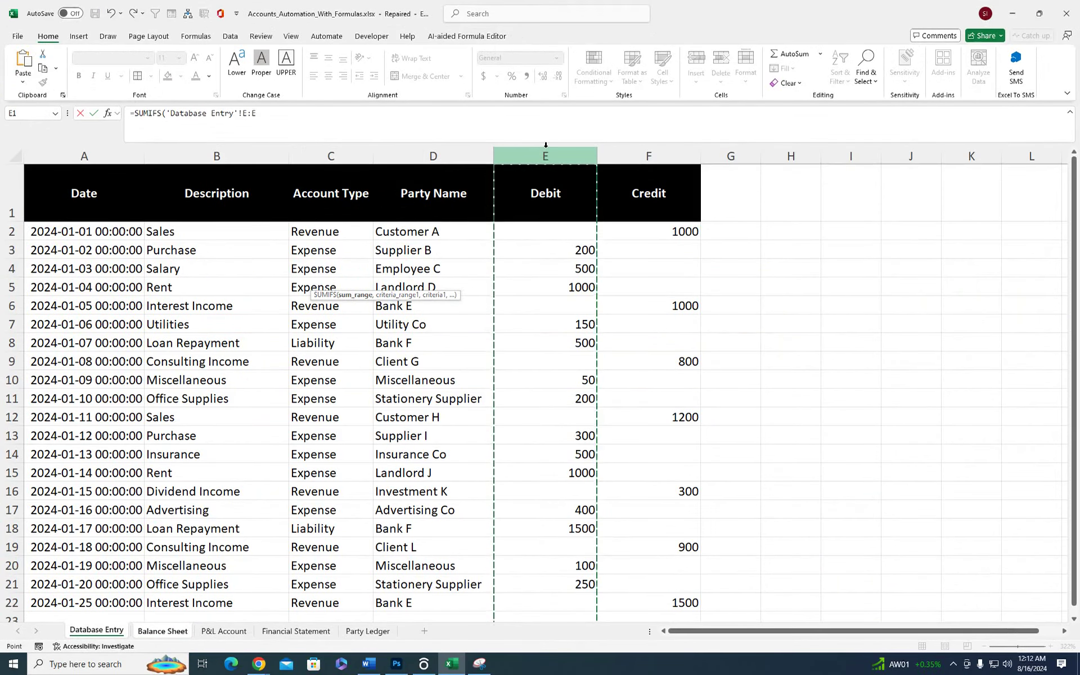
text(,)
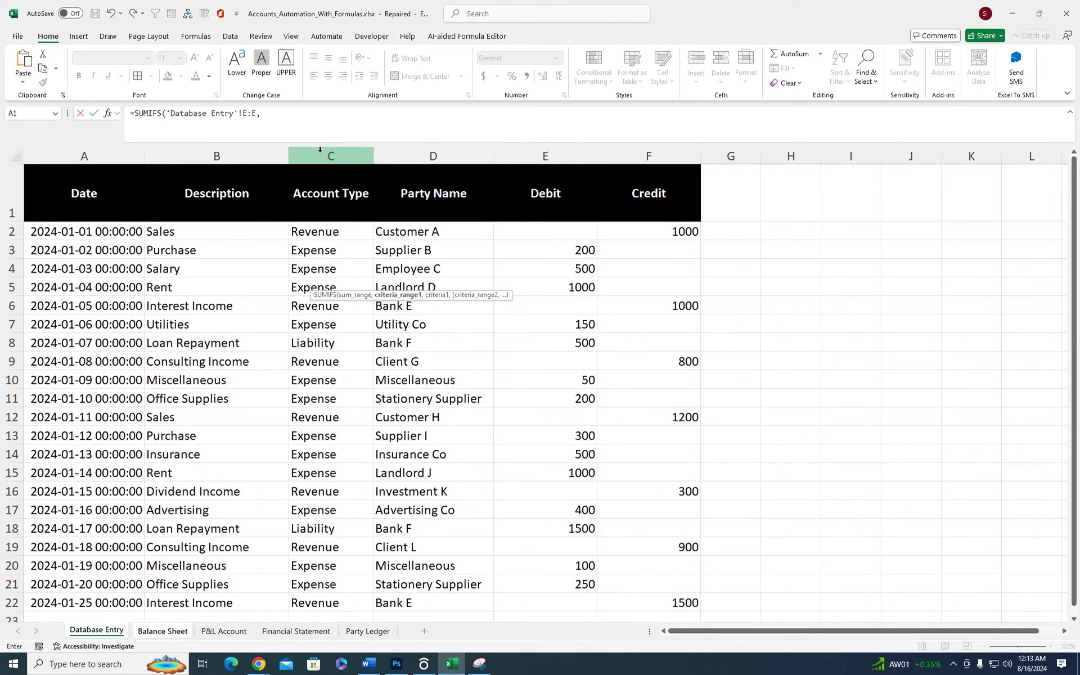
click(320, 149)
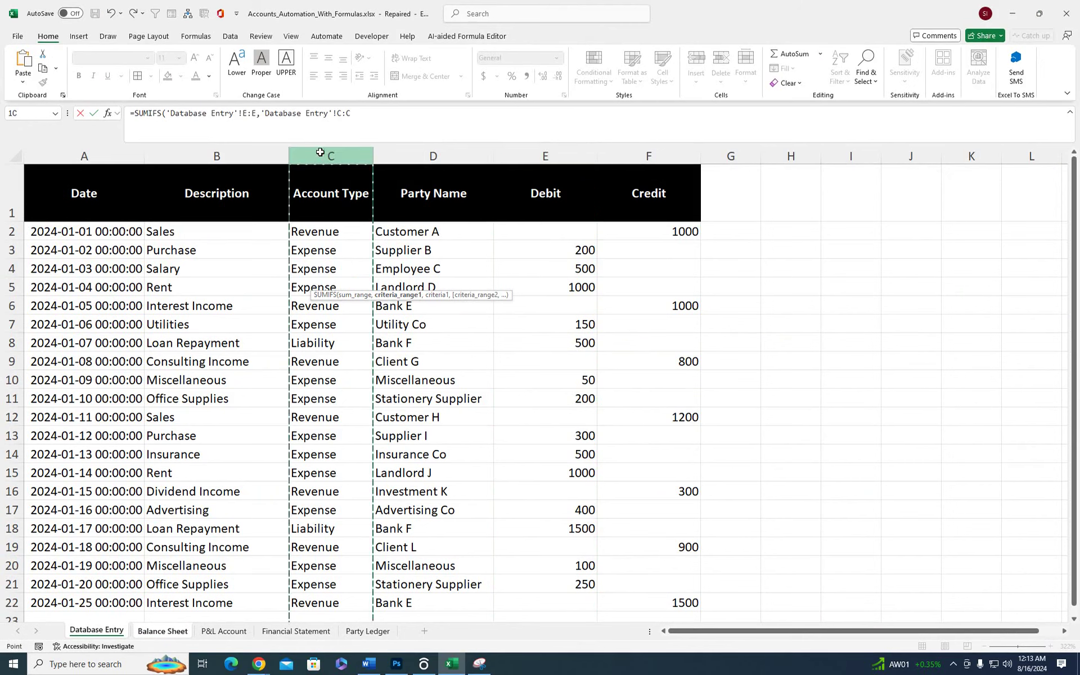
text(,"Ex)
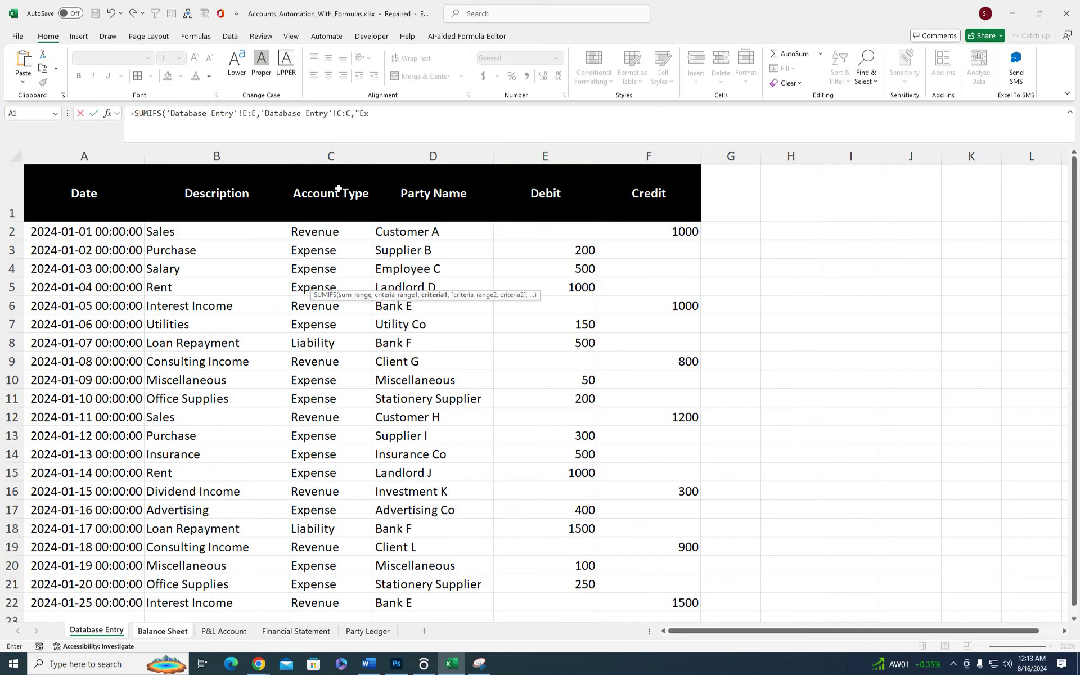
text(nse")
text(,)
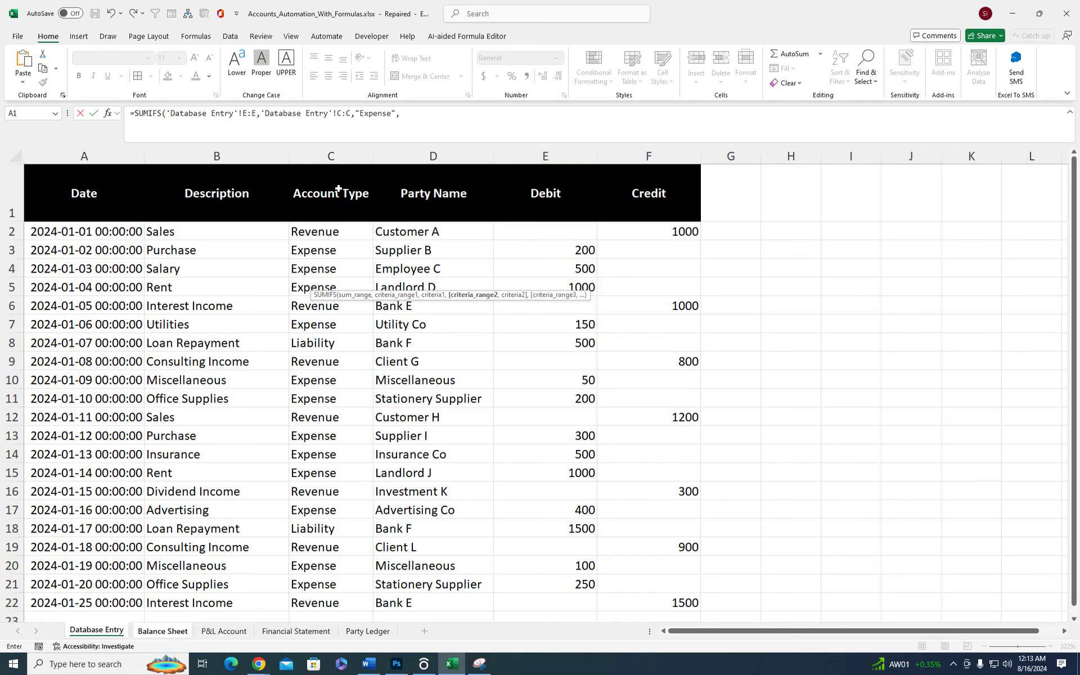
click(403, 150)
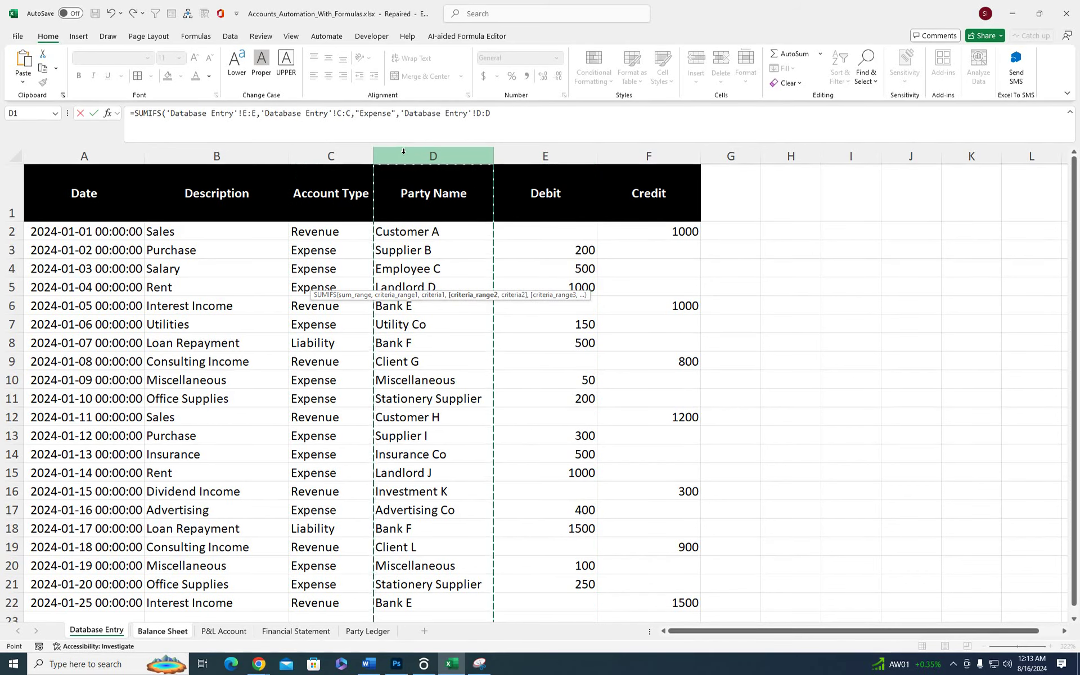
text(,"Supplir)
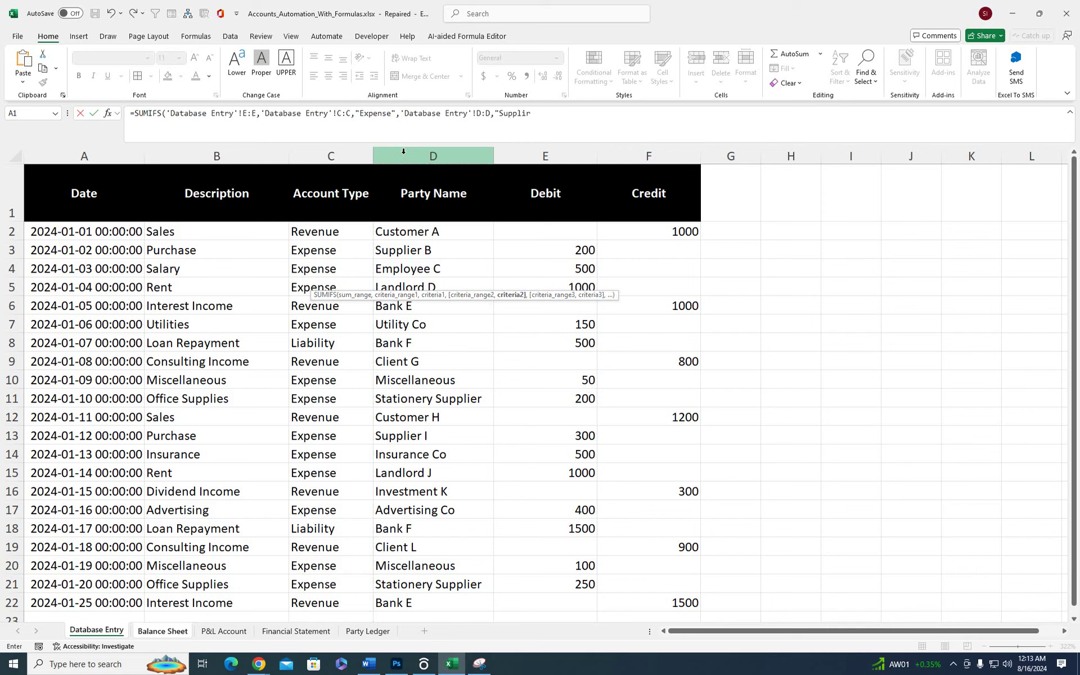
key(BackSpace)
text(er B")
text())
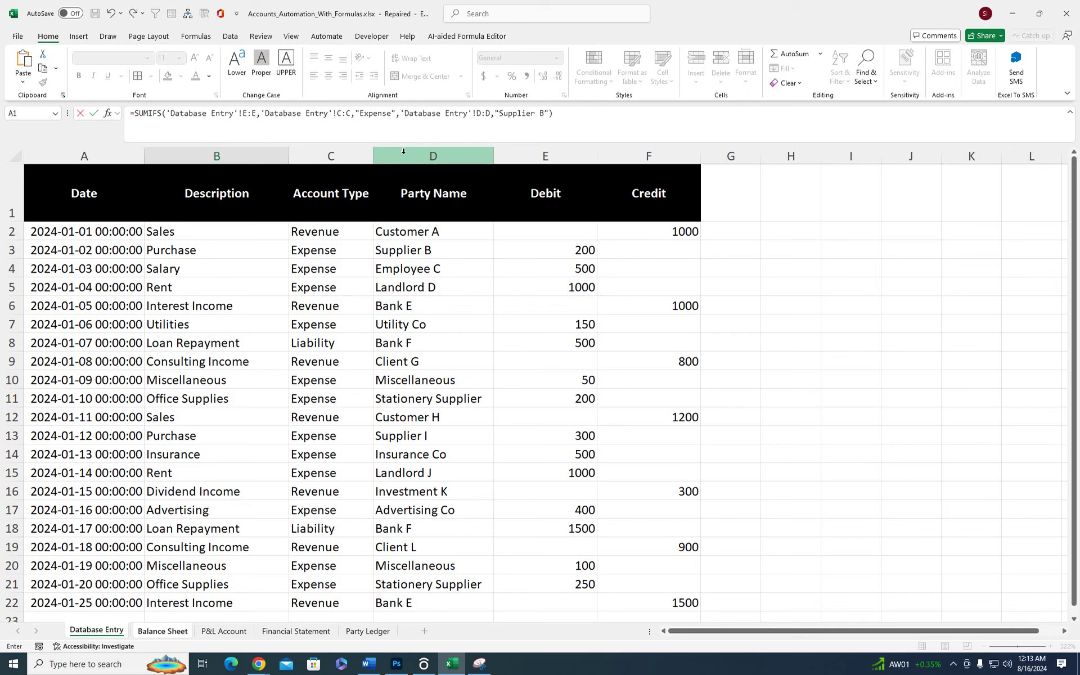
text(+sumi)
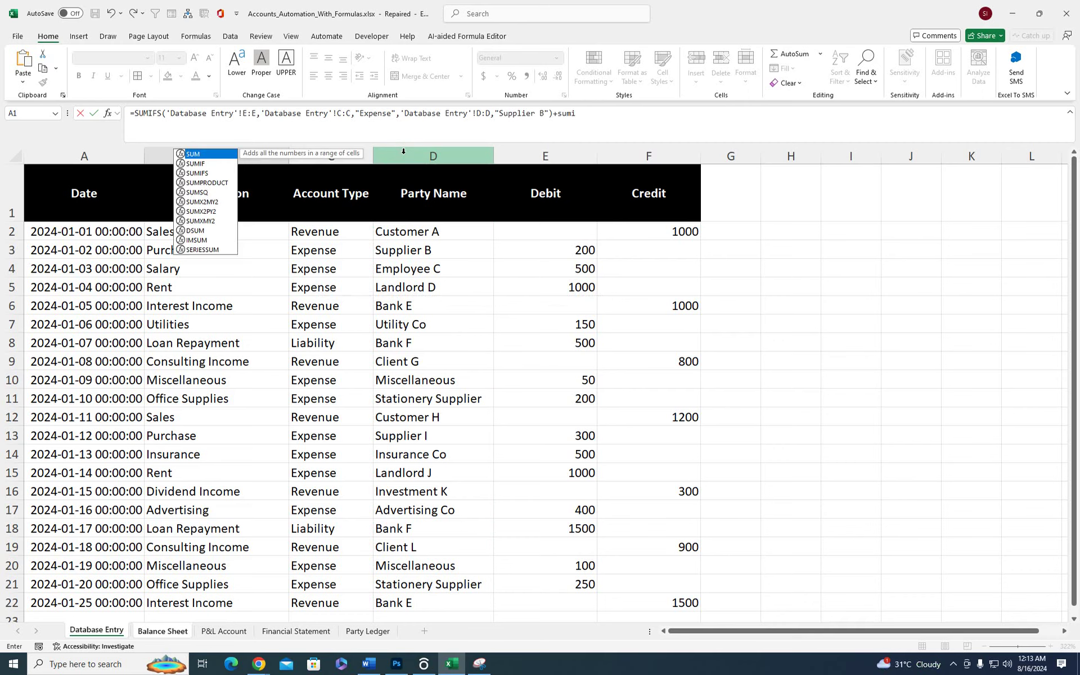
text(f)
key(Tab)
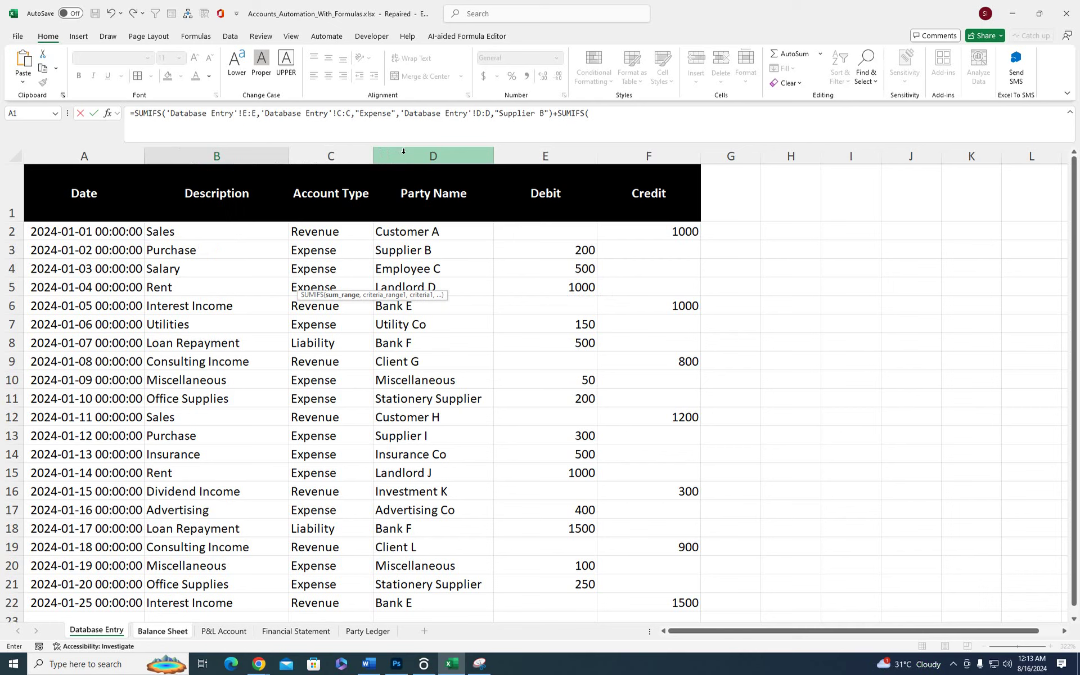
- Complete the second SUMIFS with Debit column E, Expense and Supplier I criteria
click(526, 149)
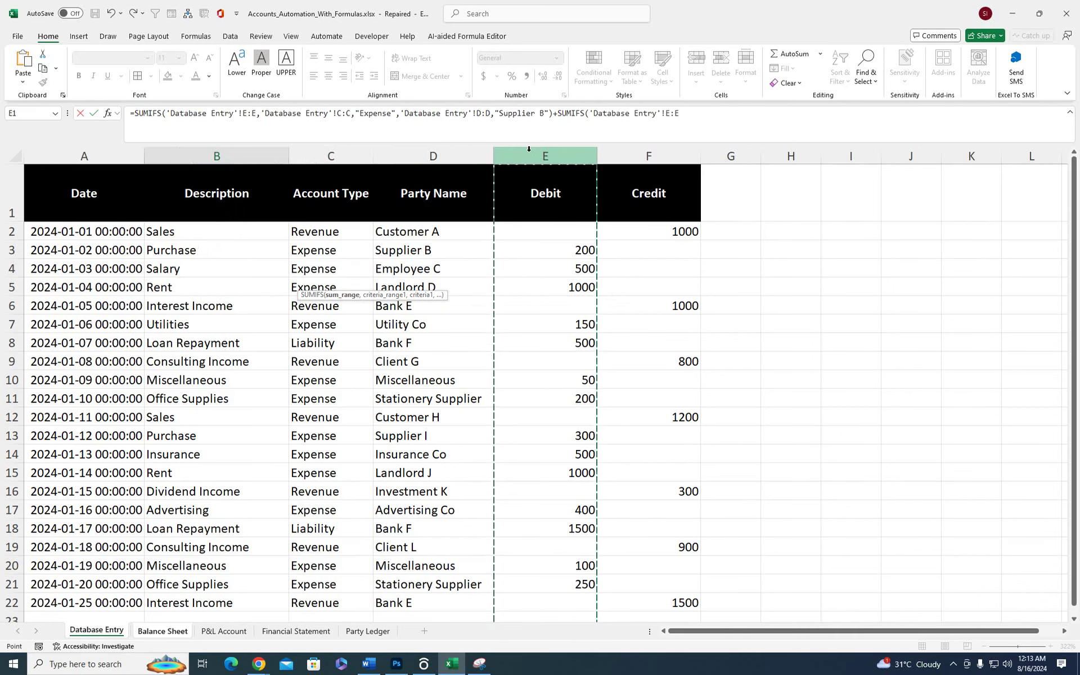
text(,)
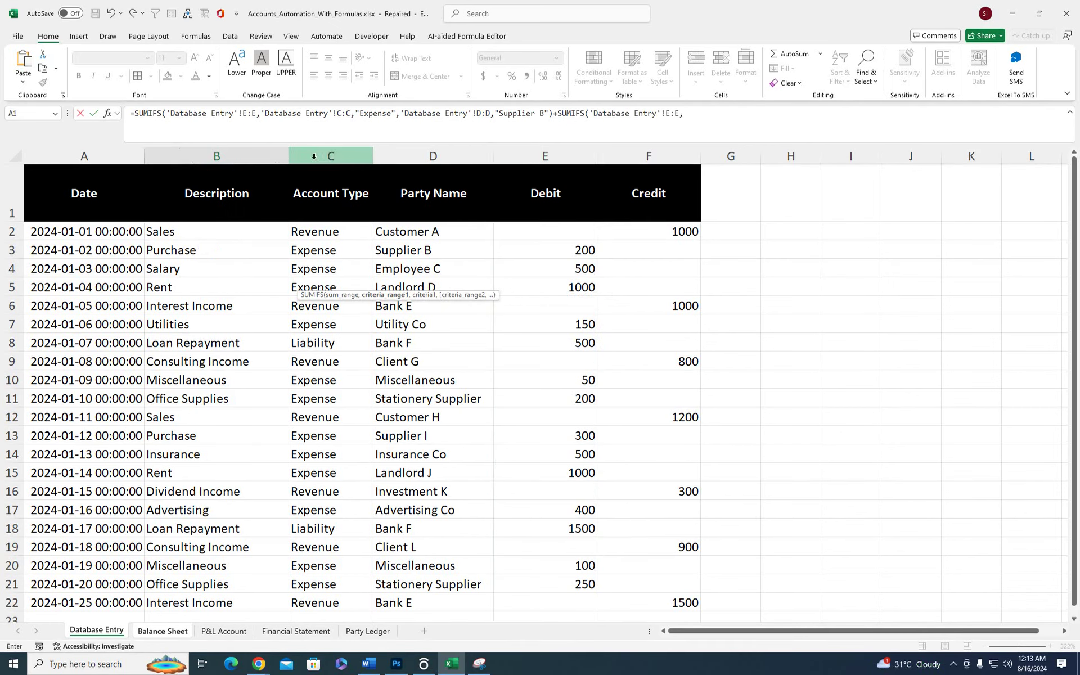
click(312, 156)
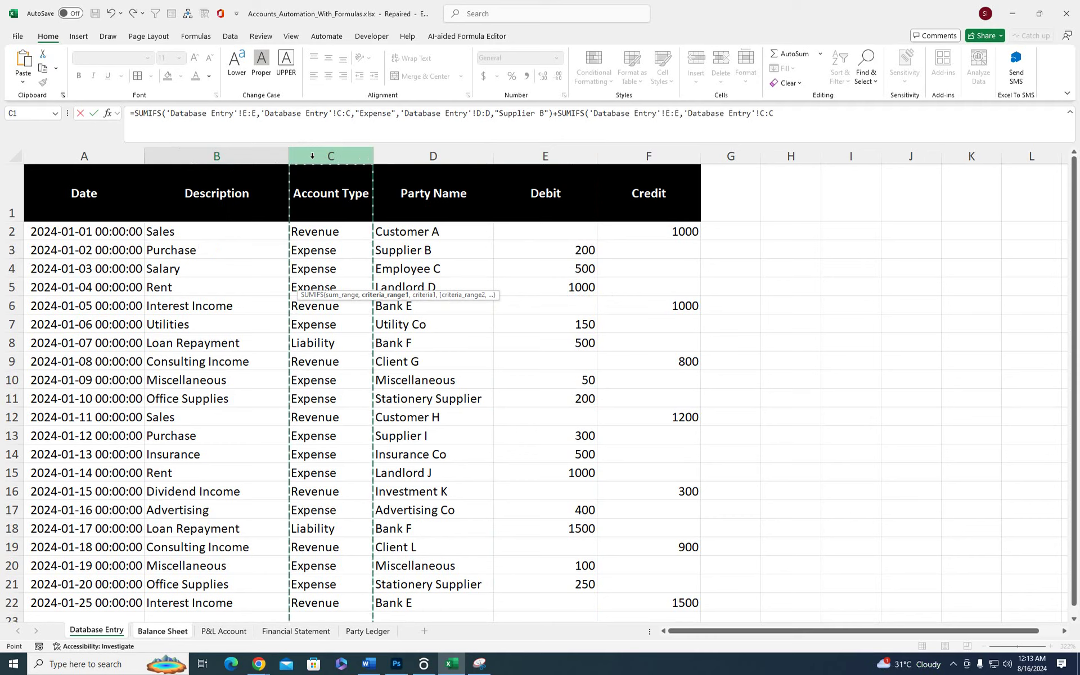
text(,"Ex)
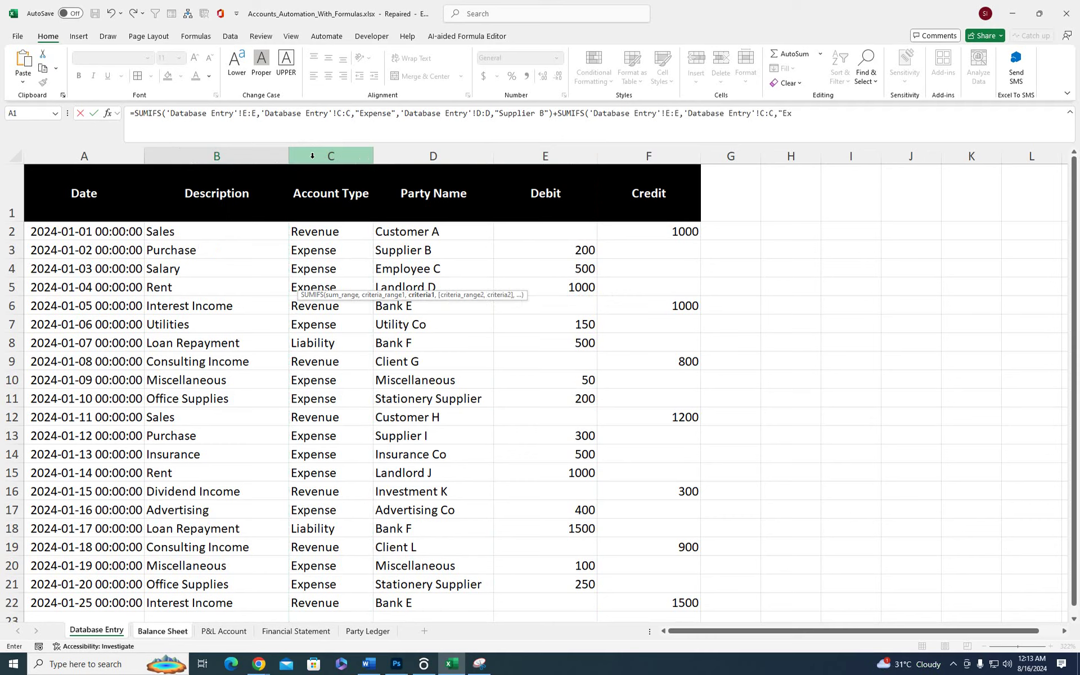
text(nse)
text(,)
click(397, 155)
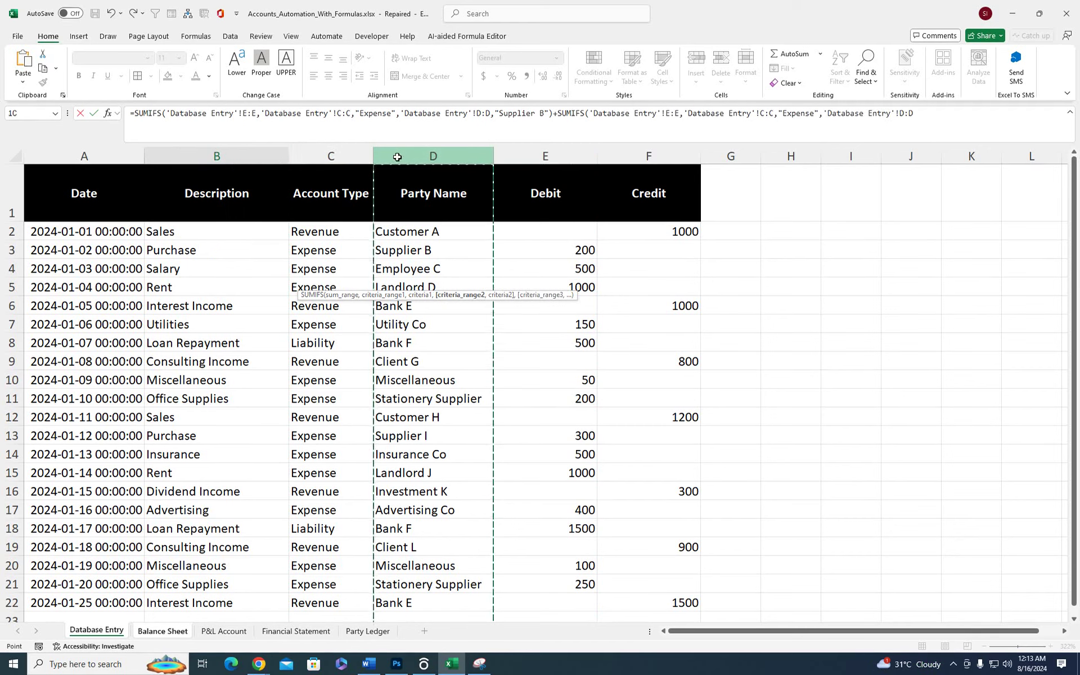
text(,")
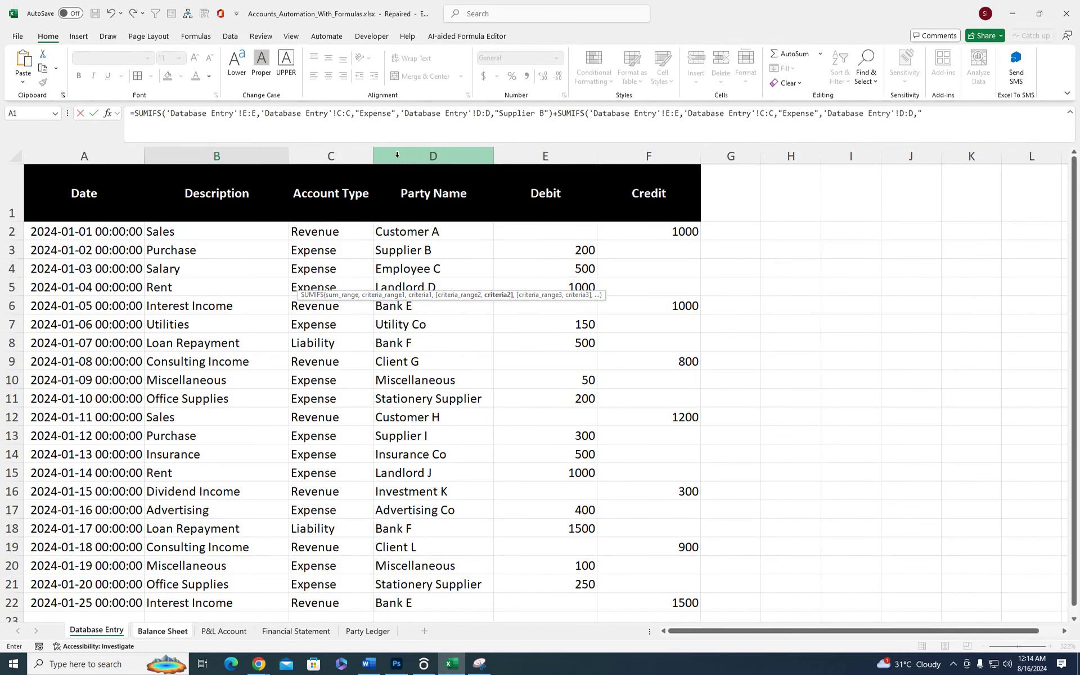
text(Suppli)
text(eer)
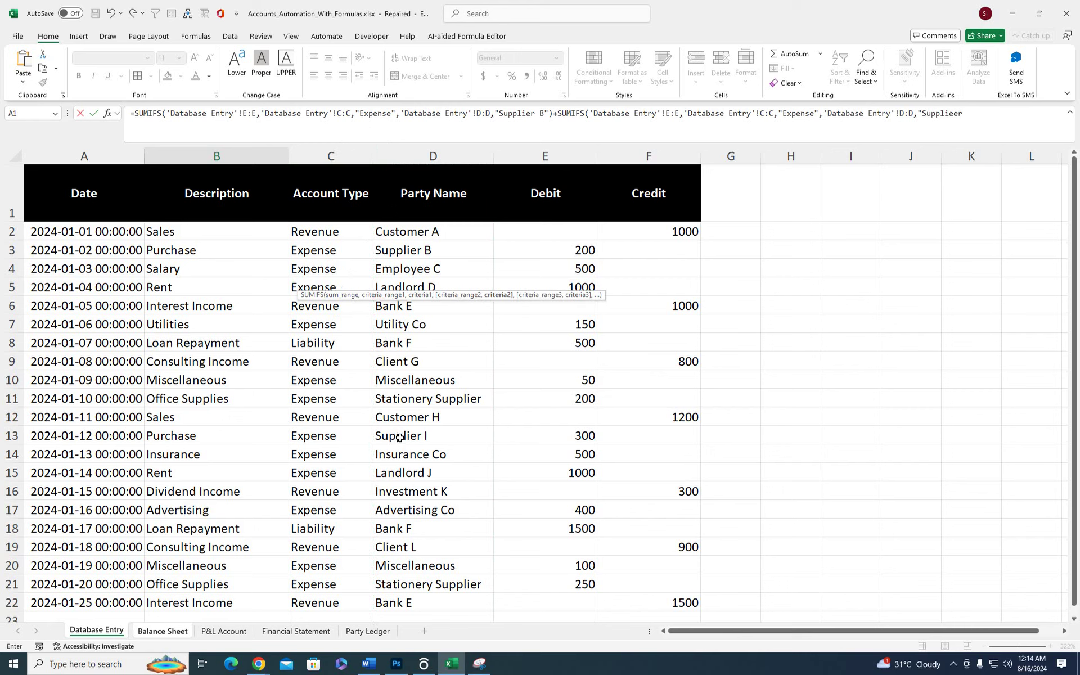
key(BackSpace)
key(BackSpace)
text(r I"))
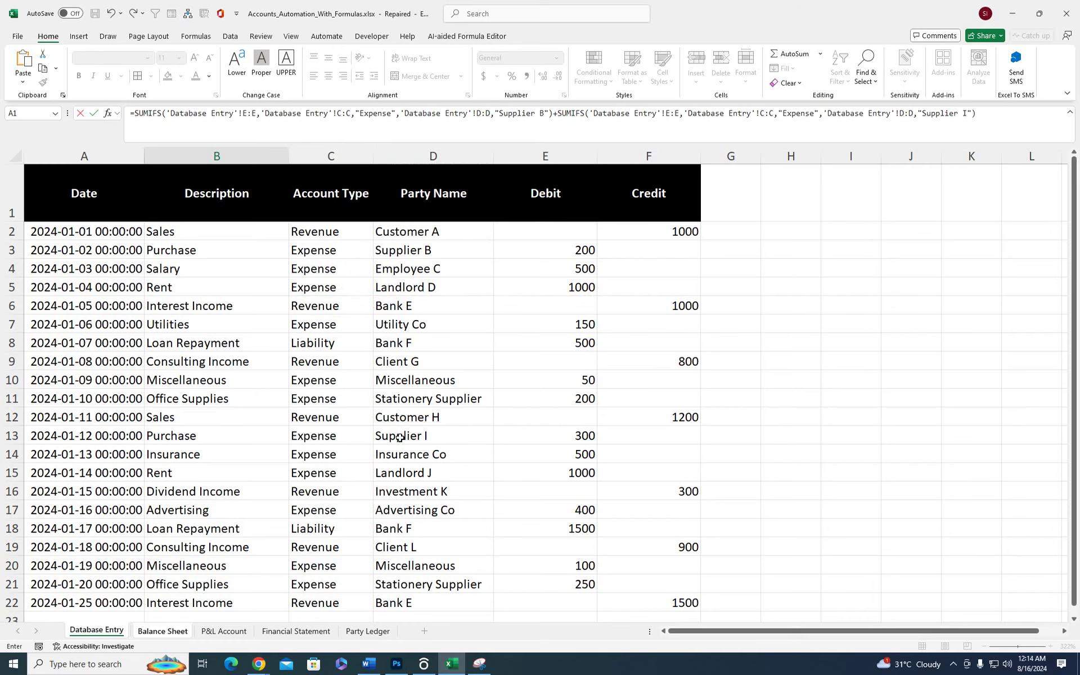
- Commit Accounts Receivable and start an Inventory SUMIFS on Credit column F with "Revenue" and Party Name criteria
key(Return)
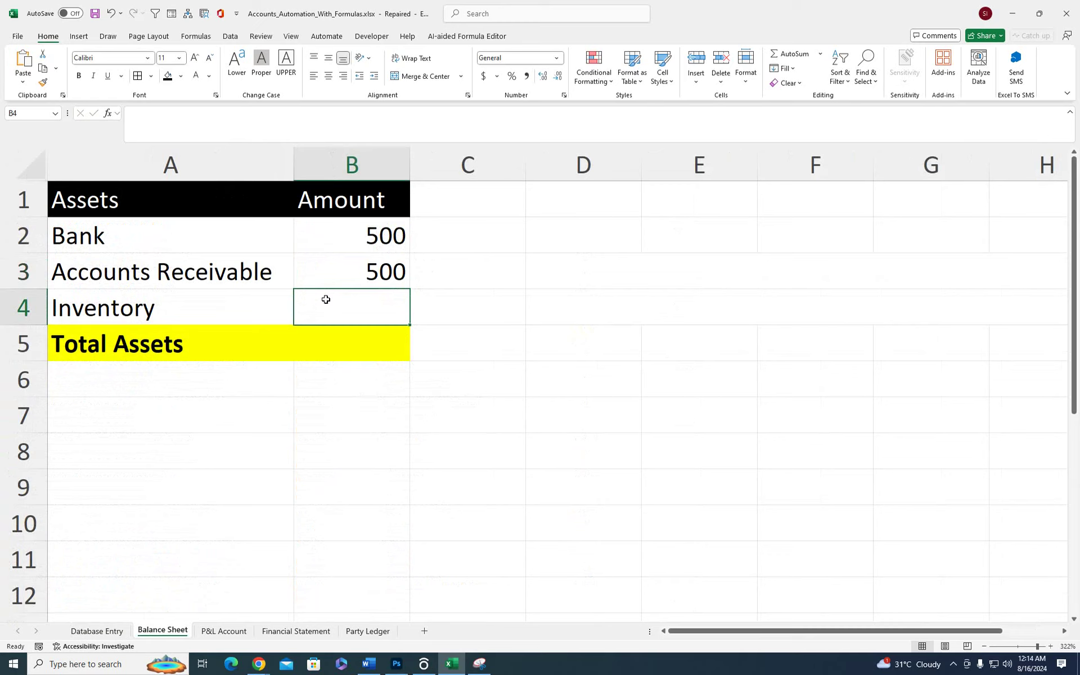
text(=)
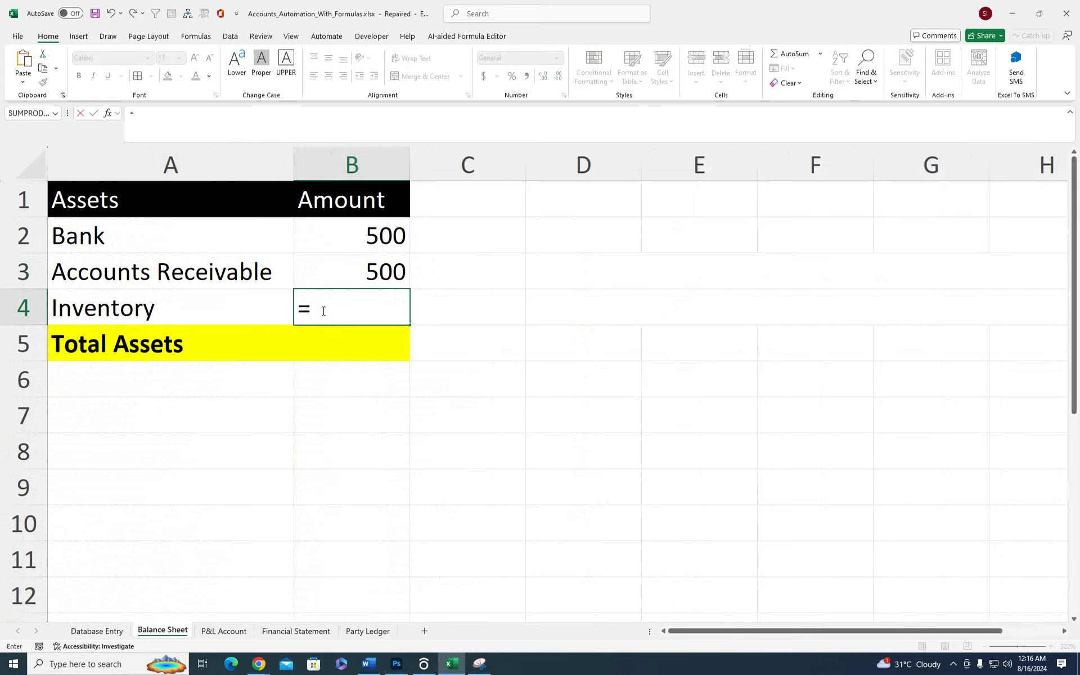
text(sumif)
key(Down)
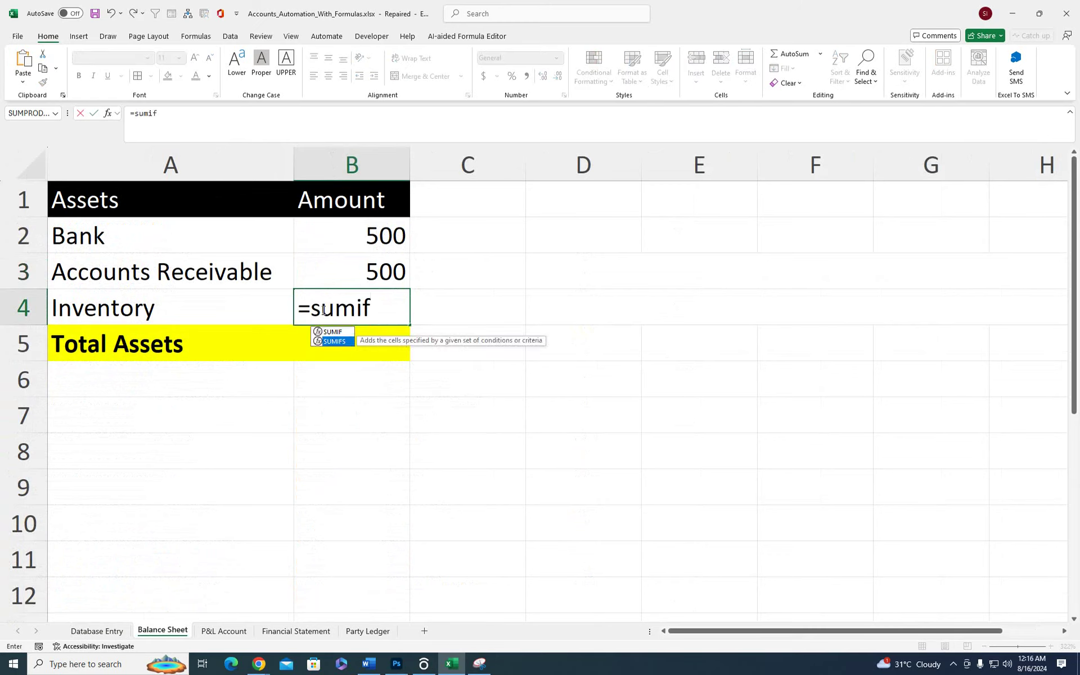
key(Tab)
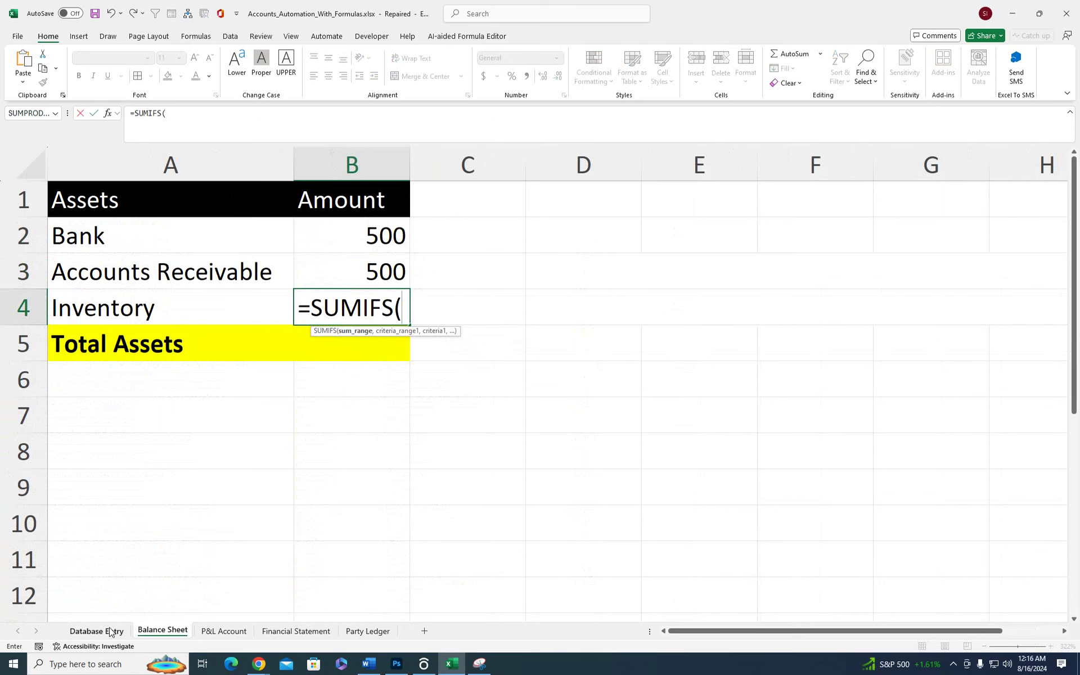
click(110, 631)
click(632, 147)
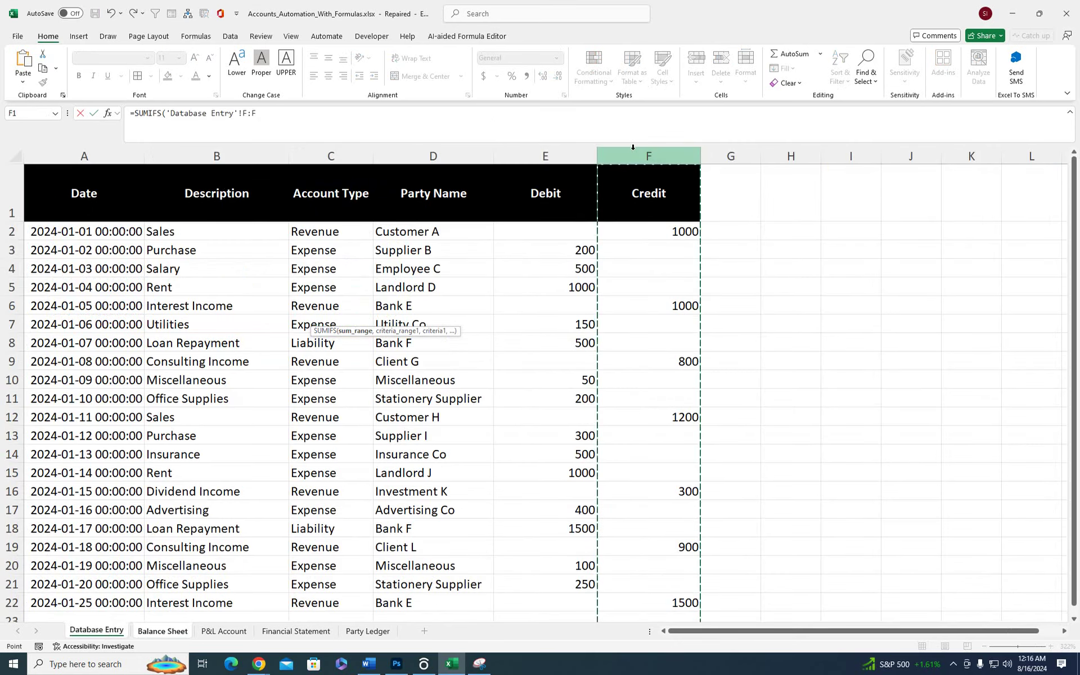
text(,)
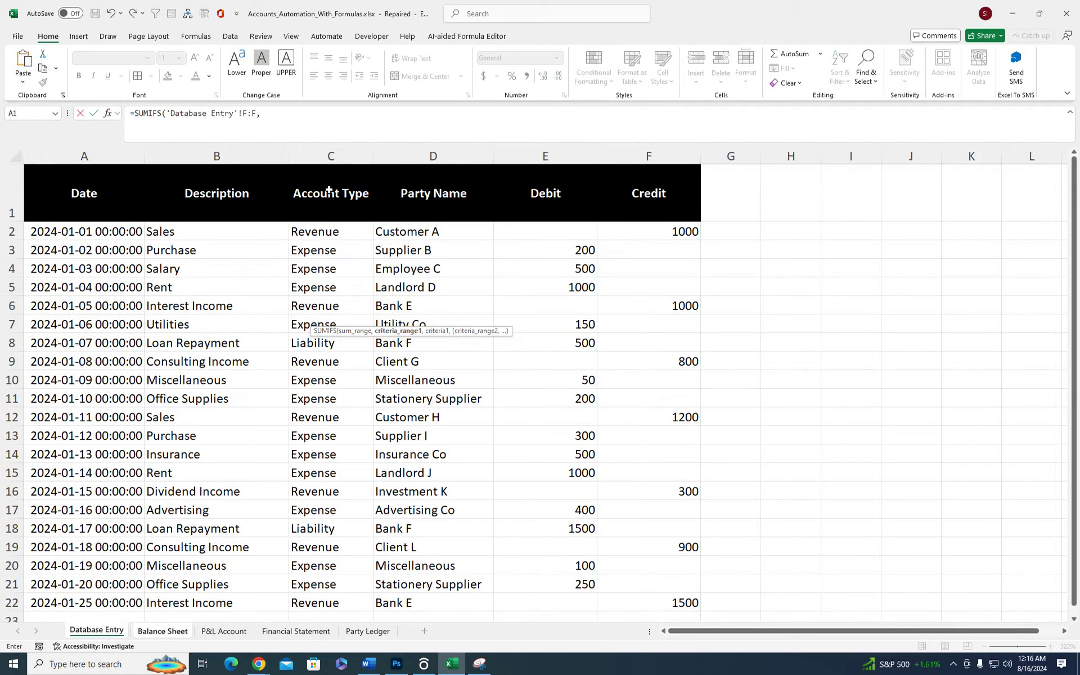
click(330, 154)
text(,"R)
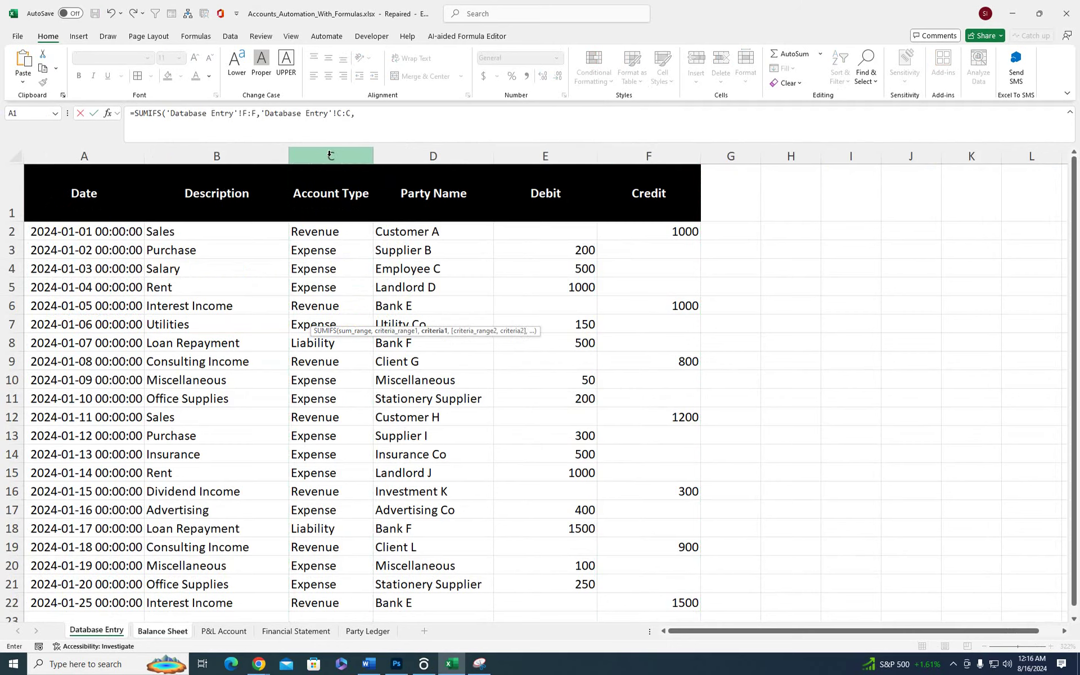
text(evenue")
text(,)
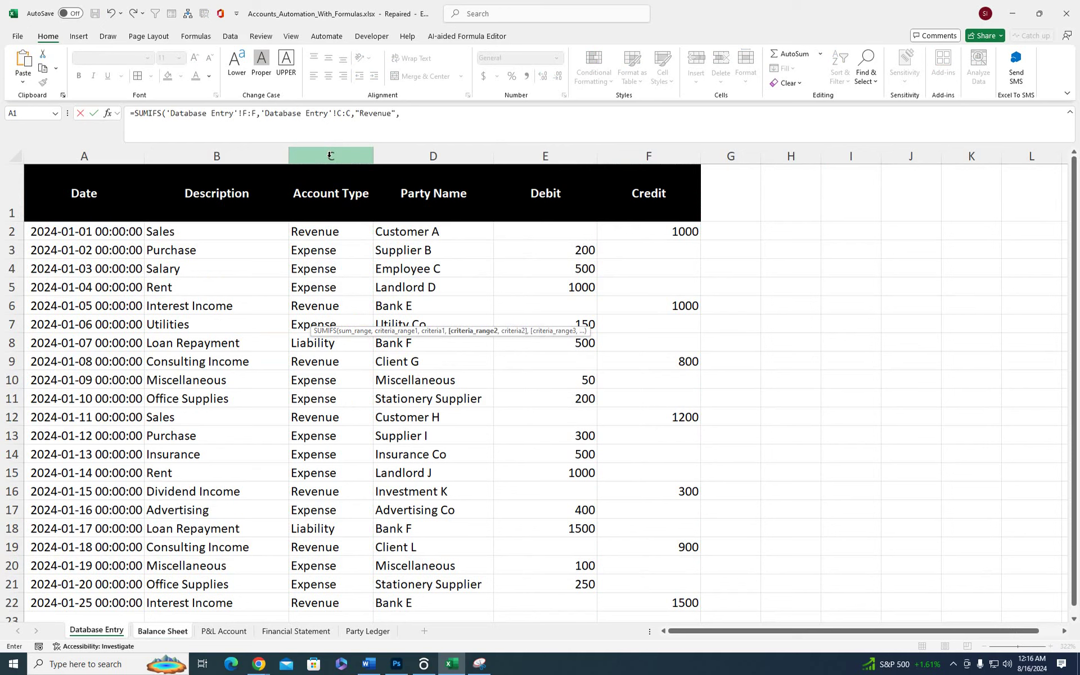
click(427, 155)
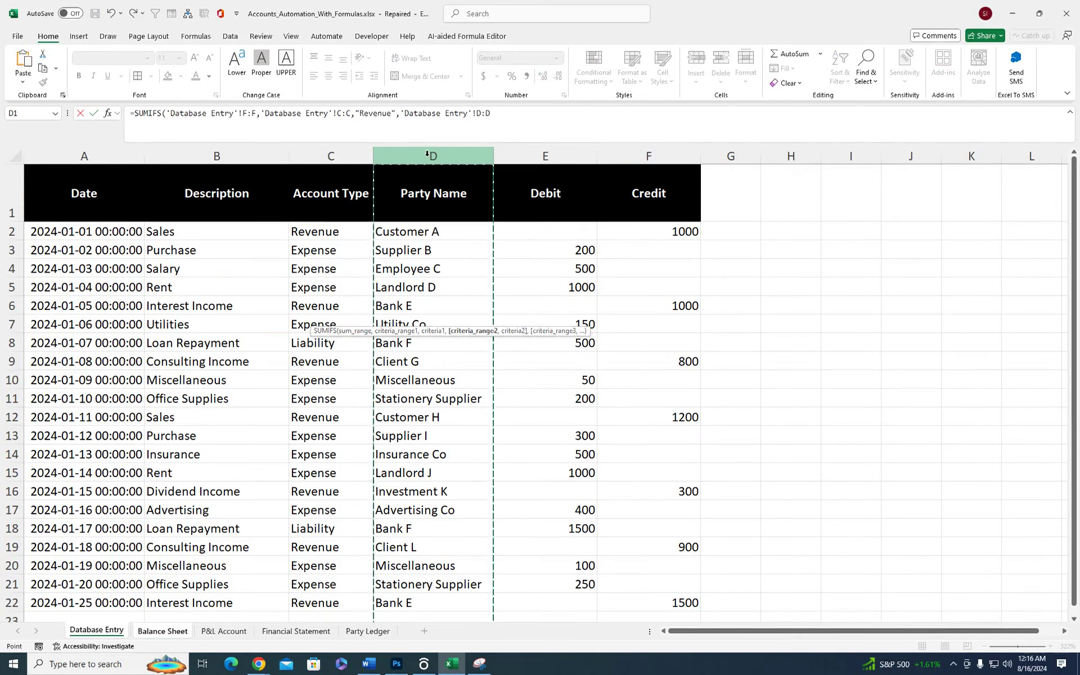
text(,)
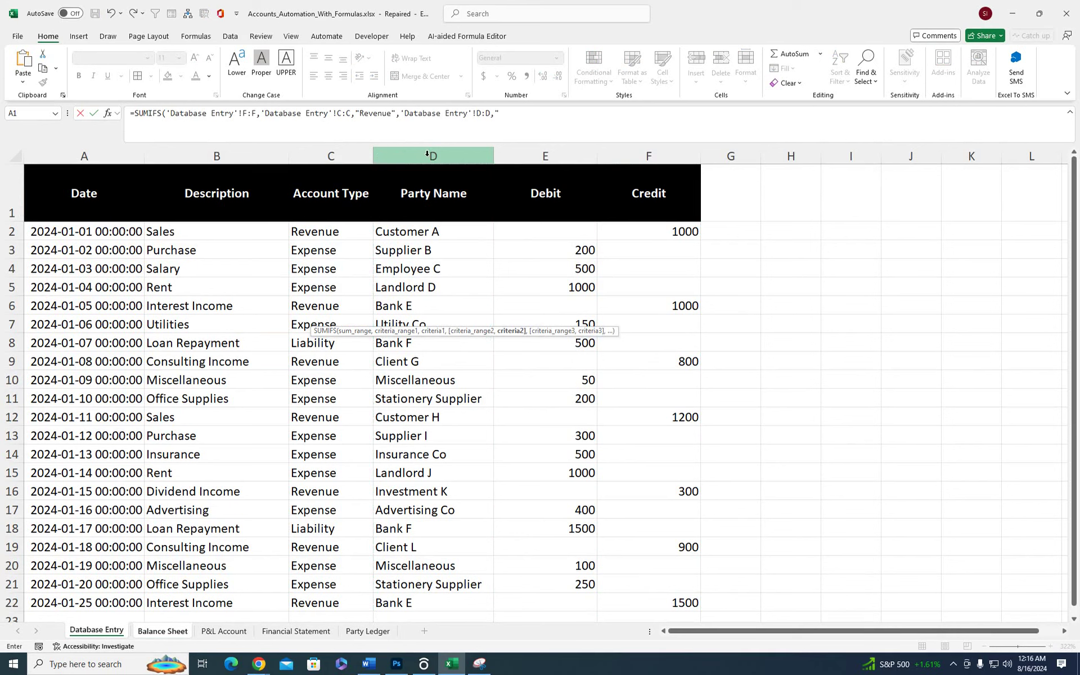
- Enter "Customer A" as the party criterion and add a second SUMIFS
click(507, 117)
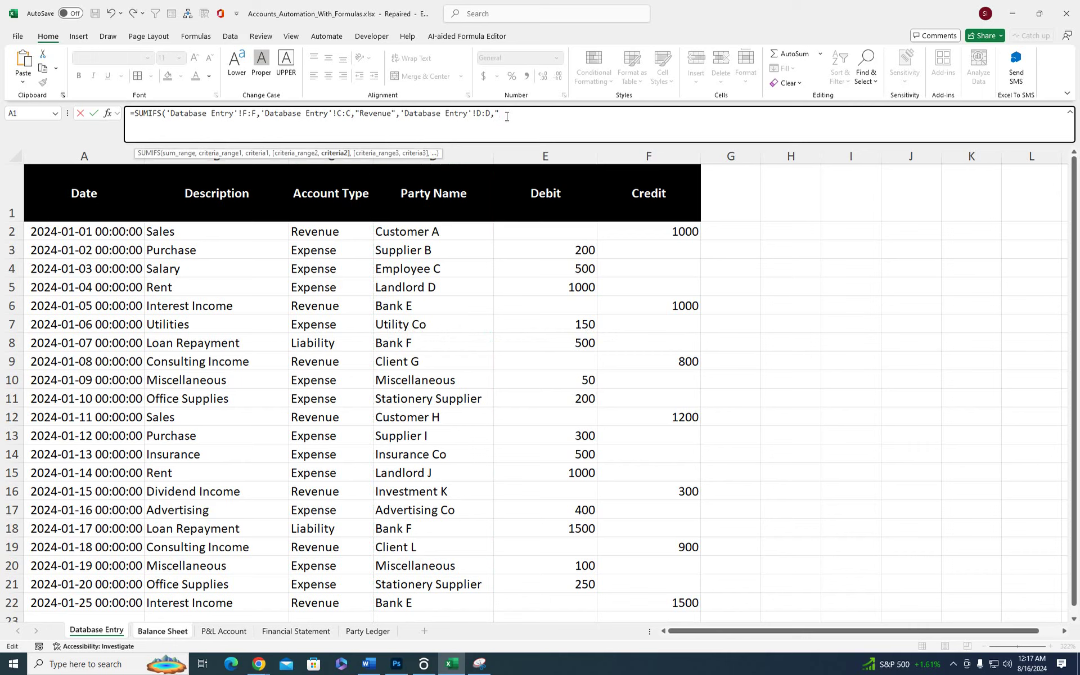
text(Cos)
text(tomer)
text( A)
text())
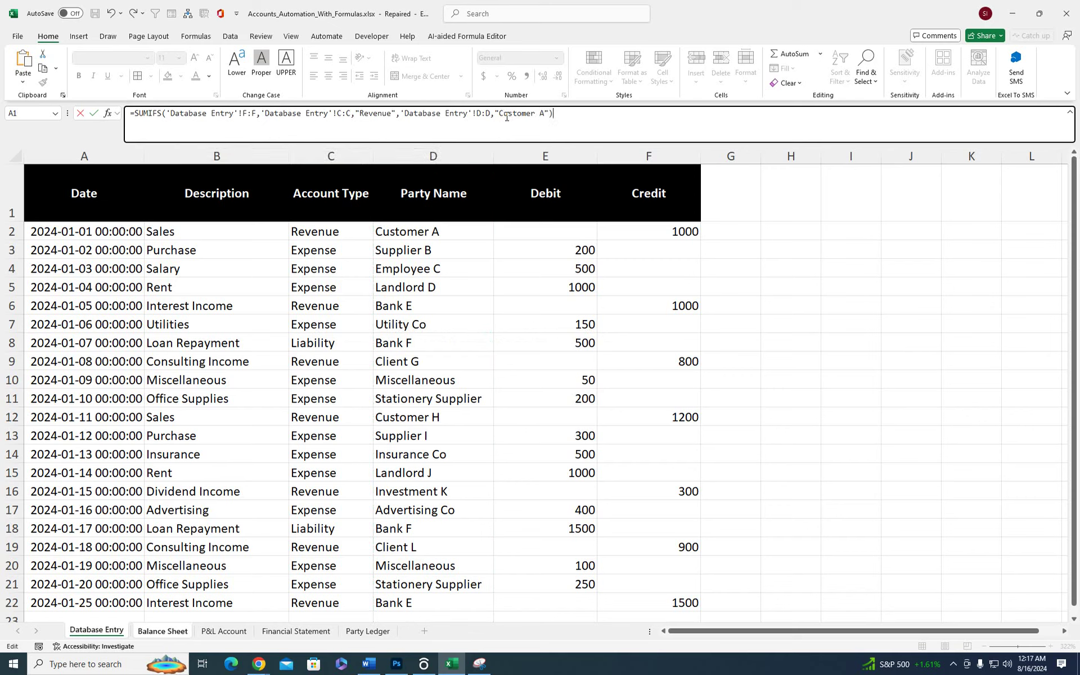
text(+)
text(su)
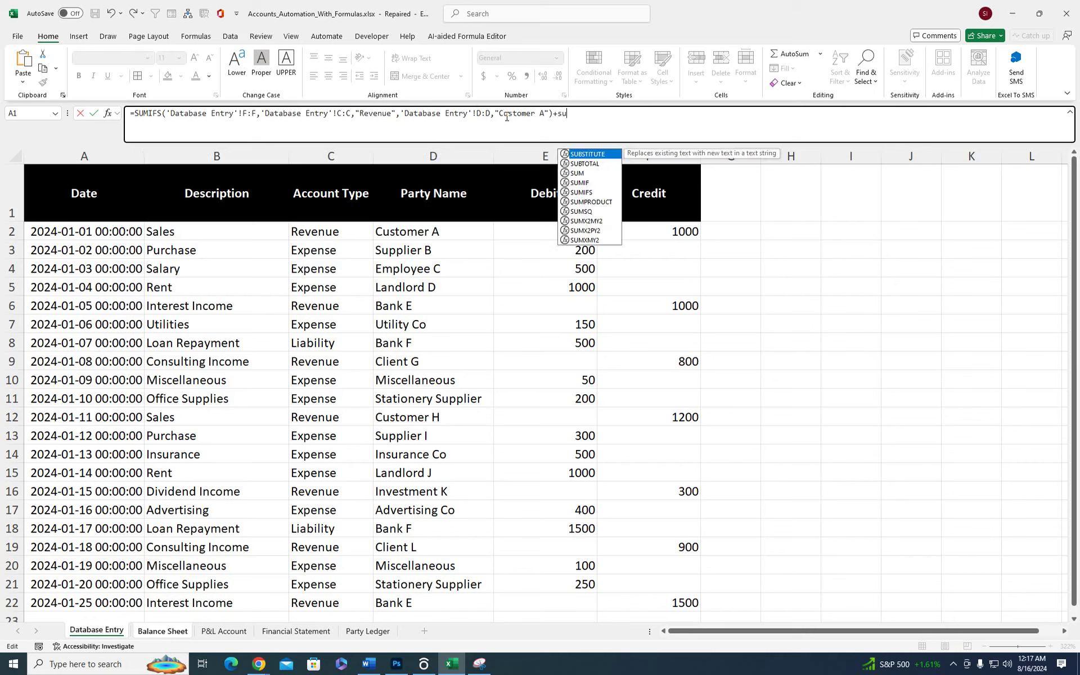
text(mid)
key(BackSpace)
text(f)
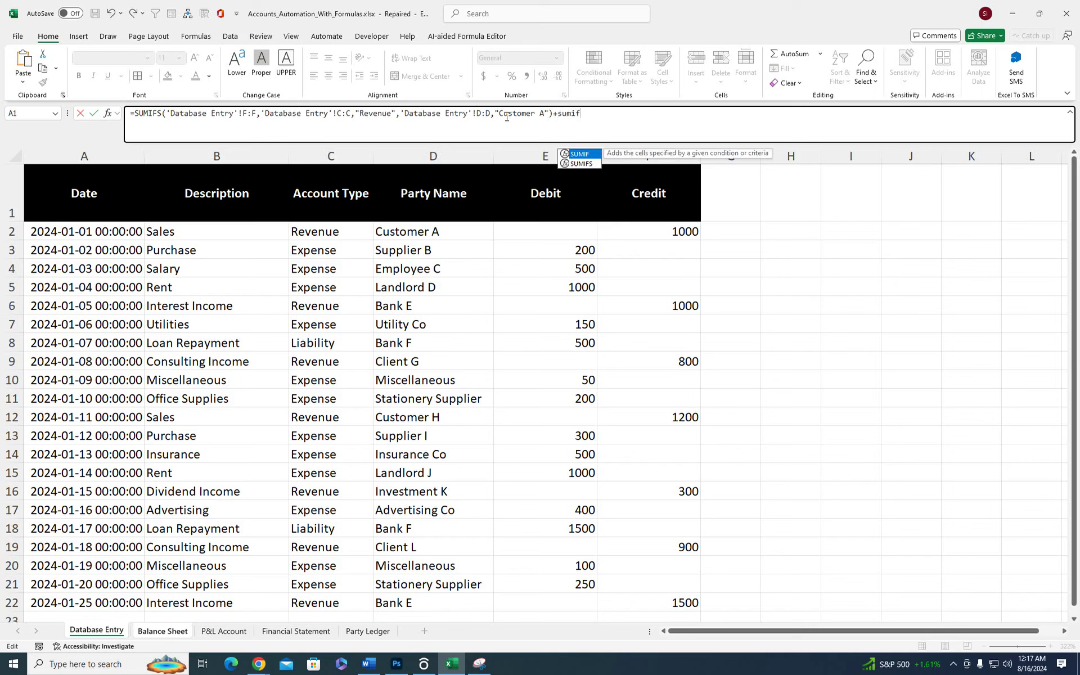
key(Down)
key(Tab)
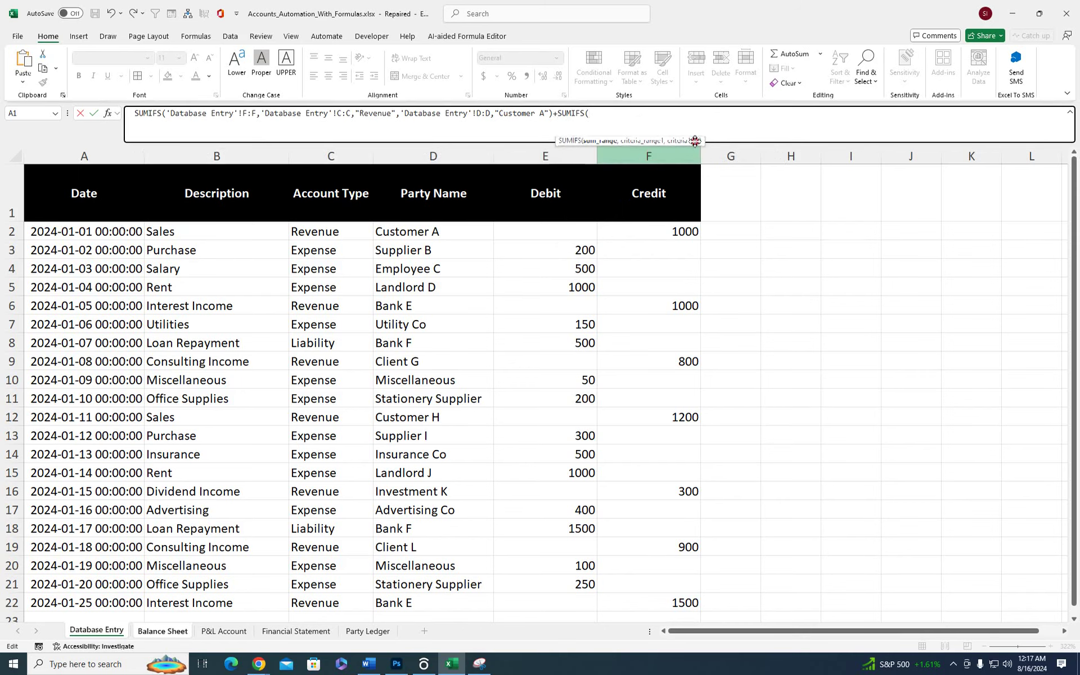
- Build the second SUMIFS for Revenue credits of Customer H, then cancel the formula with Esc
click(639, 157)
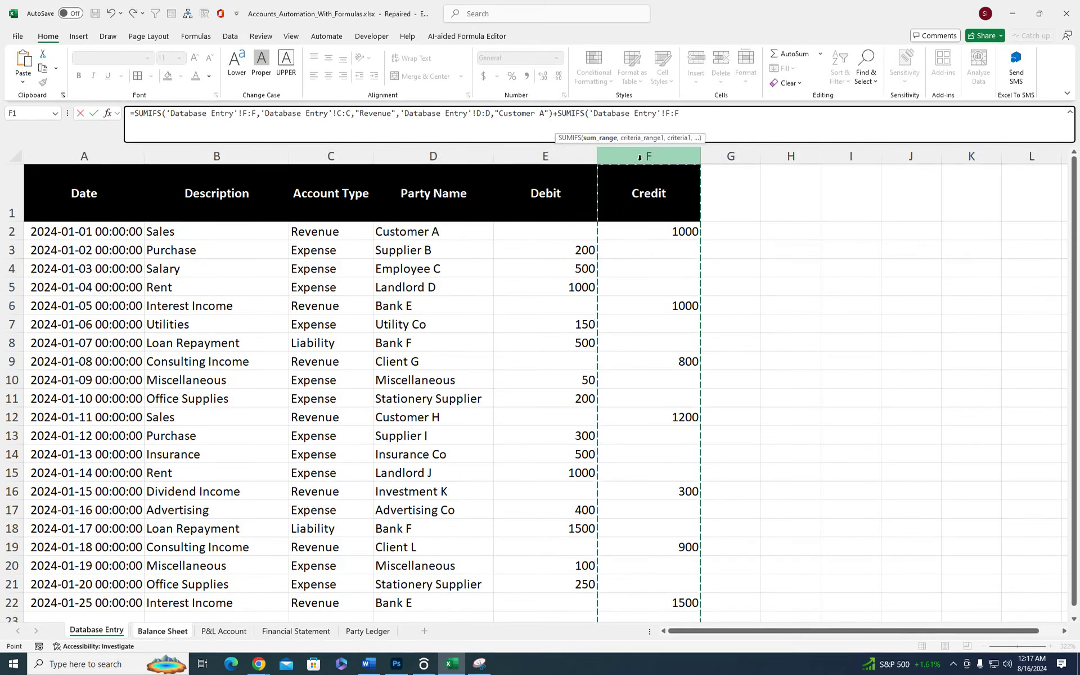
text(,)
click(331, 156)
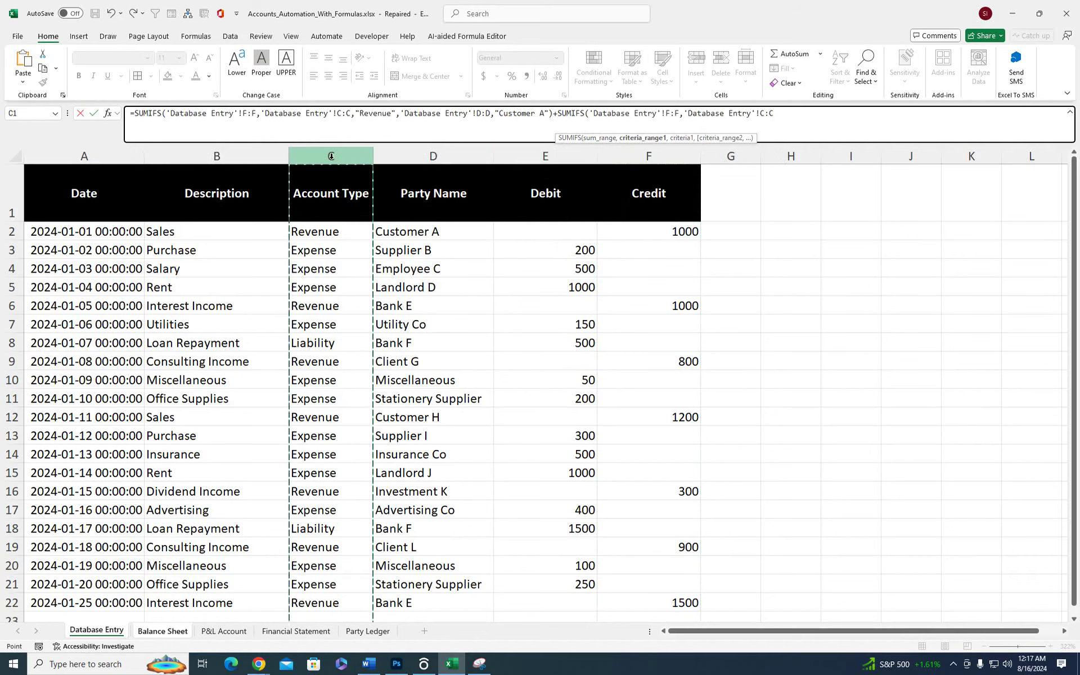
text(,")
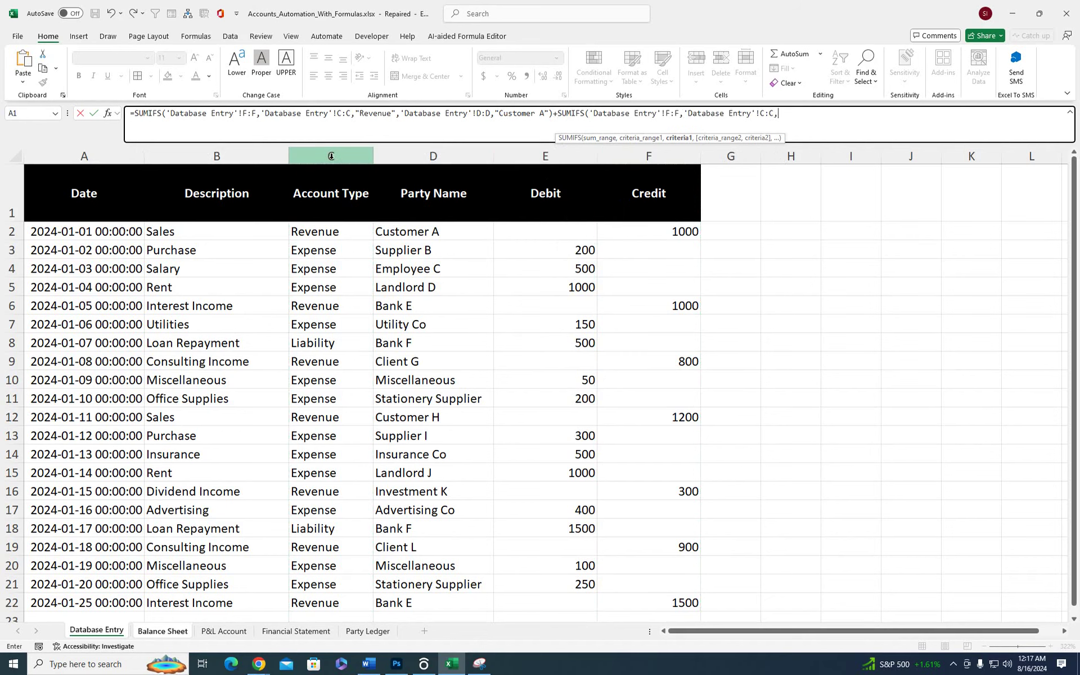
text(Revenue",)
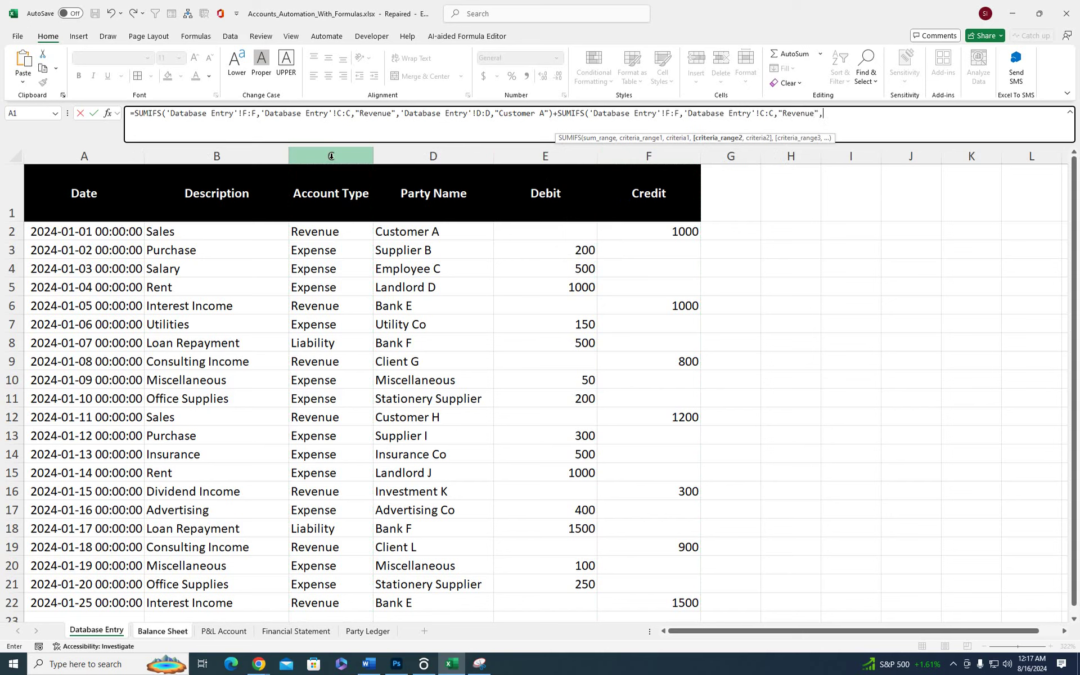
click(390, 153)
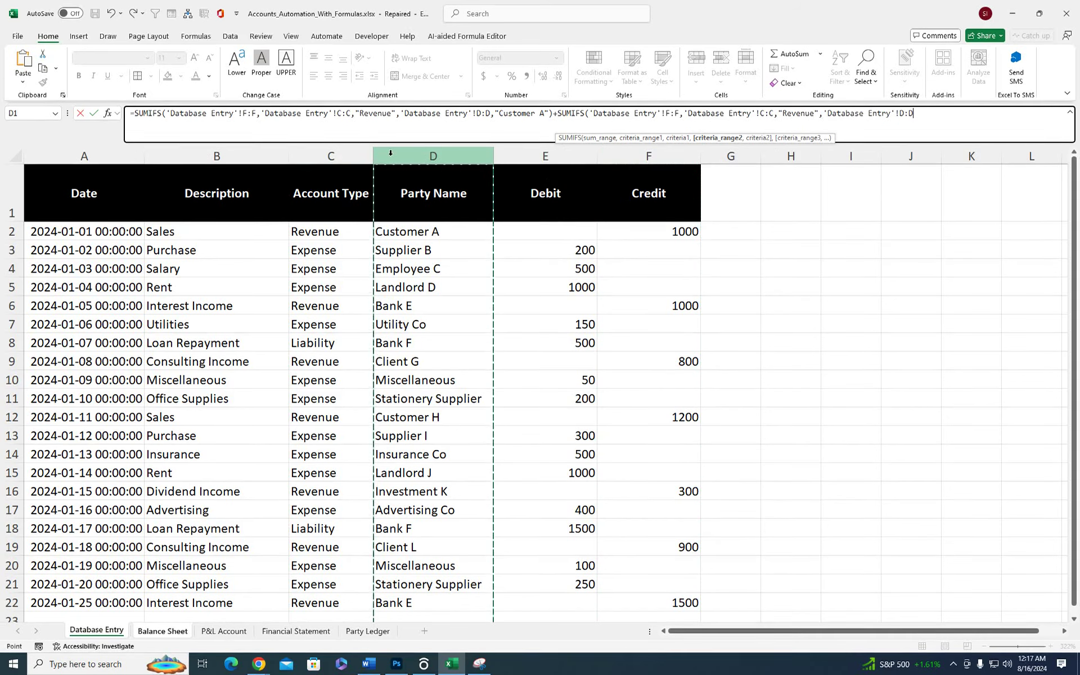
text(,"Customer H)
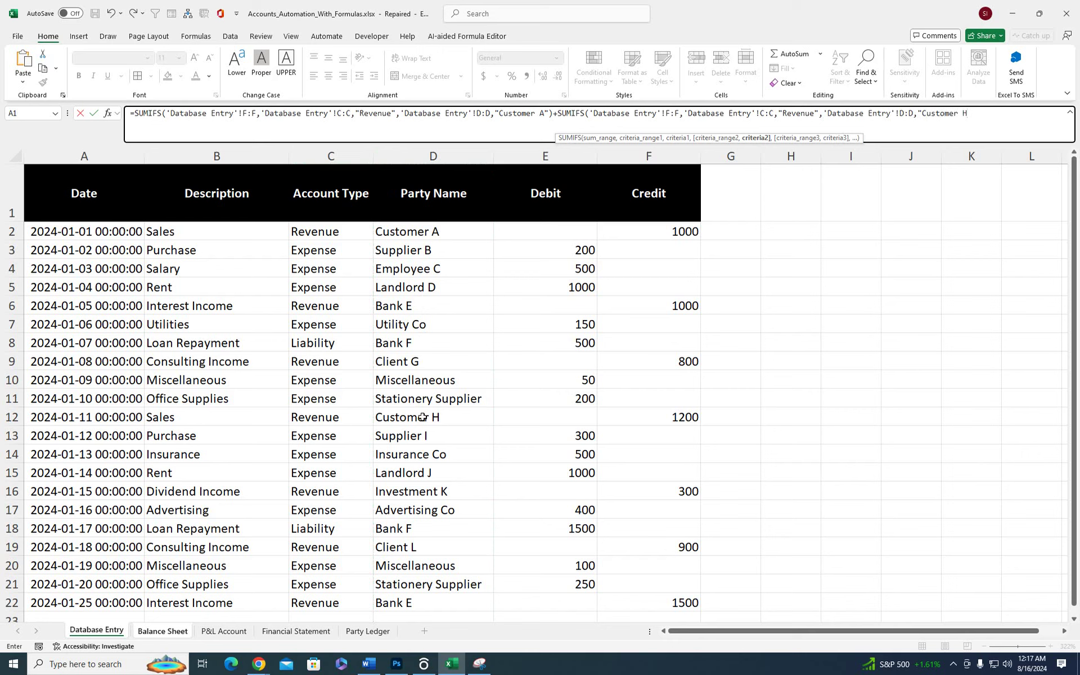
text())
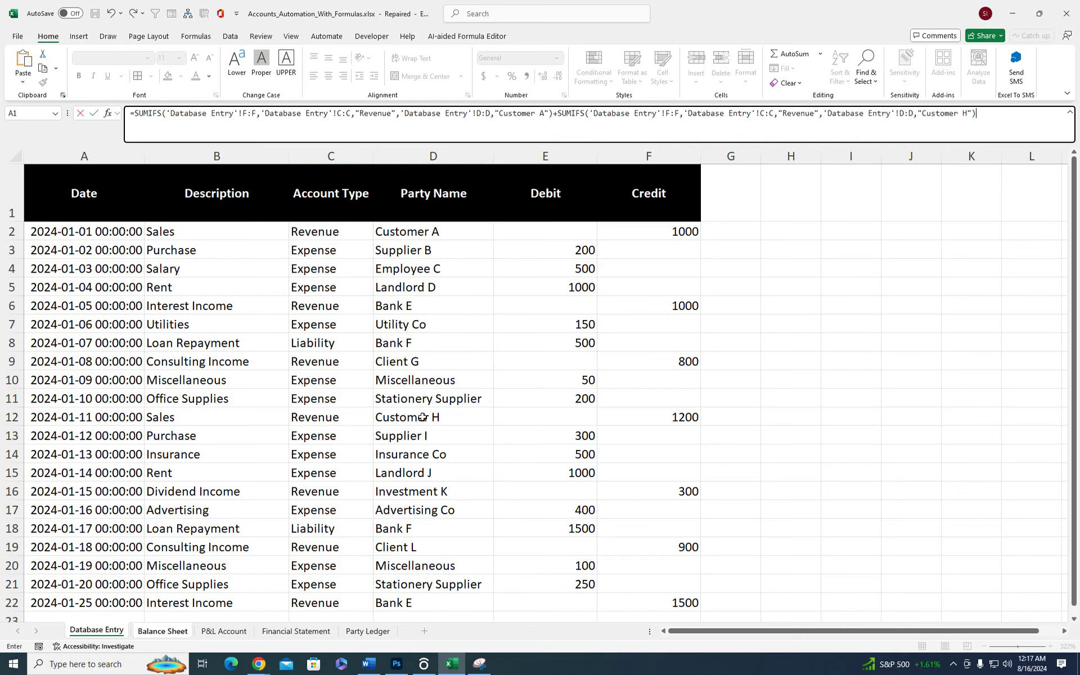
key(Escape)
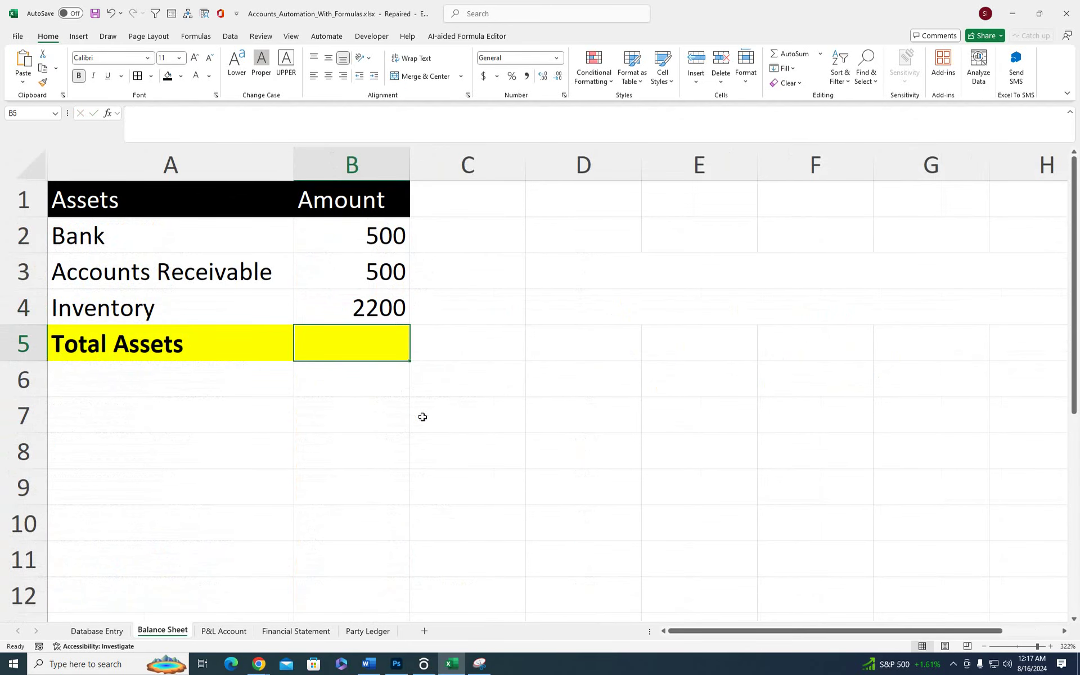
- AutoSum Total Assets to 3200, then view the P&L Account revenue categories Sales to Dividend Income
key(alt+equal)
key(Return)
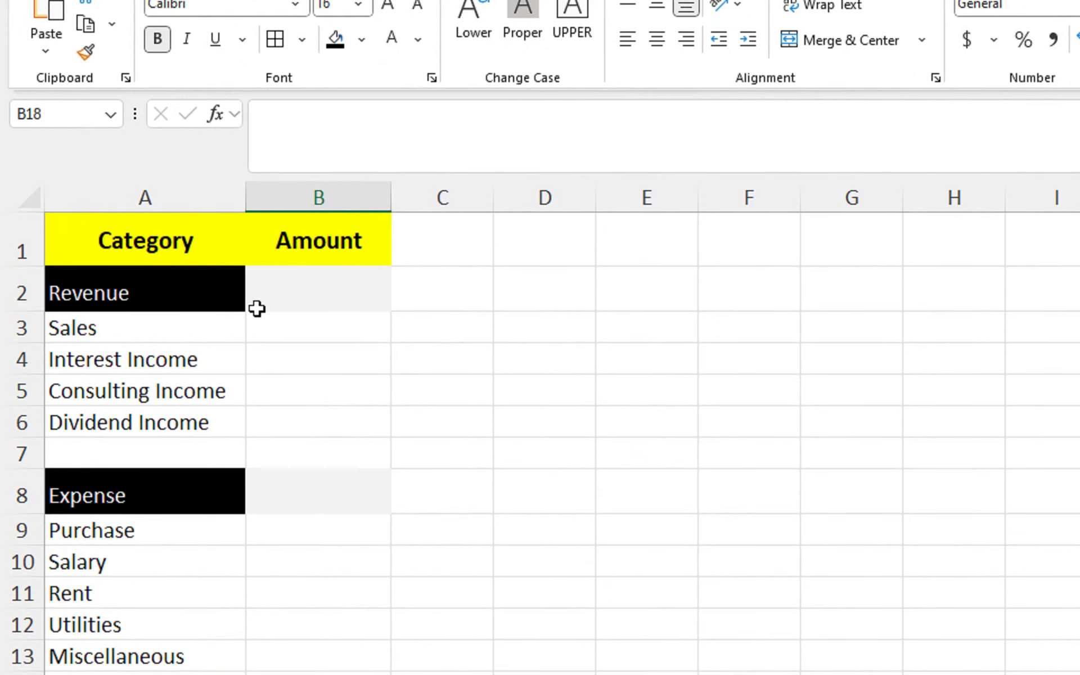
drag(134, 328, 132, 418)
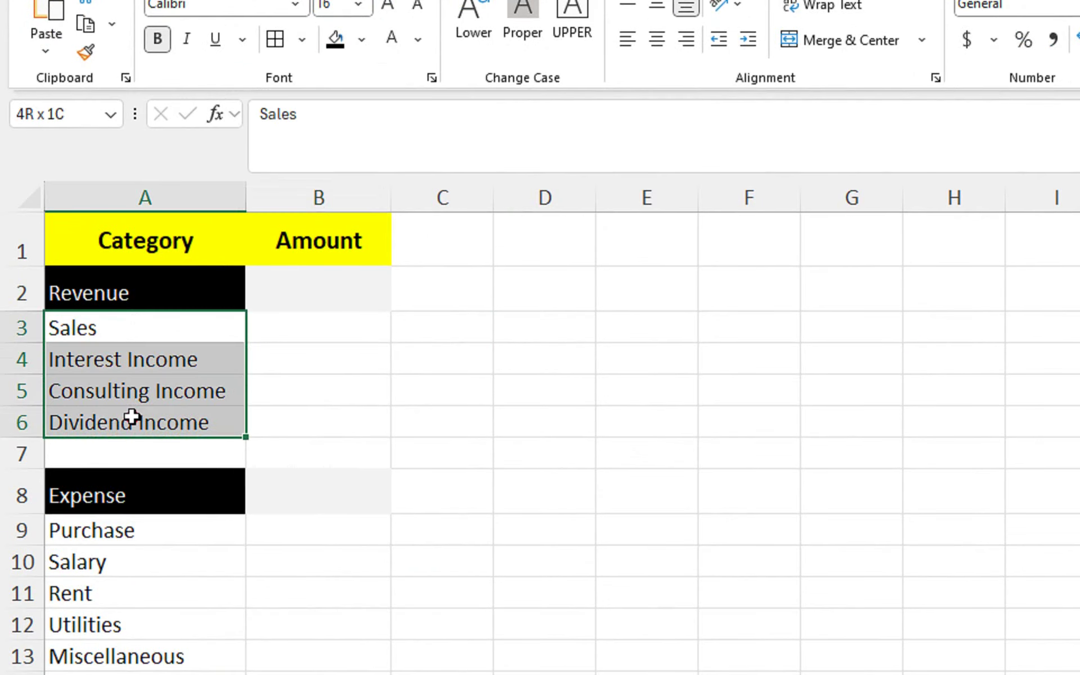
click(132, 417)
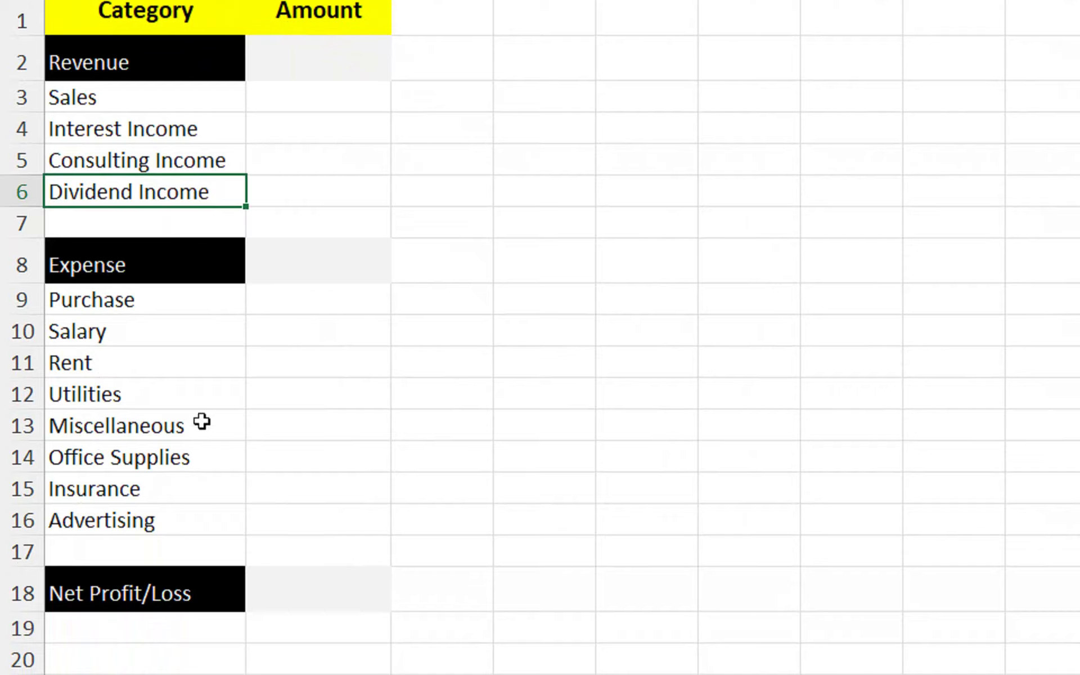
- In B3, SUMIFS the Database Entry Credit column where Description matches the Sales label in A3
click(297, 144)
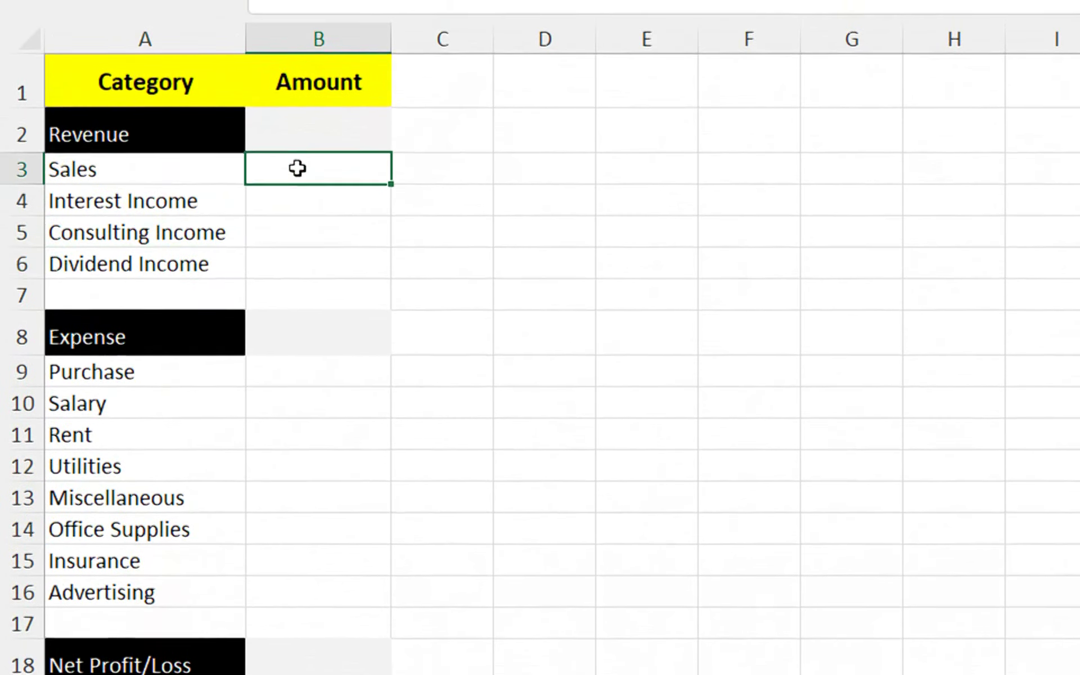
text(=)
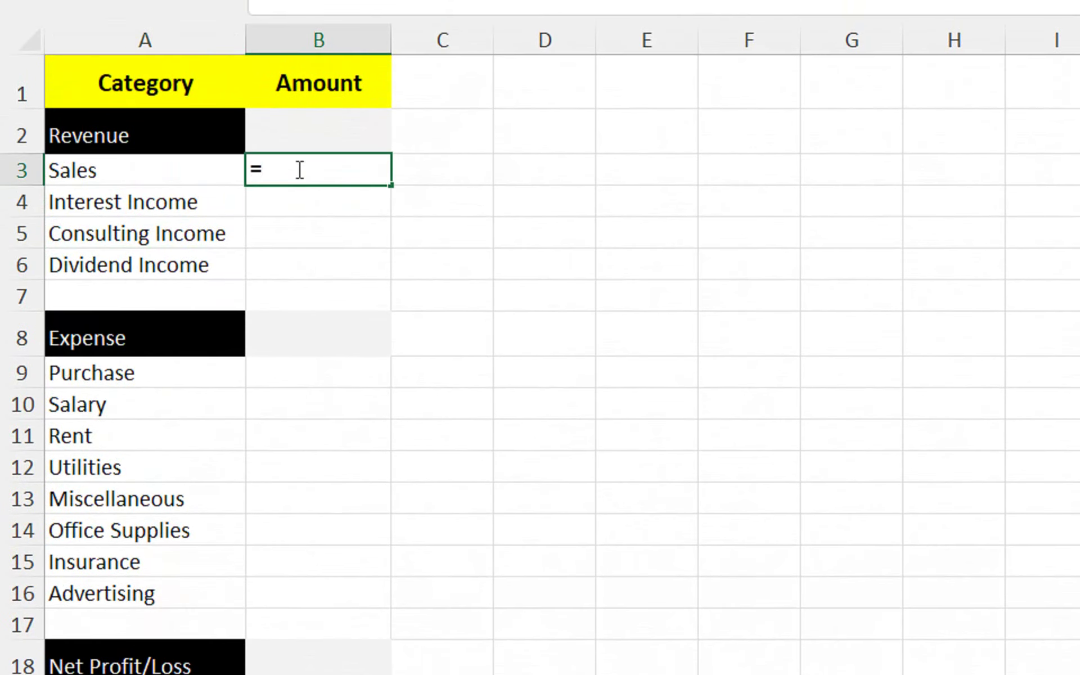
text(sumif)
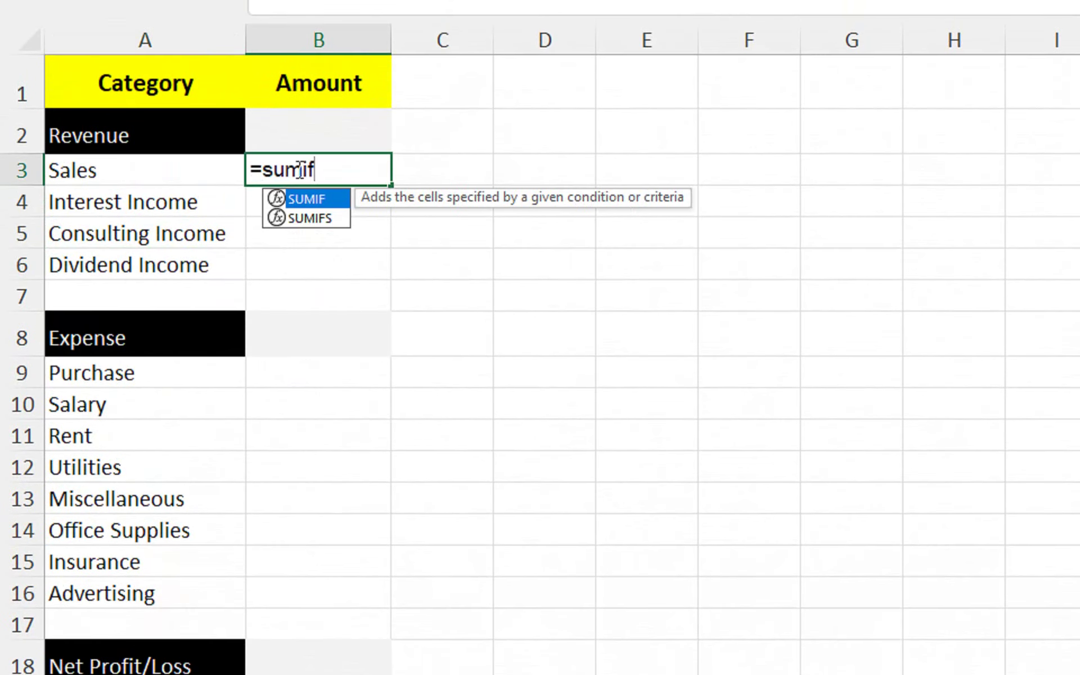
key(Down)
key(Tab)
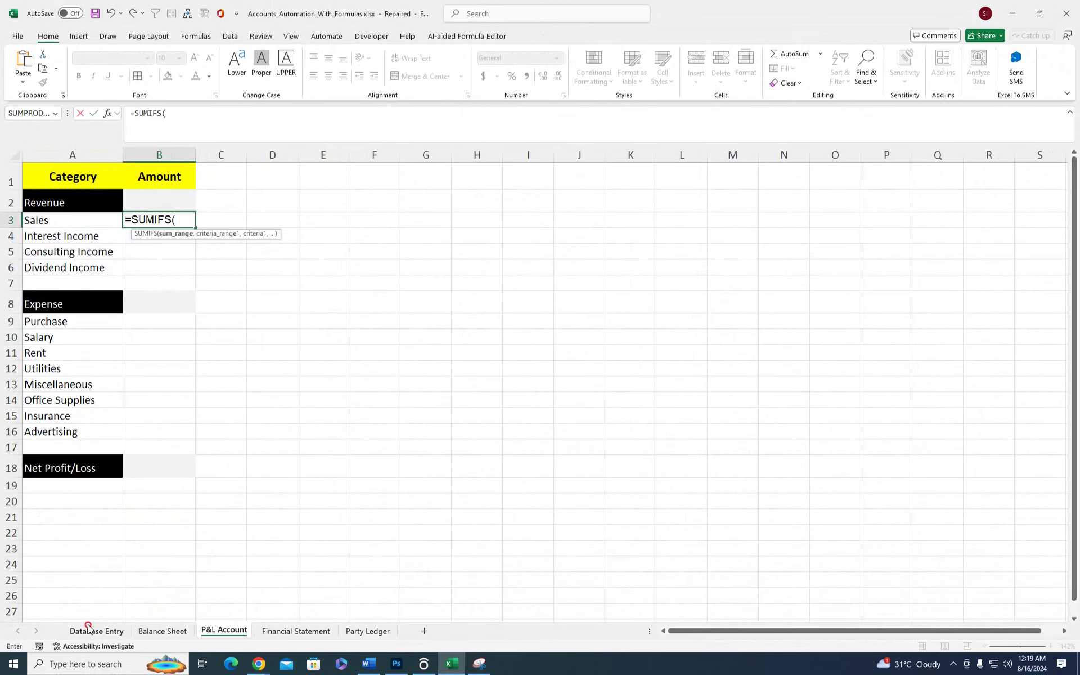
click(90, 630)
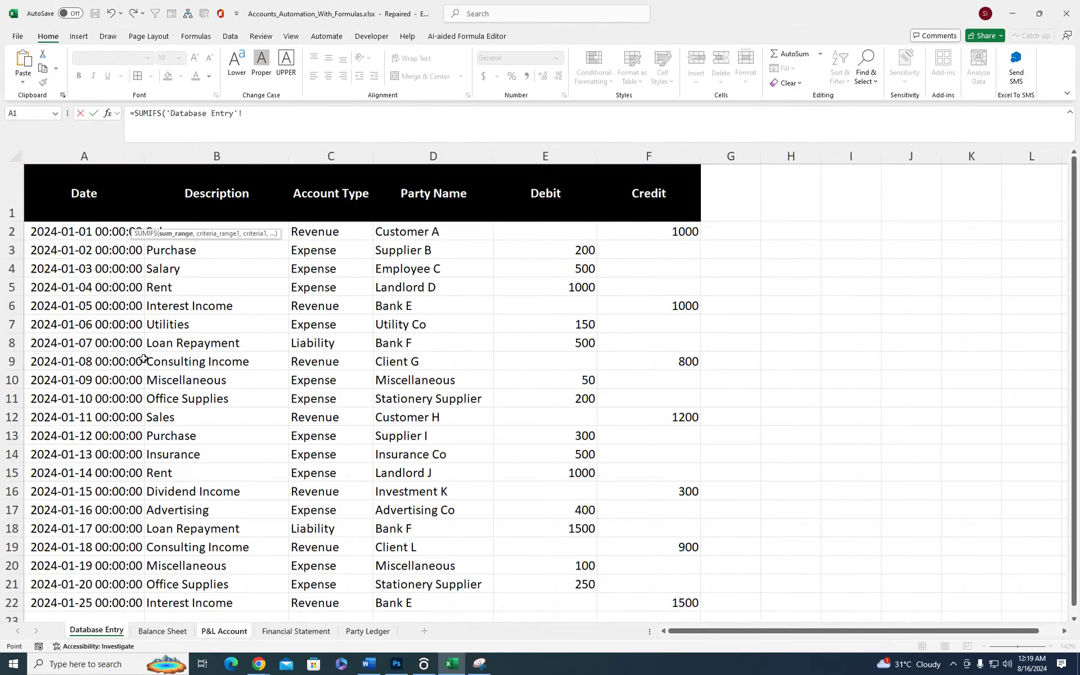
click(210, 158)
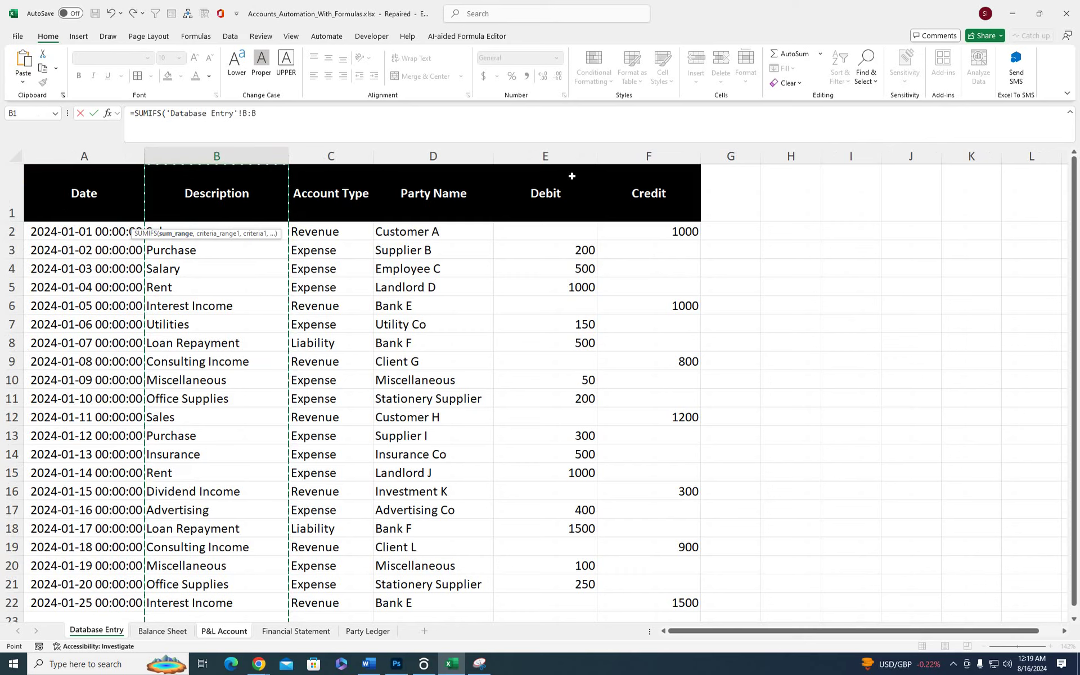
click(641, 156)
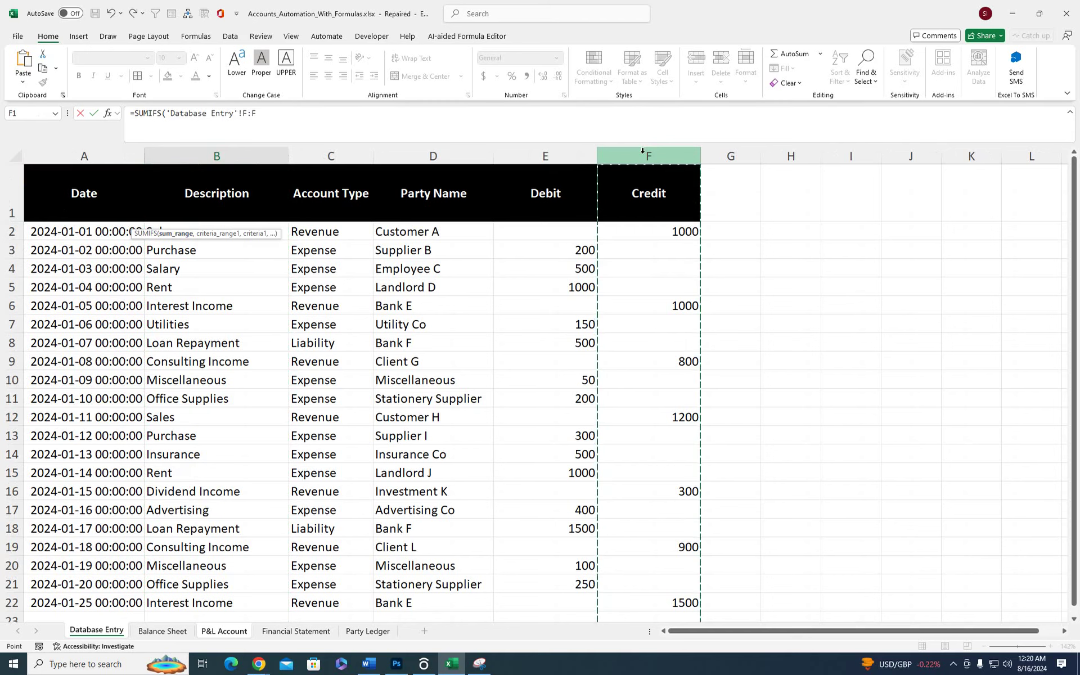
text(,)
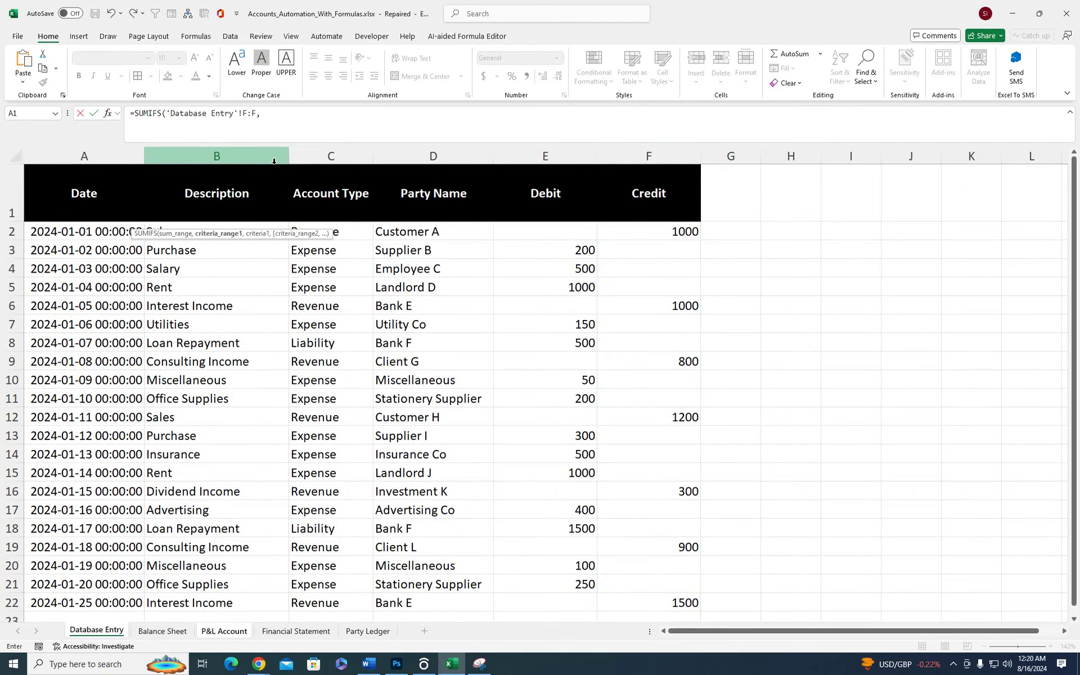
click(222, 155)
text(,)
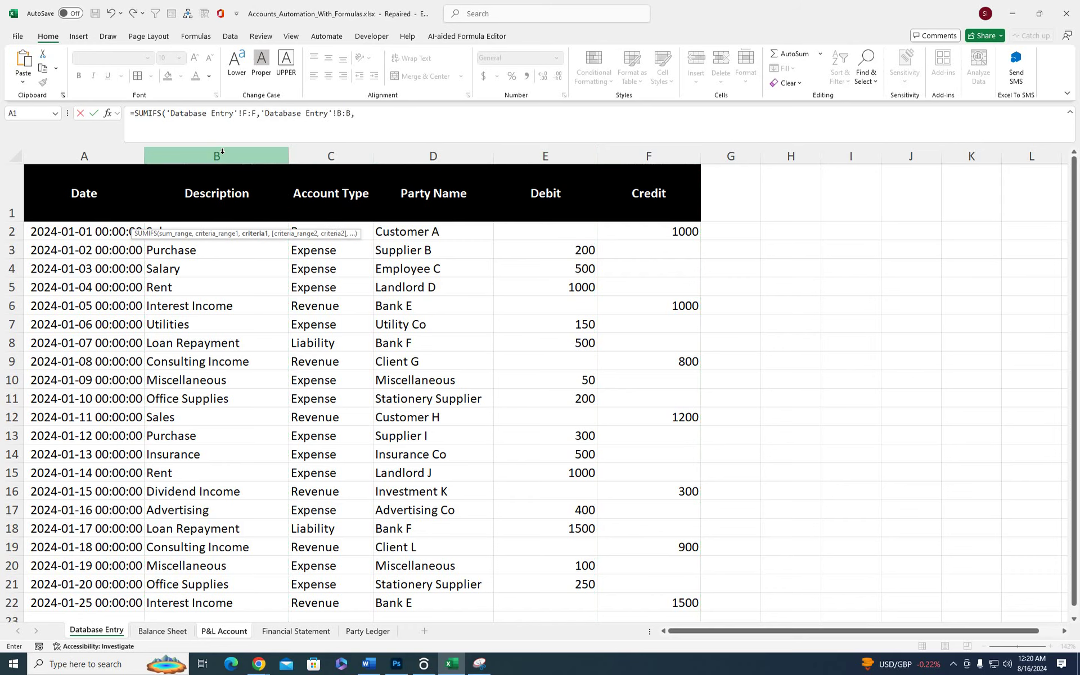
click(224, 630)
click(72, 222)
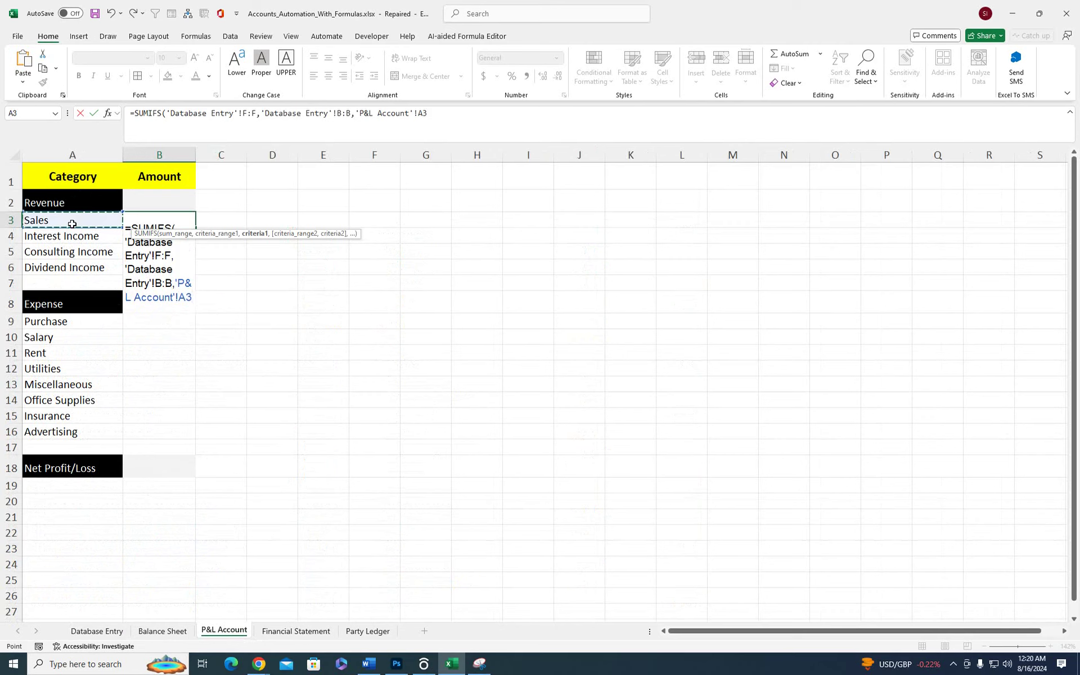
text())
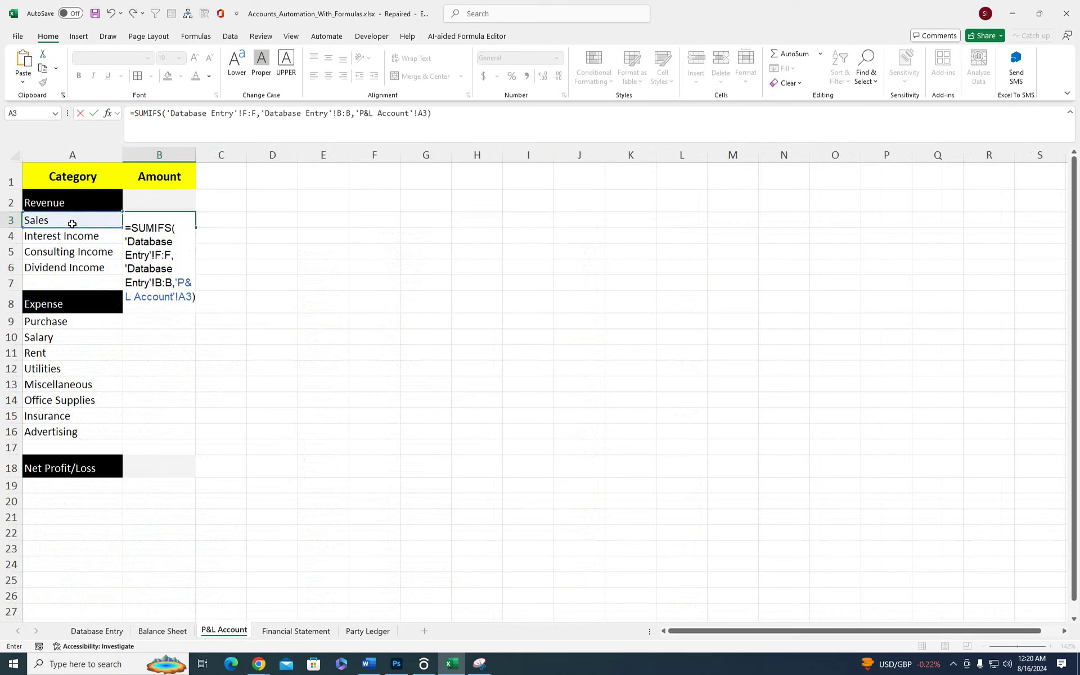
key(Return)
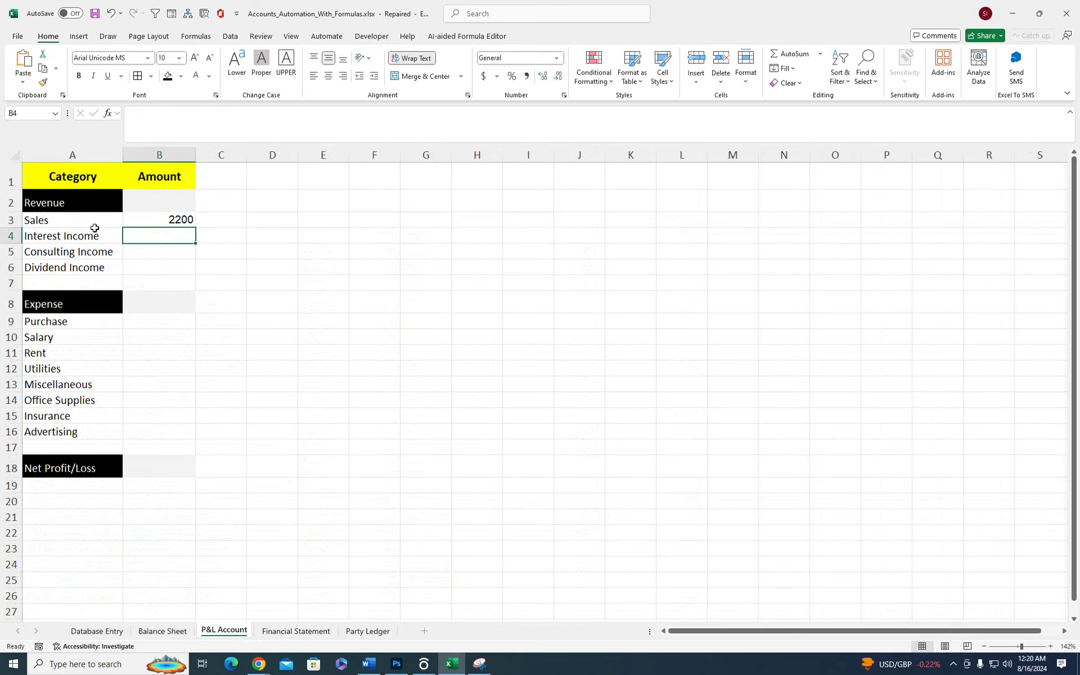
- Fill the formula down to Dividend Income and total Revenue in B2 with =SUM(B3:B6), giving 6700
click(135, 223)
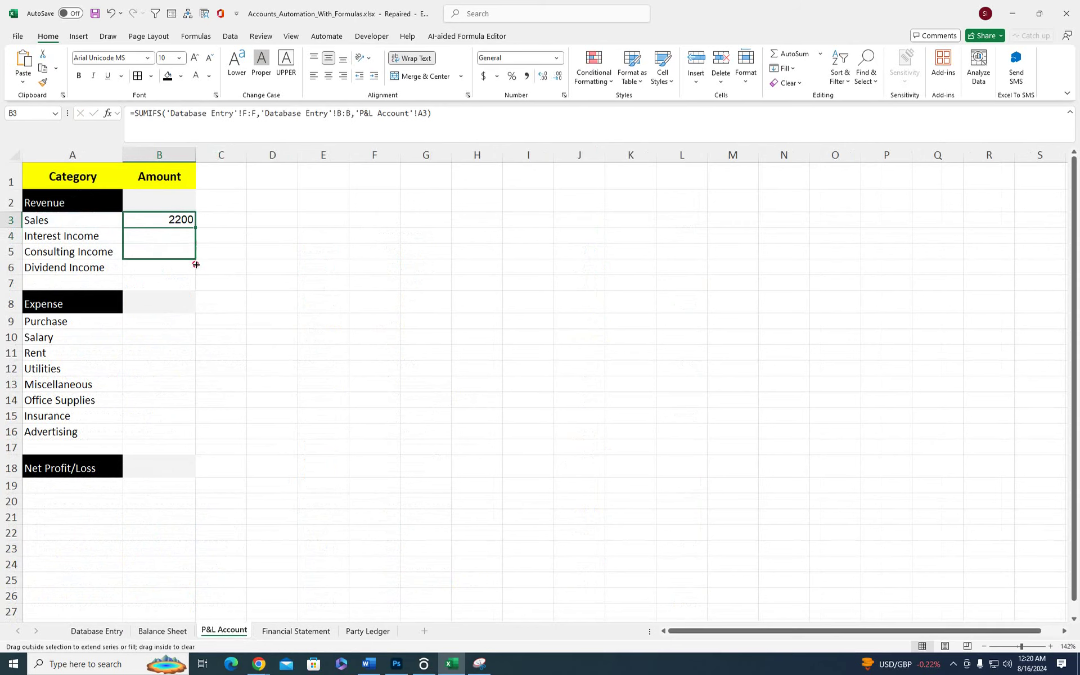
drag(195, 226, 196, 275)
click(181, 202)
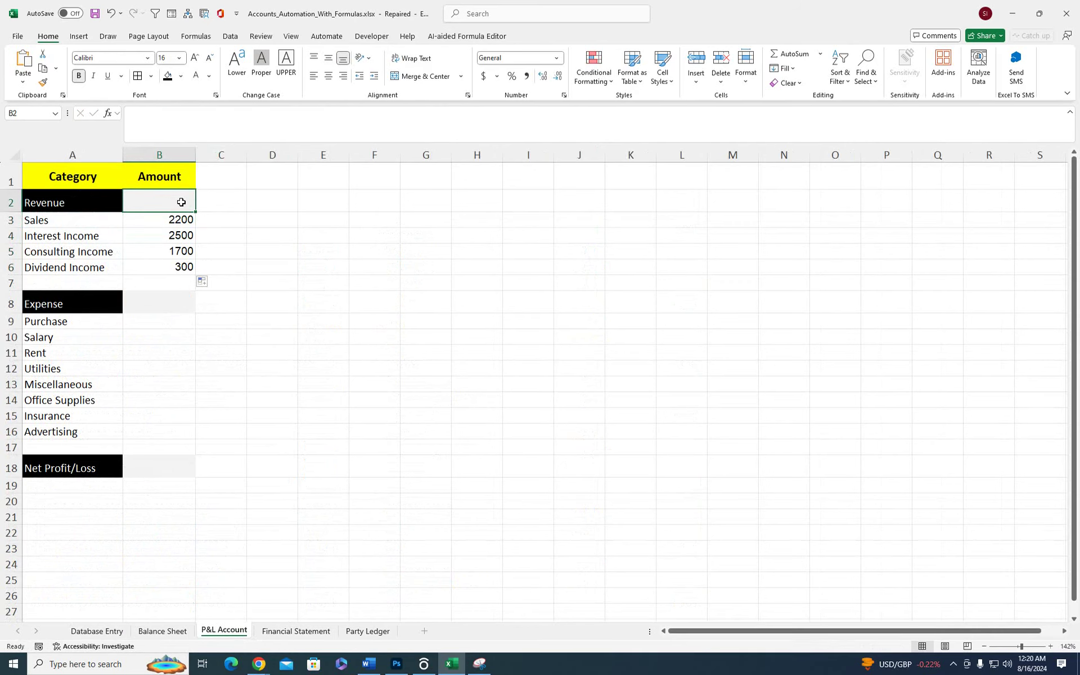
text(=sum)
key(Tab)
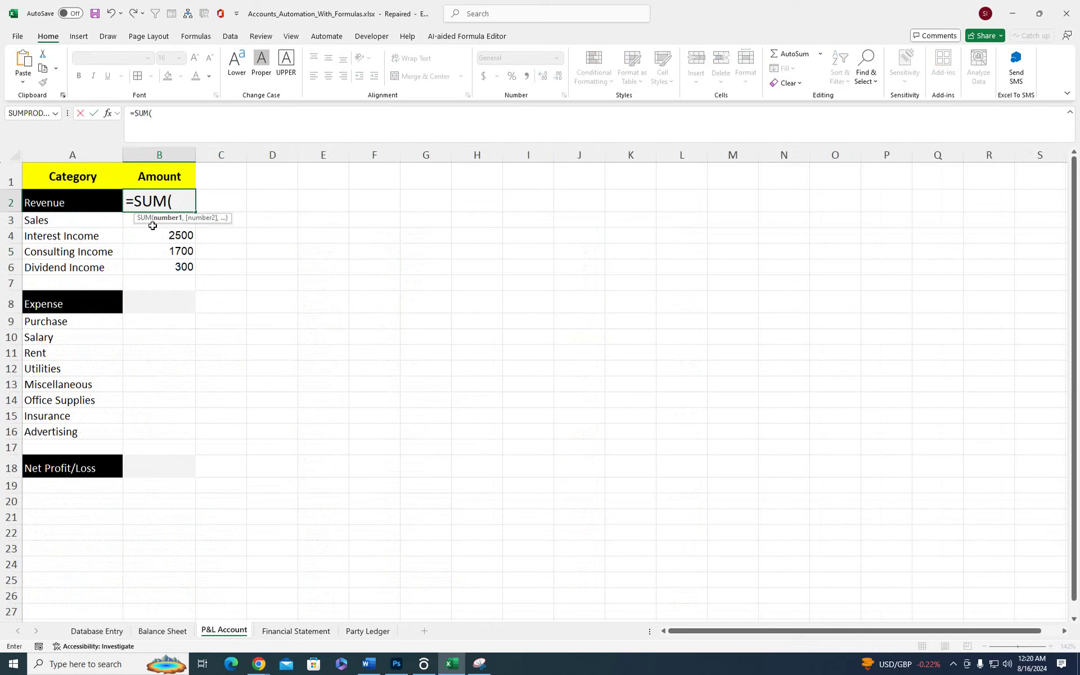
drag(131, 222, 131, 268)
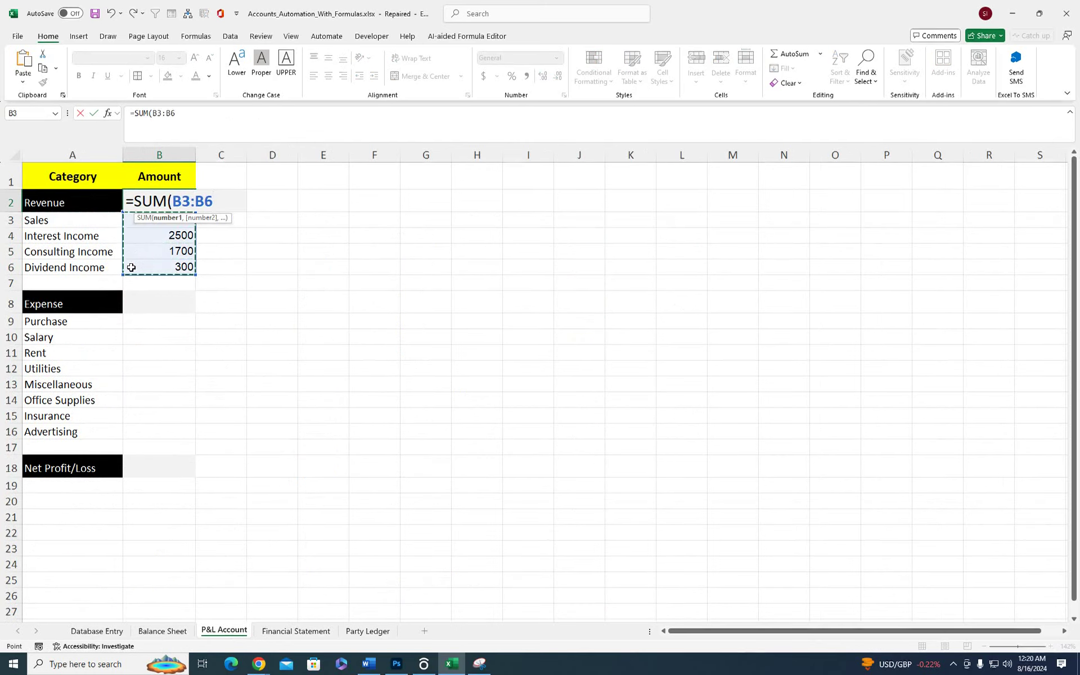
text())
key(Return)
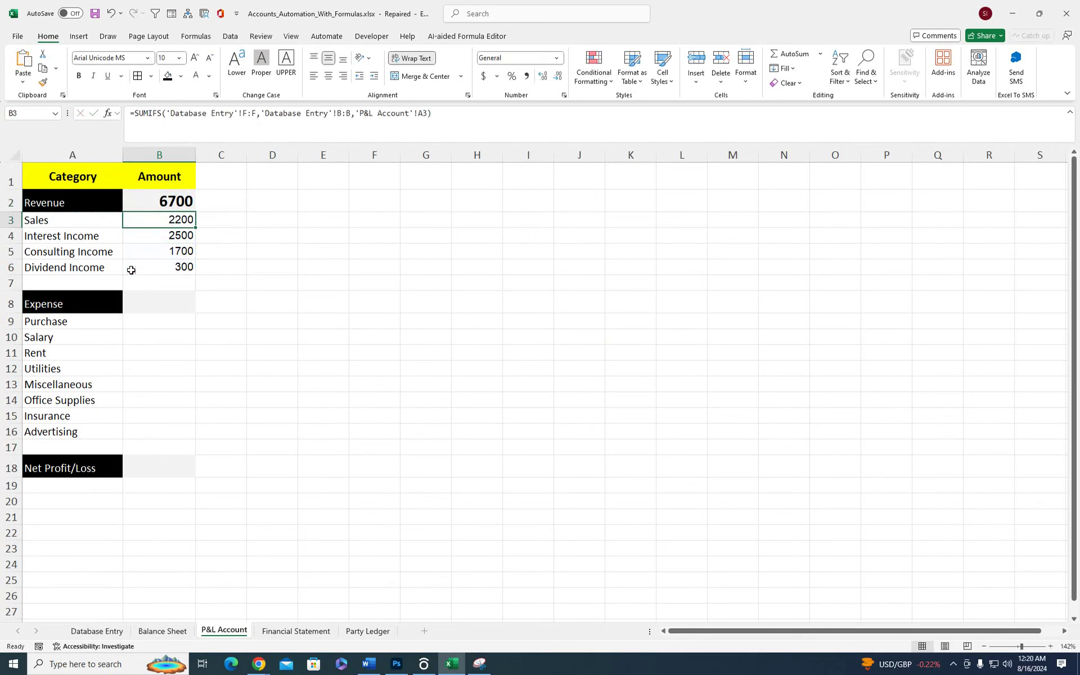
click(135, 301)
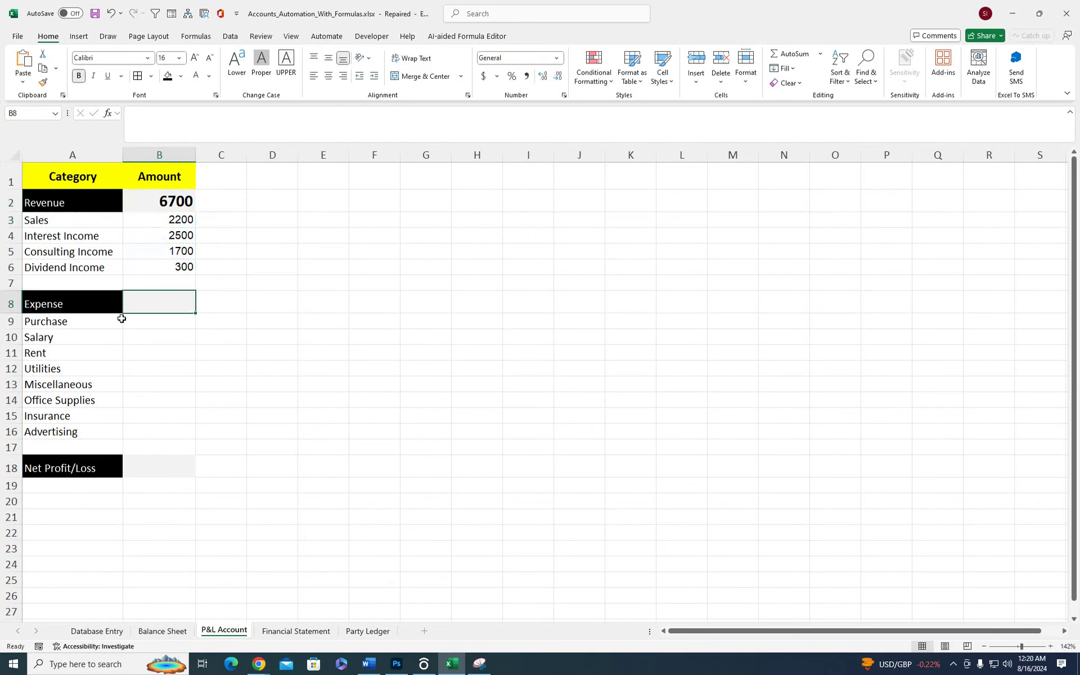
- In B9, SUMIFS Database Entry debits by Description matching Purchase, then fill down through Advertising
click(129, 319)
text(=s)
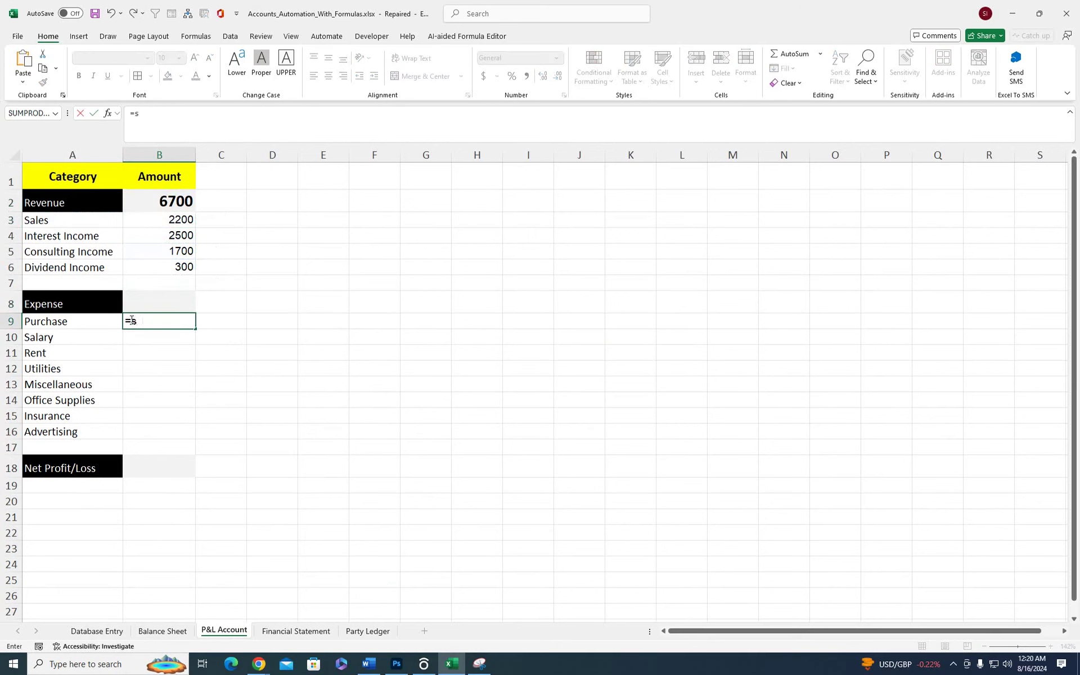
text(umifs()
click(97, 631)
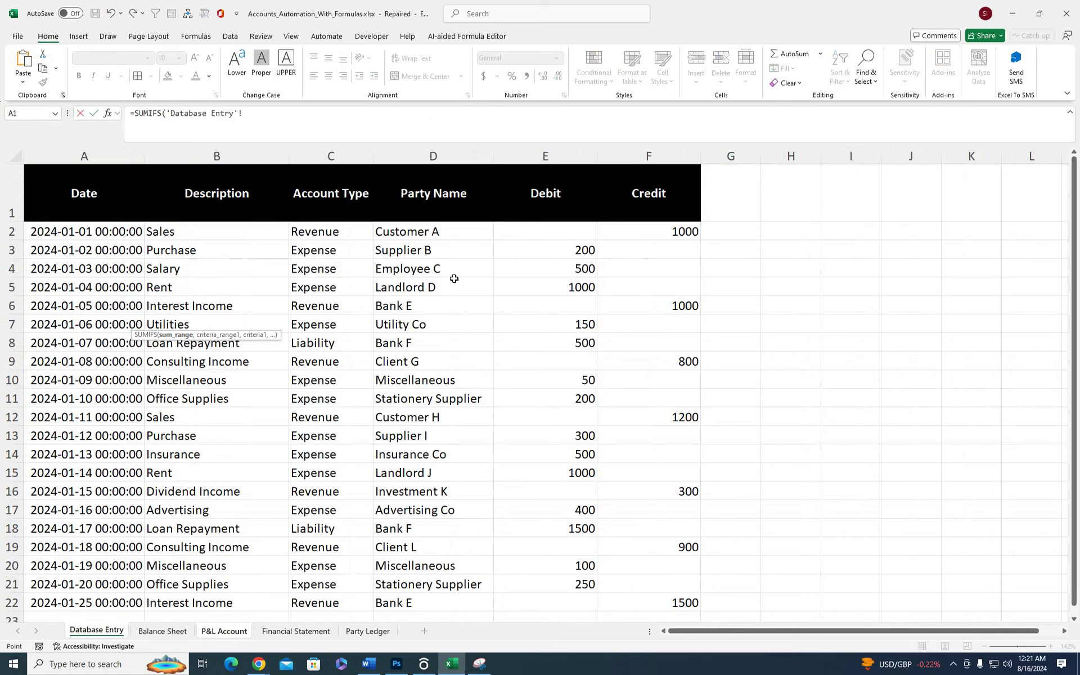
click(546, 155)
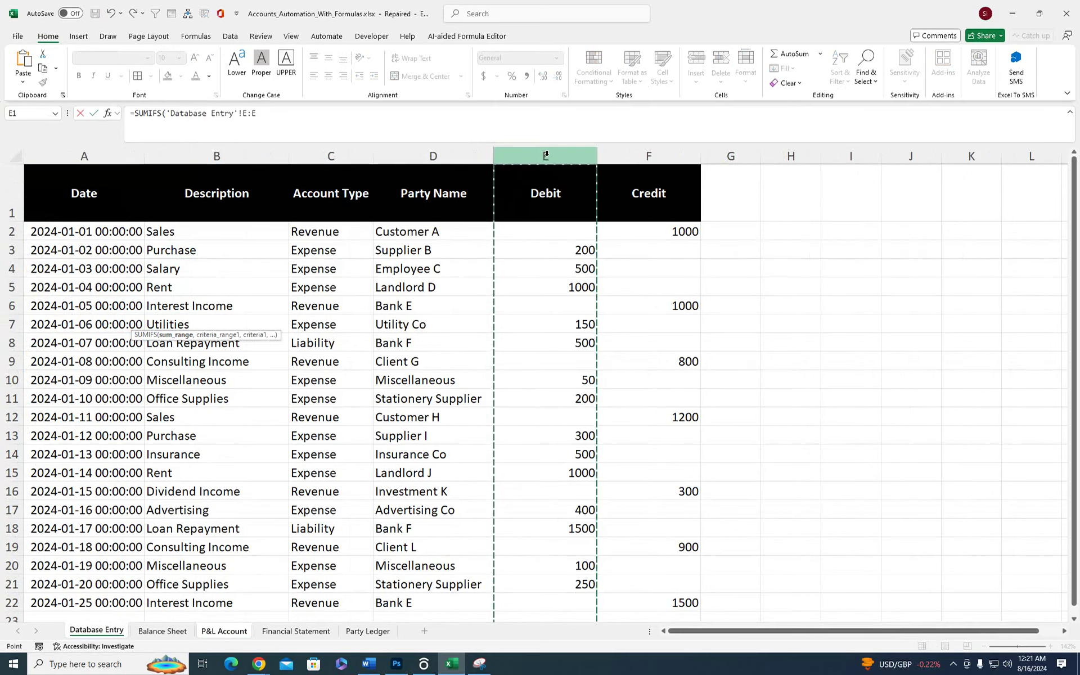
text(,)
click(241, 153)
text(,)
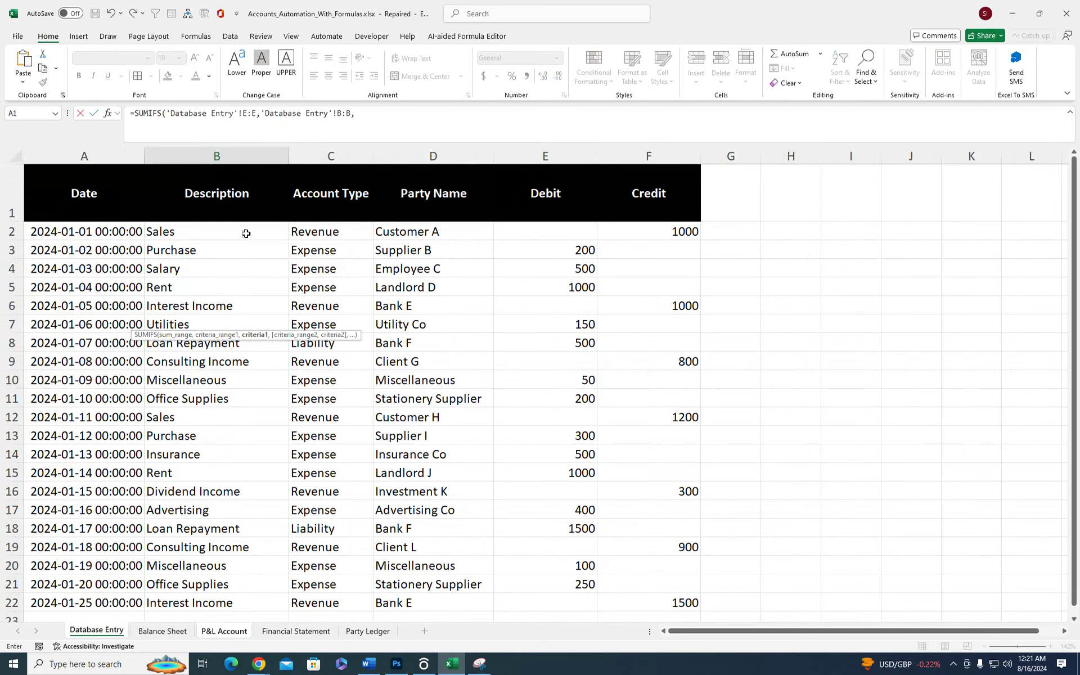
click(220, 632)
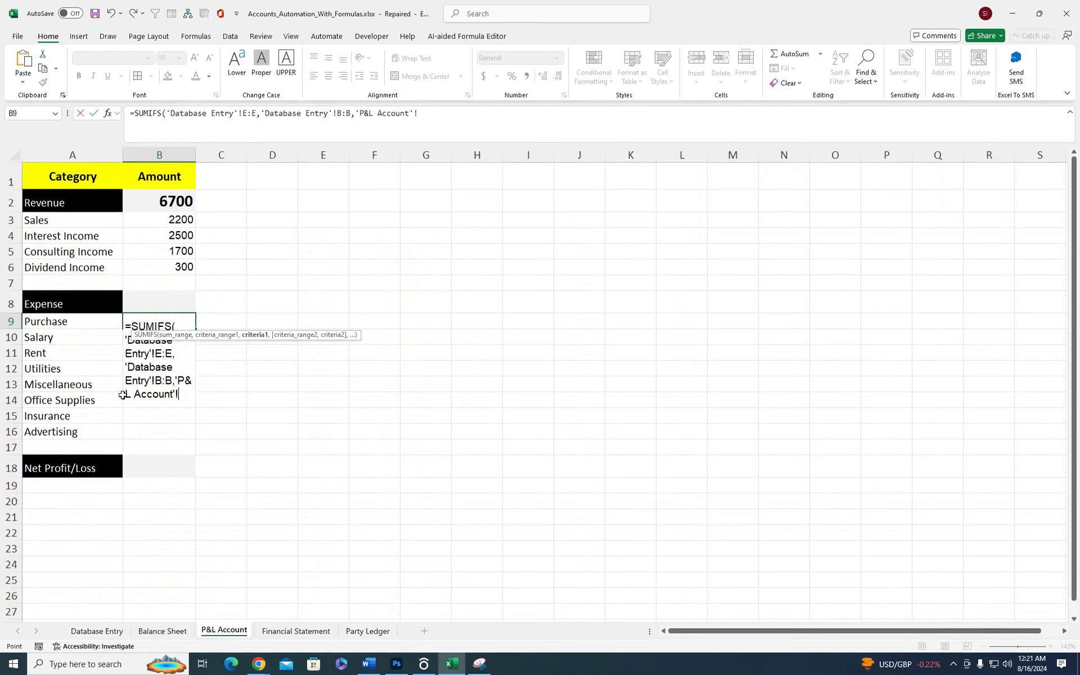
click(89, 324)
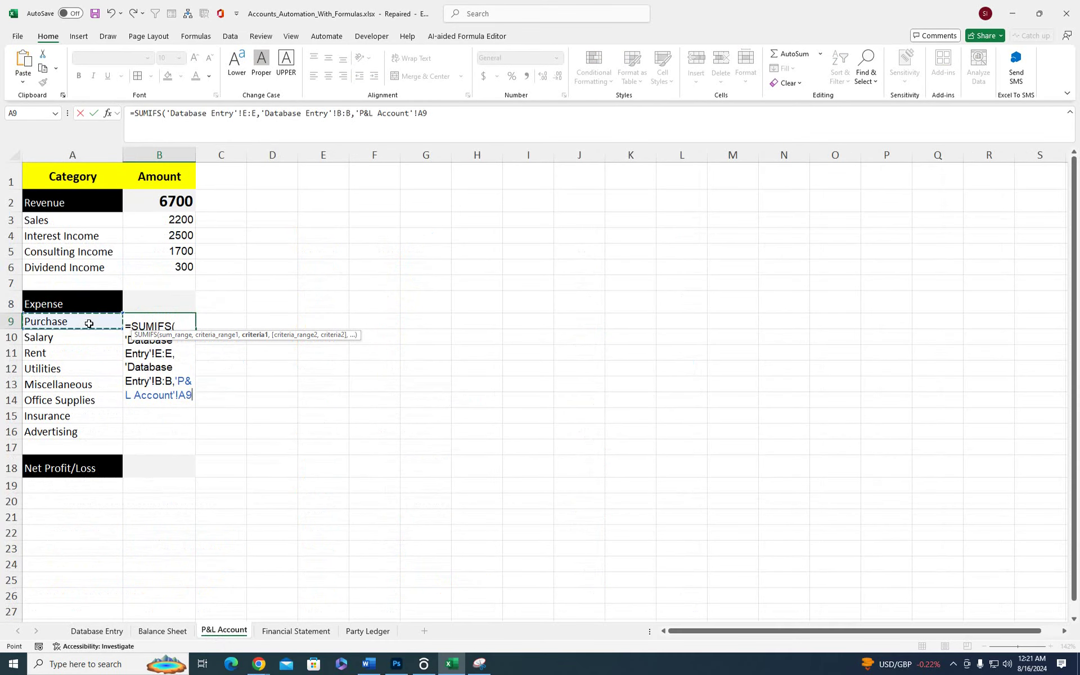
text())
key(Return)
click(137, 324)
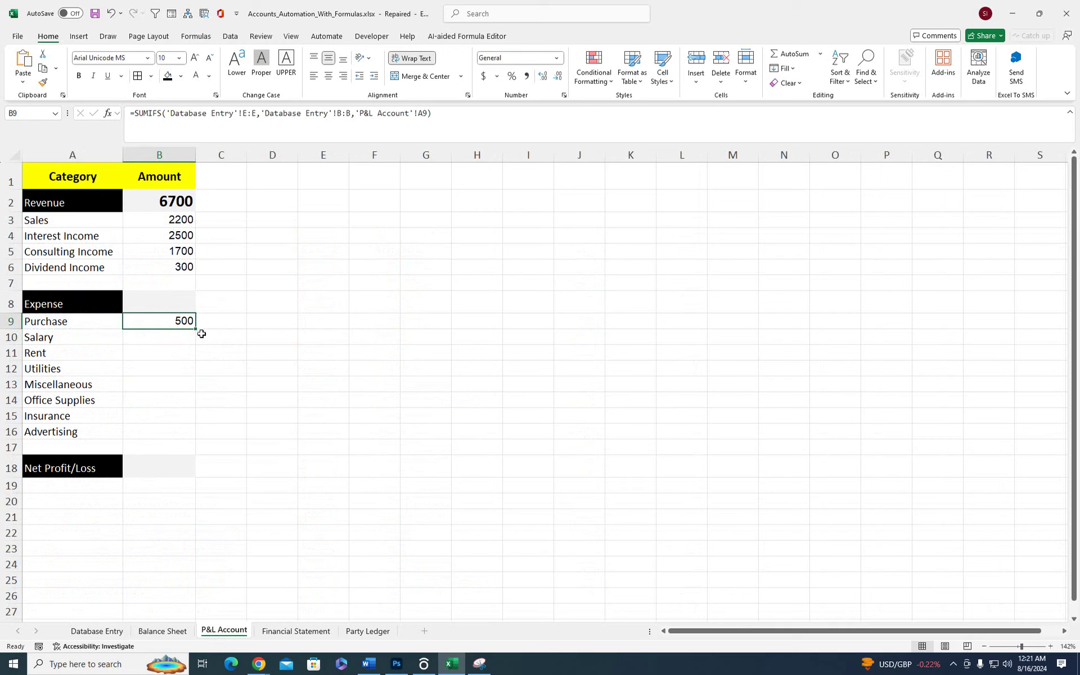
drag(195, 328, 197, 441)
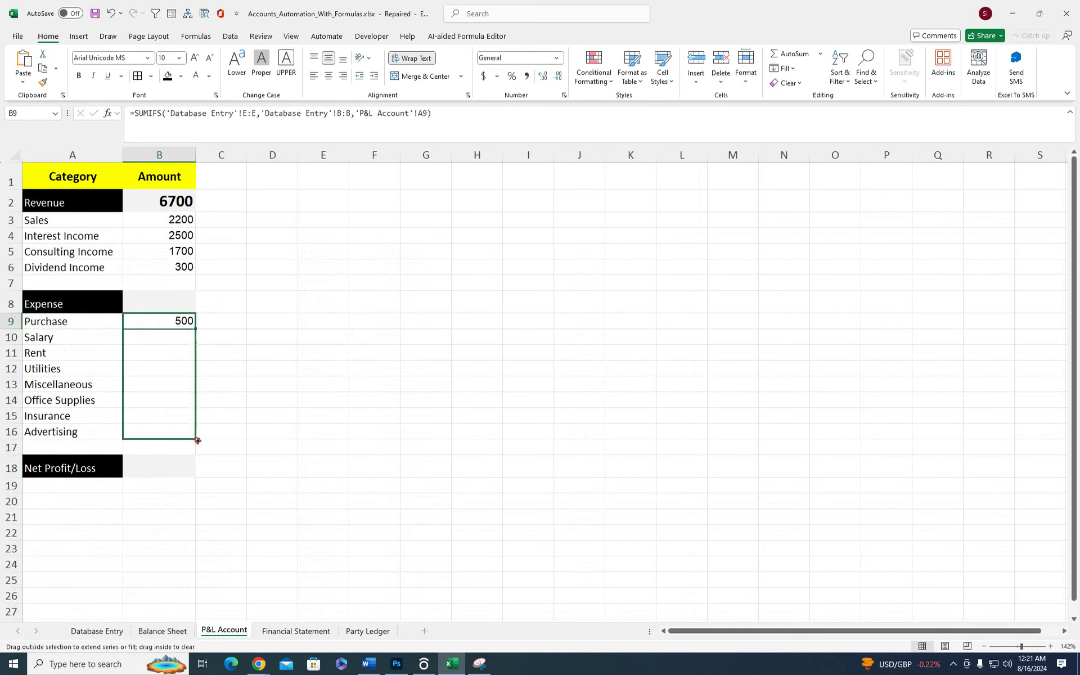
- Total the Expense row in B8 with =SUM(B9:B16), giving 4650
click(183, 303)
text(=sum()
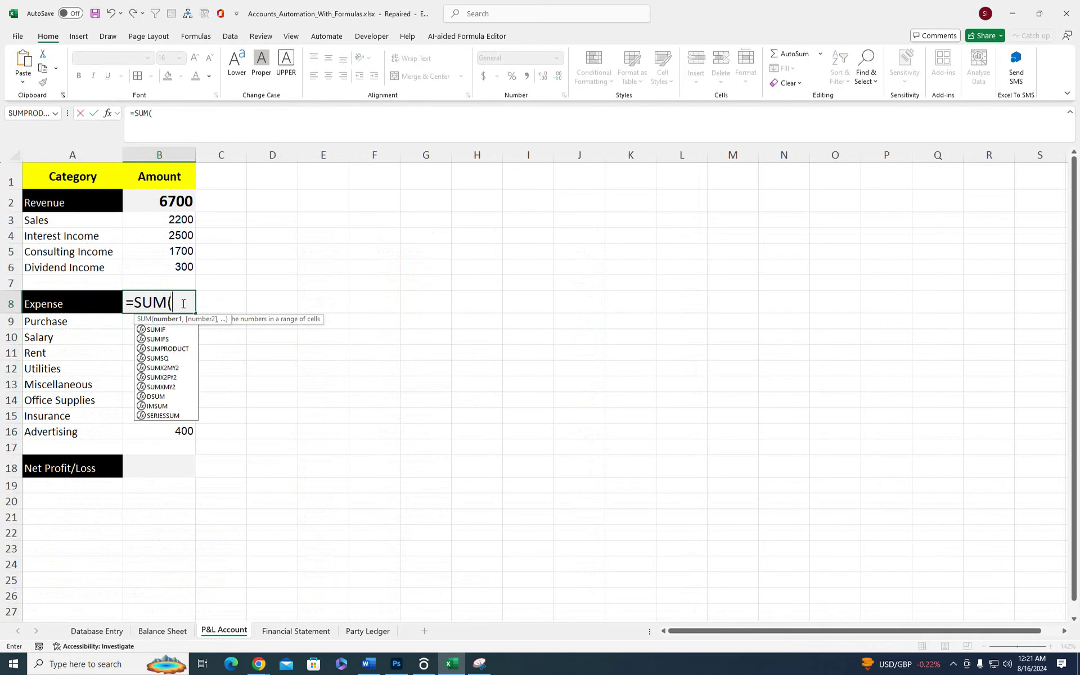
drag(127, 324, 133, 428)
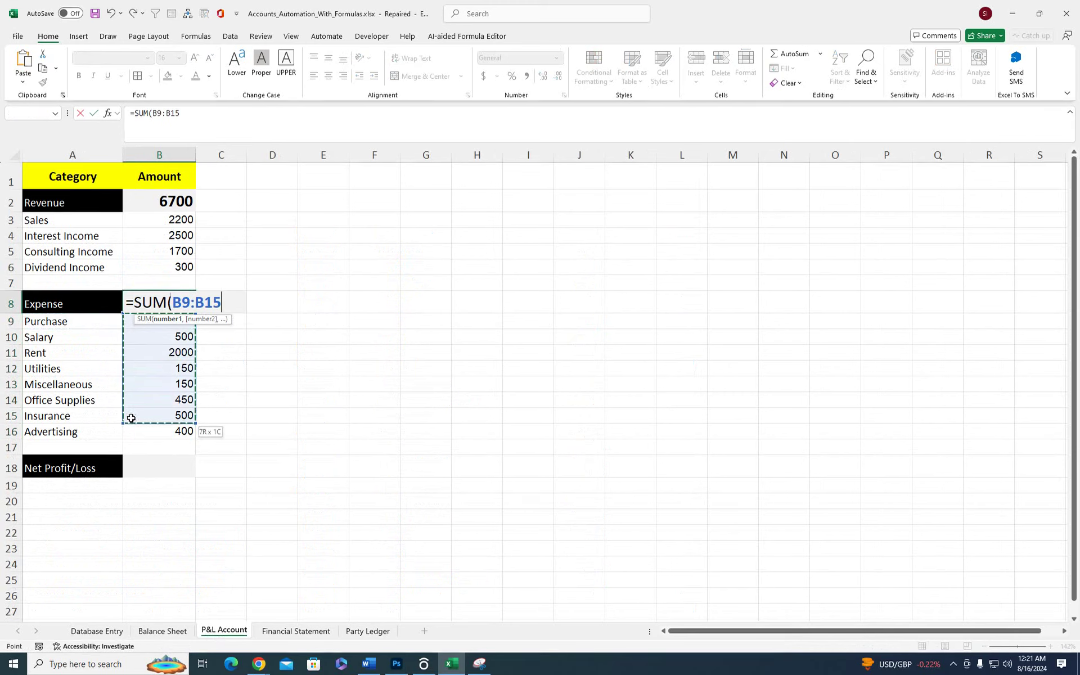
key(Return)
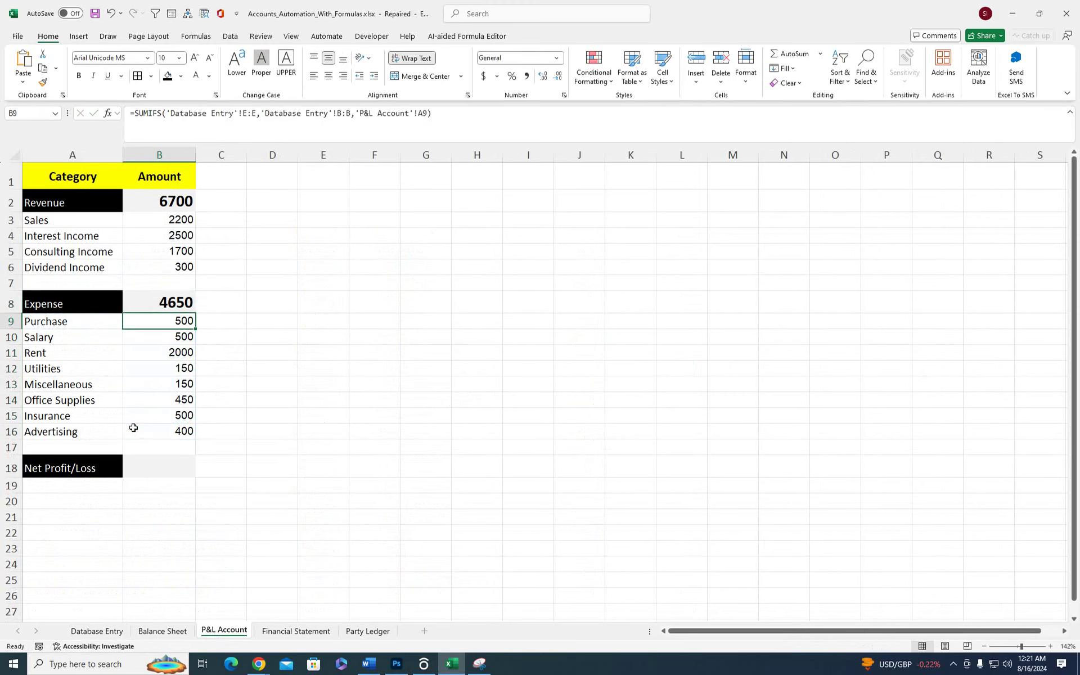
- Set Net Profit/Loss to =B2-B8, showing 2050
double_click(163, 460)
text(=)
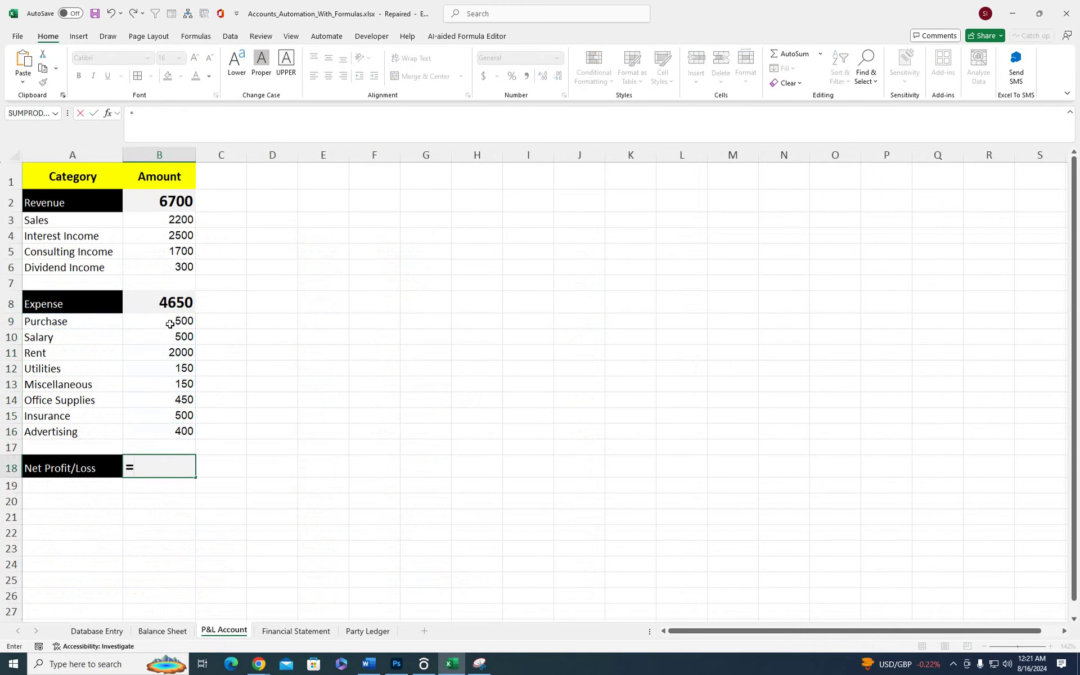
click(138, 193)
text(-)
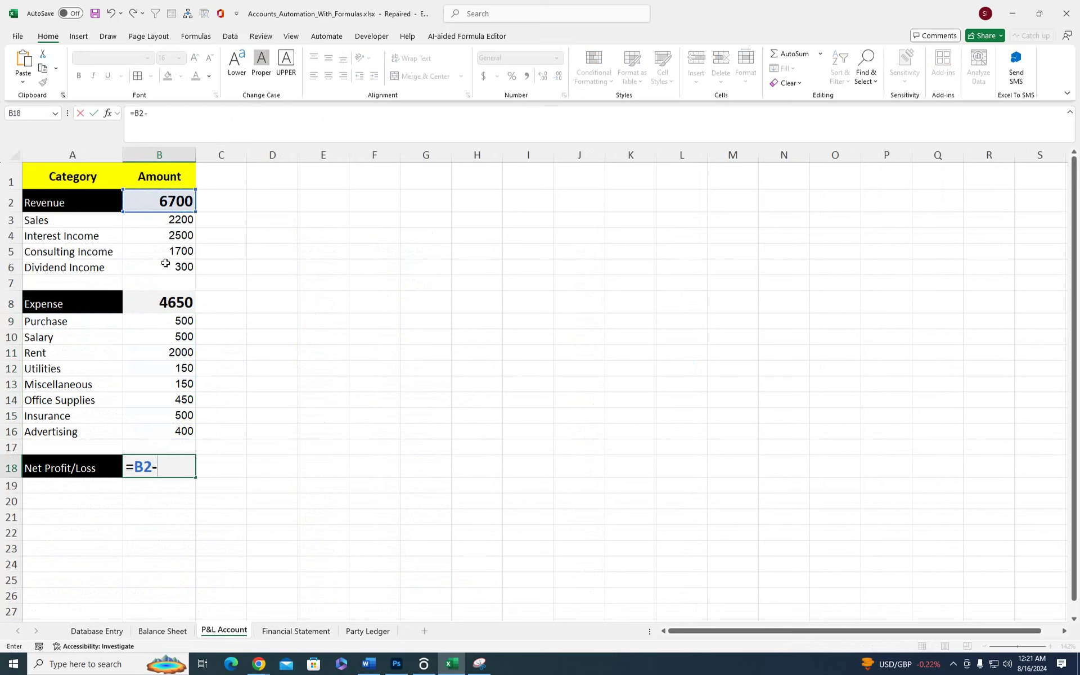
click(172, 295)
key(Return)
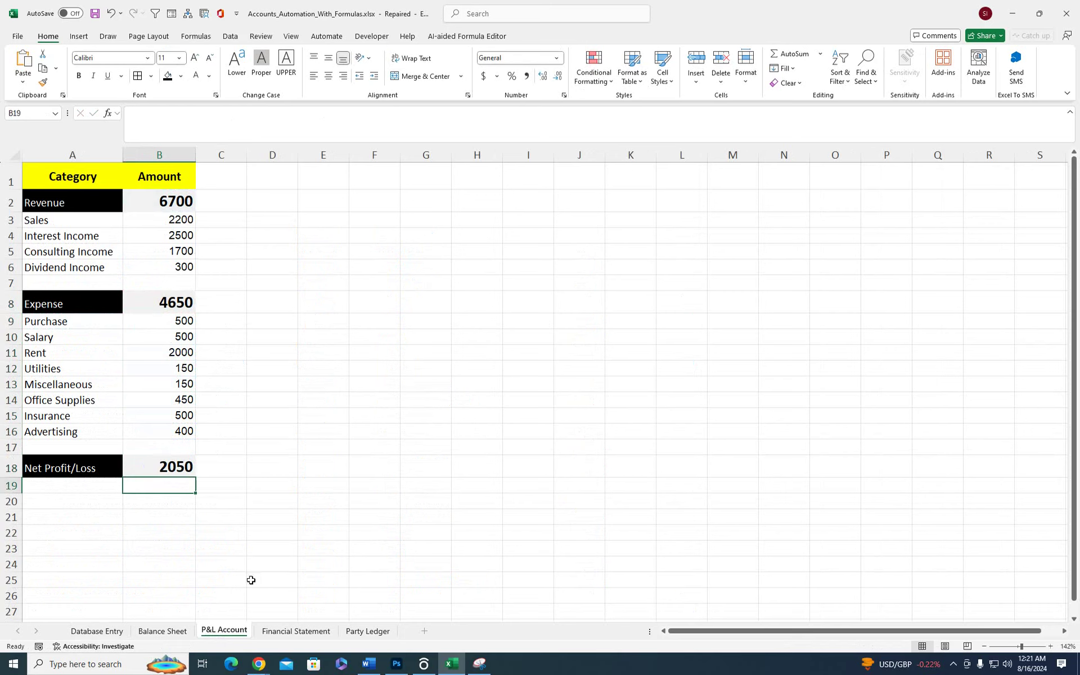
click(183, 461)
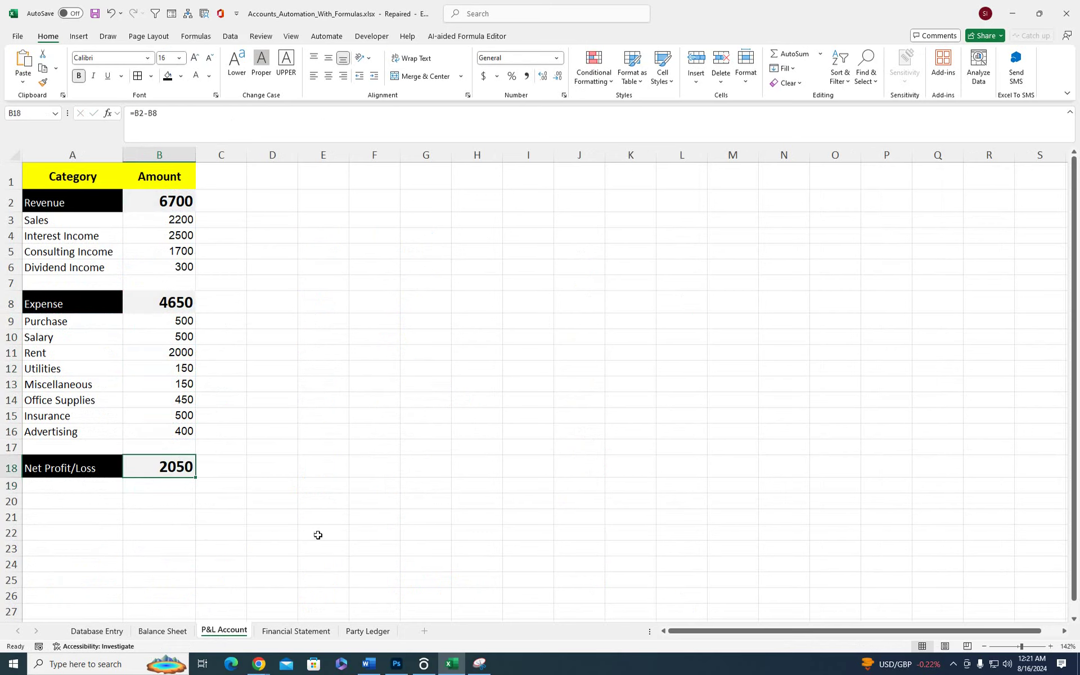
click(228, 560)
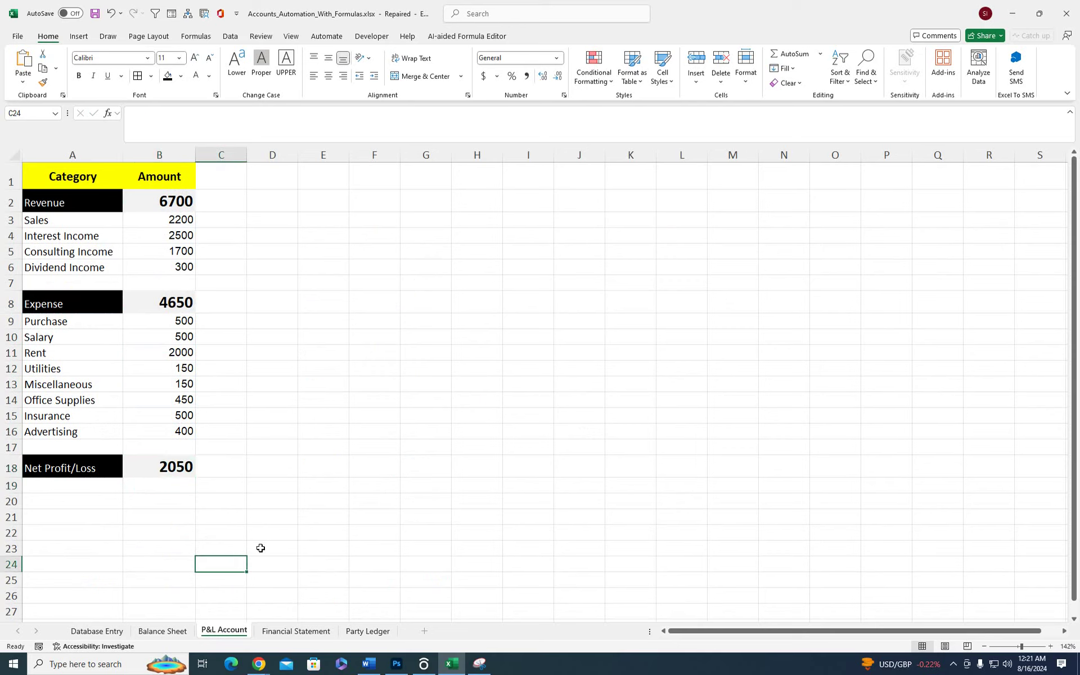
- On Financial Statement, set Total Assets in B2 to =SUM('Balance Sheet'!B2:B4), giving 3200
key(ctrl+Page_Down)
click(348, 258)
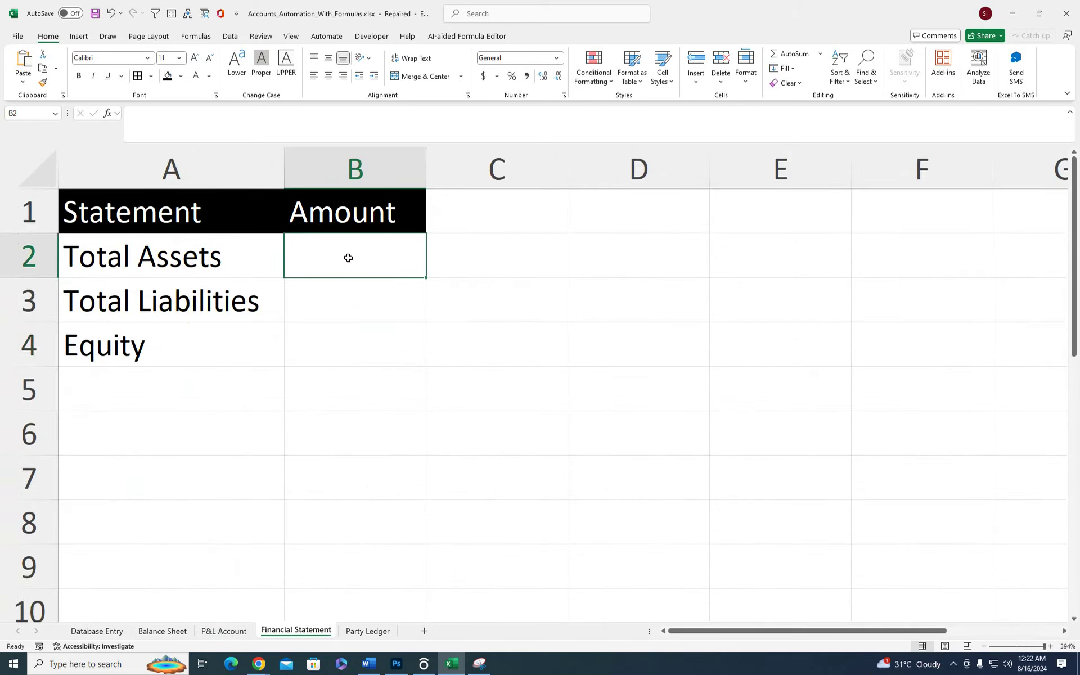
text(=sum)
key(Tab)
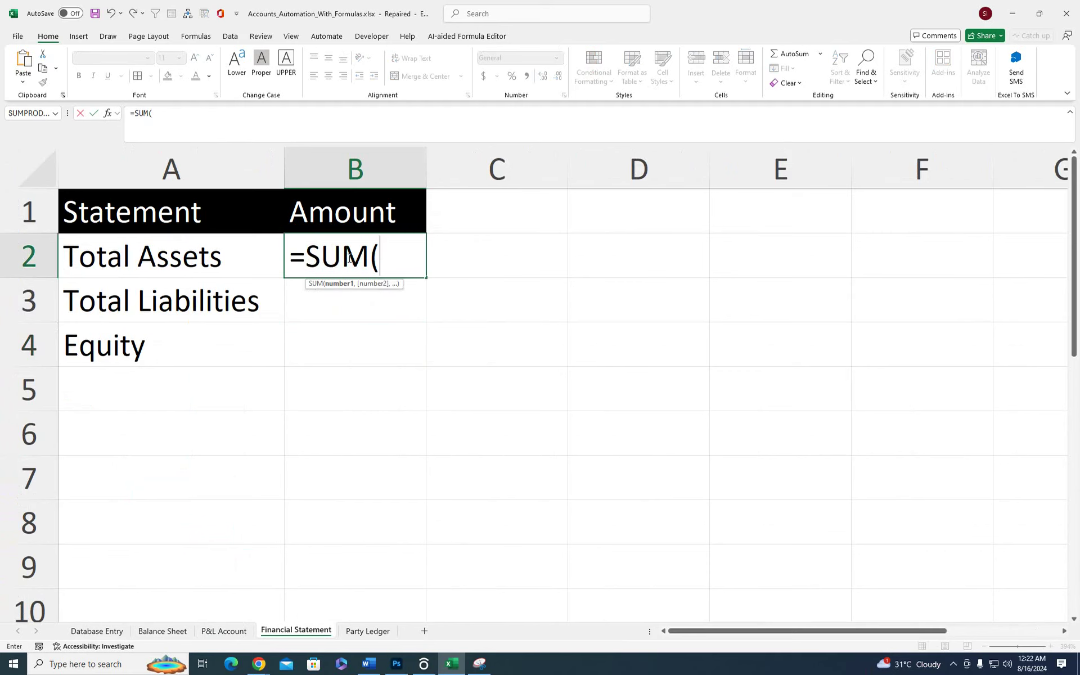
click(162, 631)
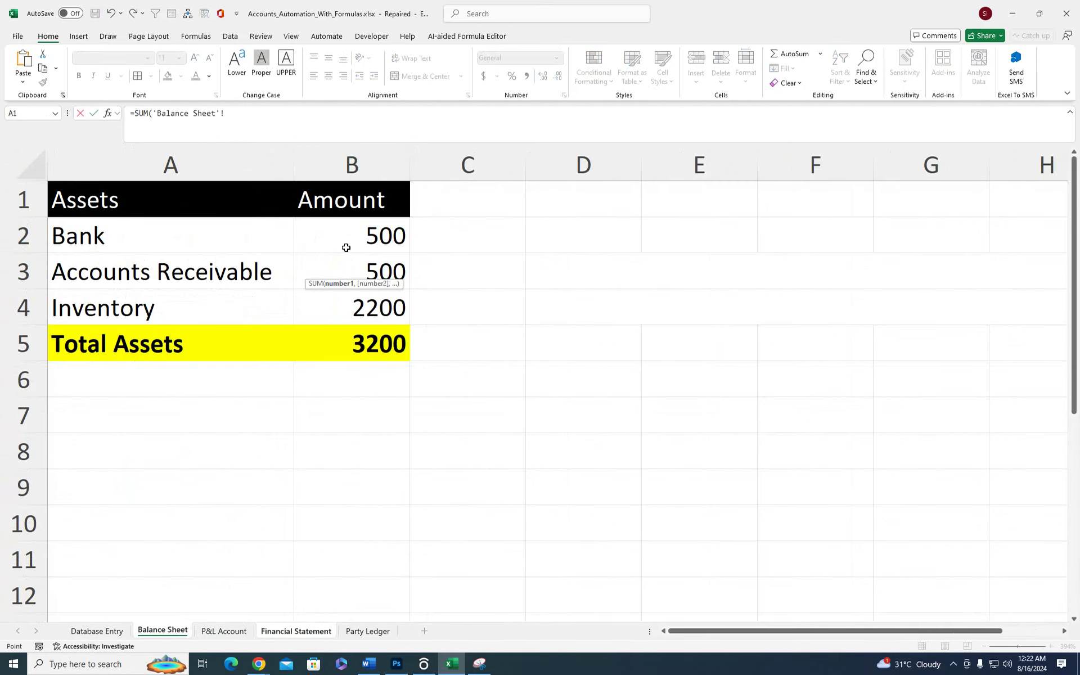
drag(352, 232, 339, 314)
text())
key(Return)
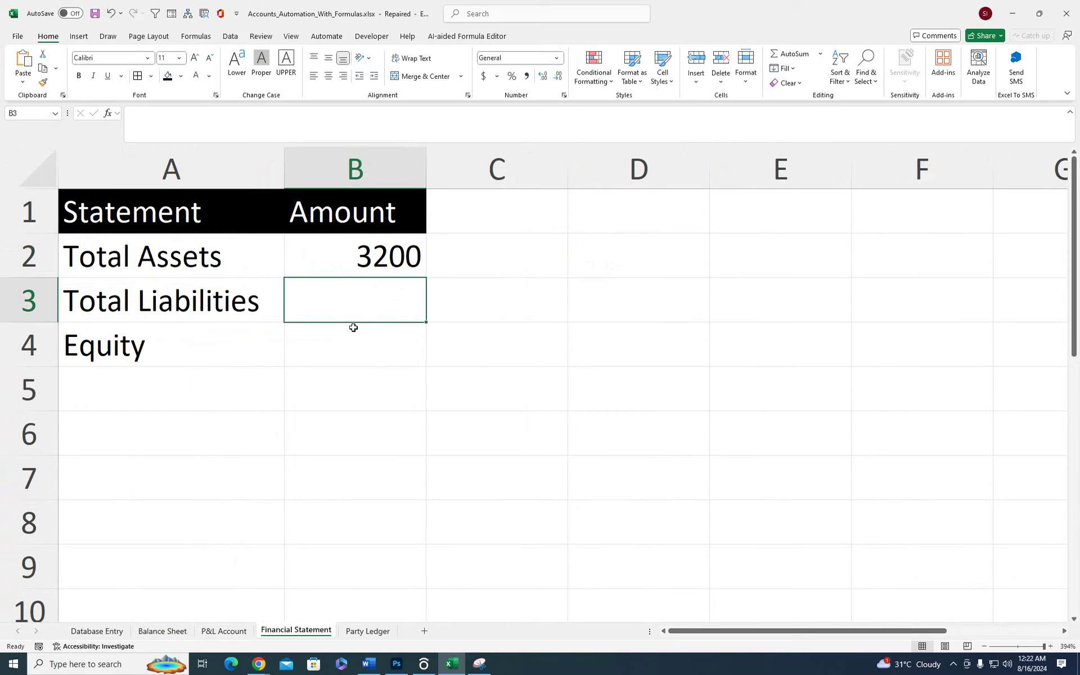
- Set Total Liabilities in B3 to a SUMIFS of Database Entry debits where the type is Liability
text(=sumif)
key(Down)
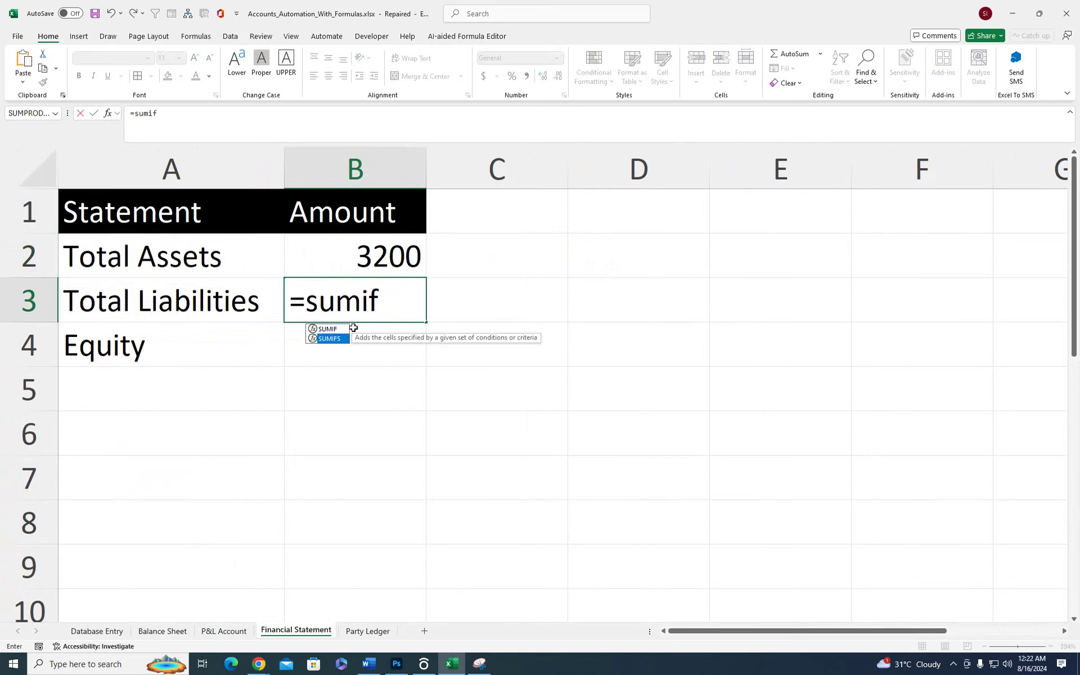
key(Tab)
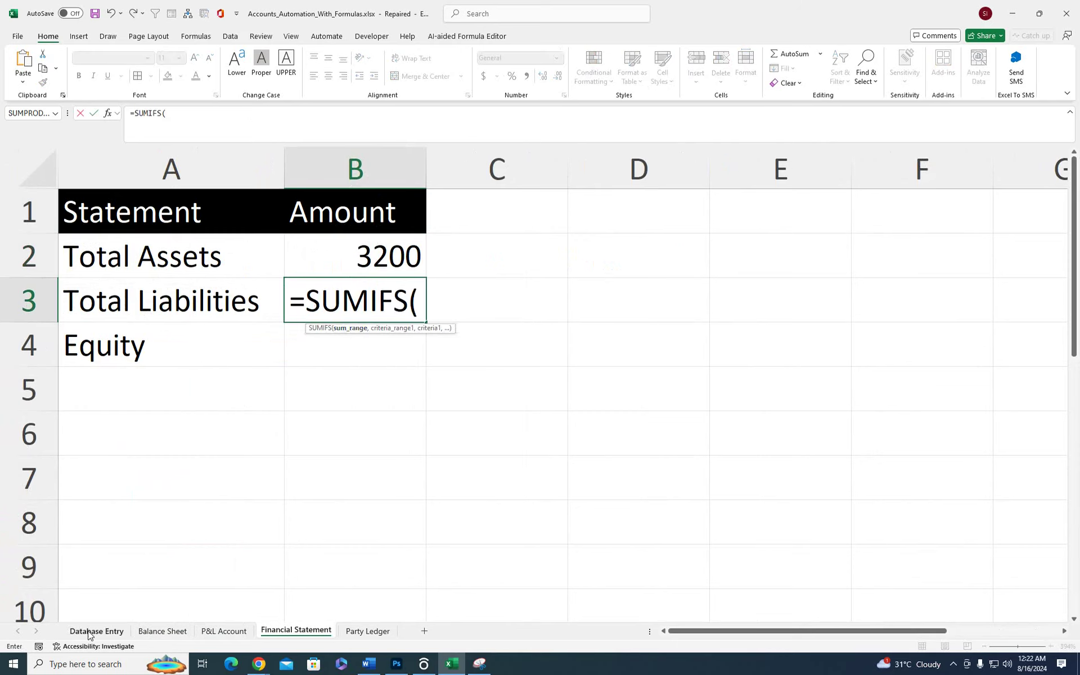
click(89, 631)
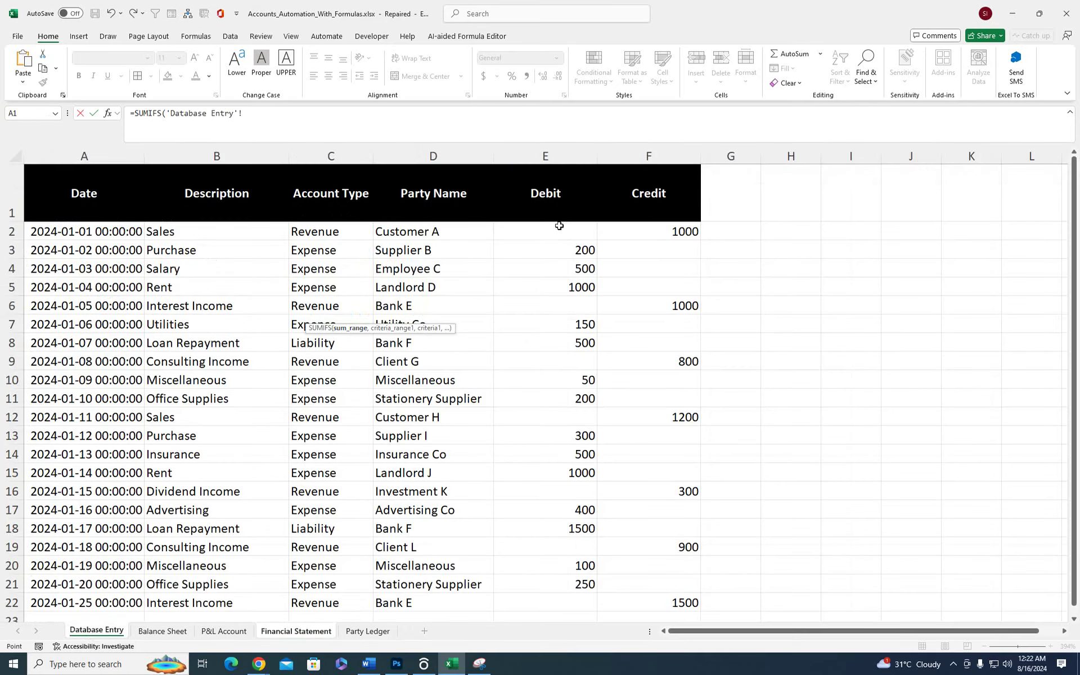
click(564, 152)
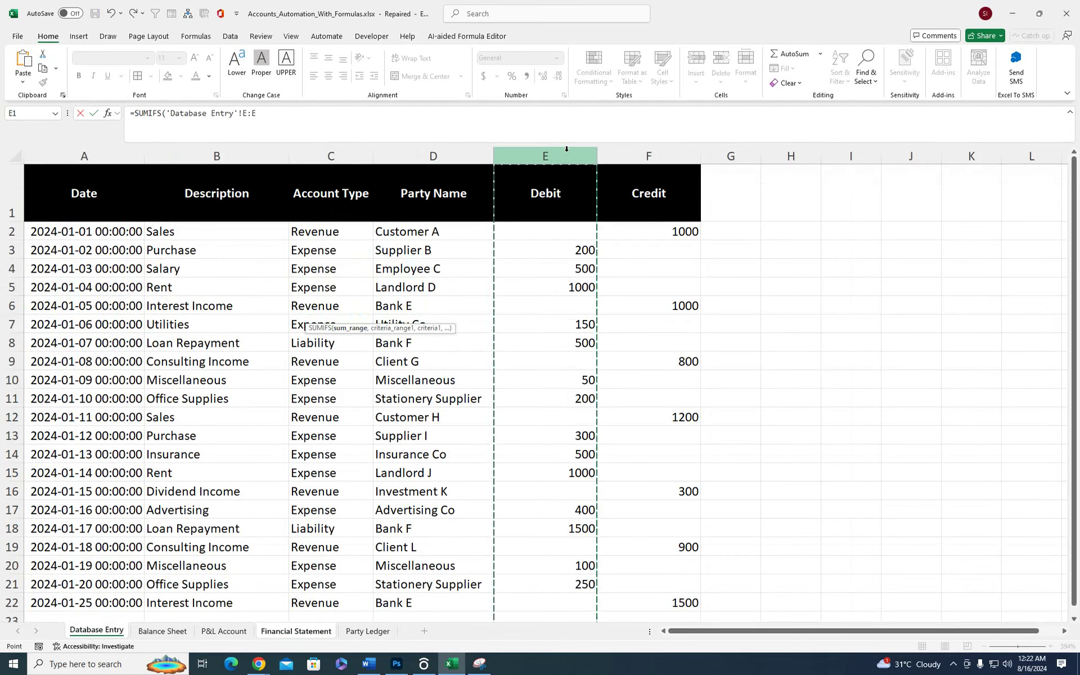
text(,)
click(308, 151)
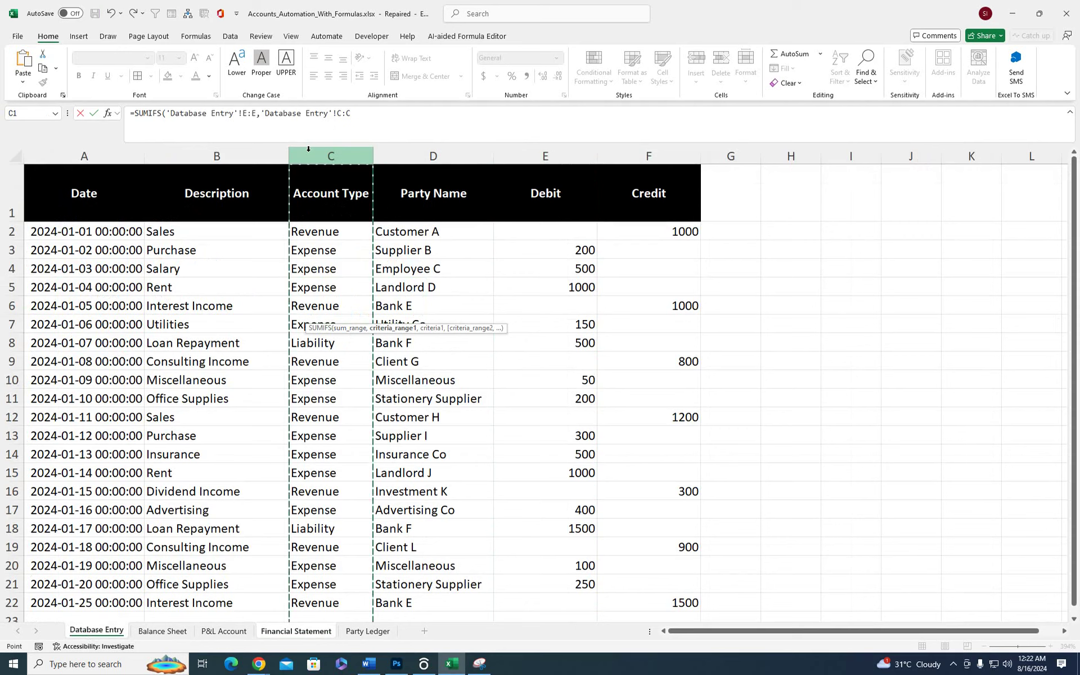
text(,"Liability)
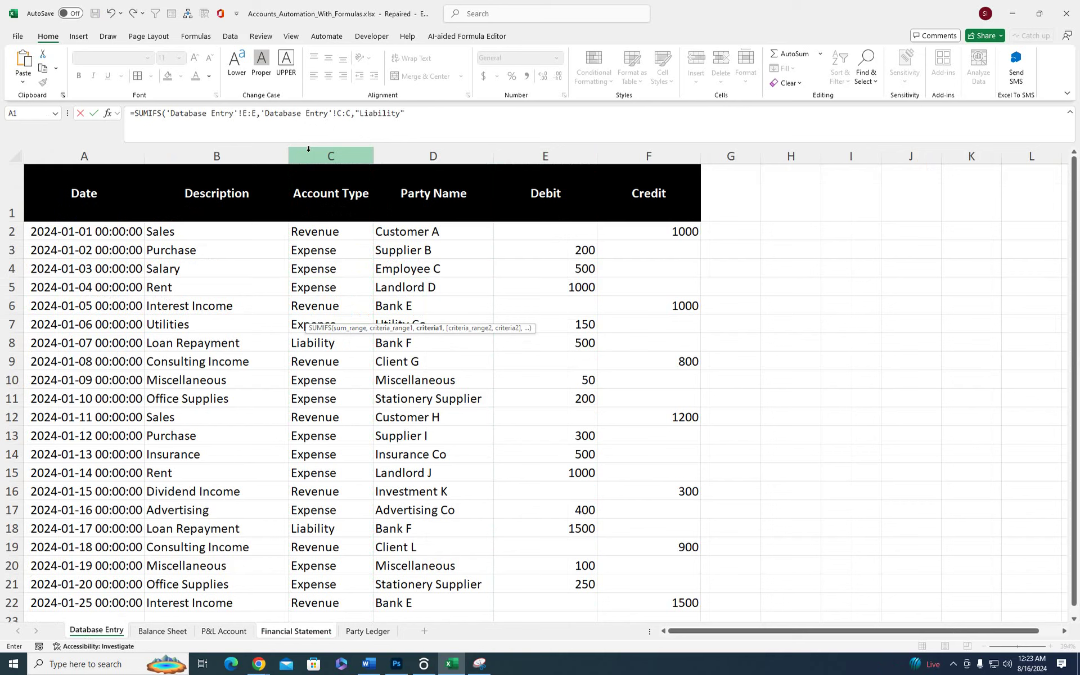
text())
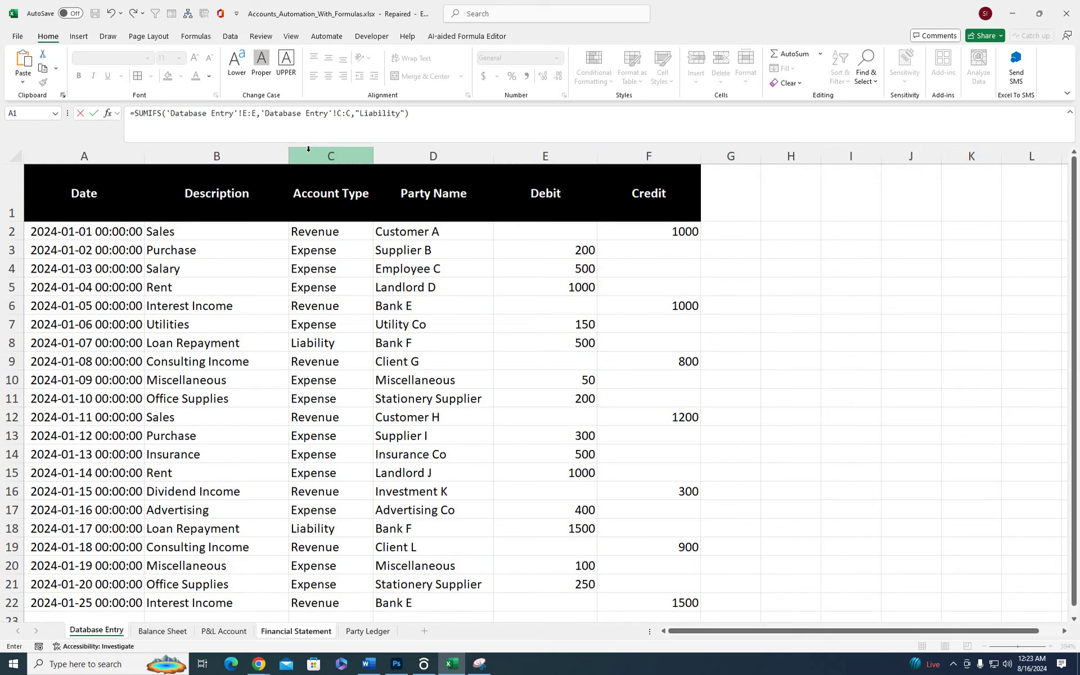
key(Return)
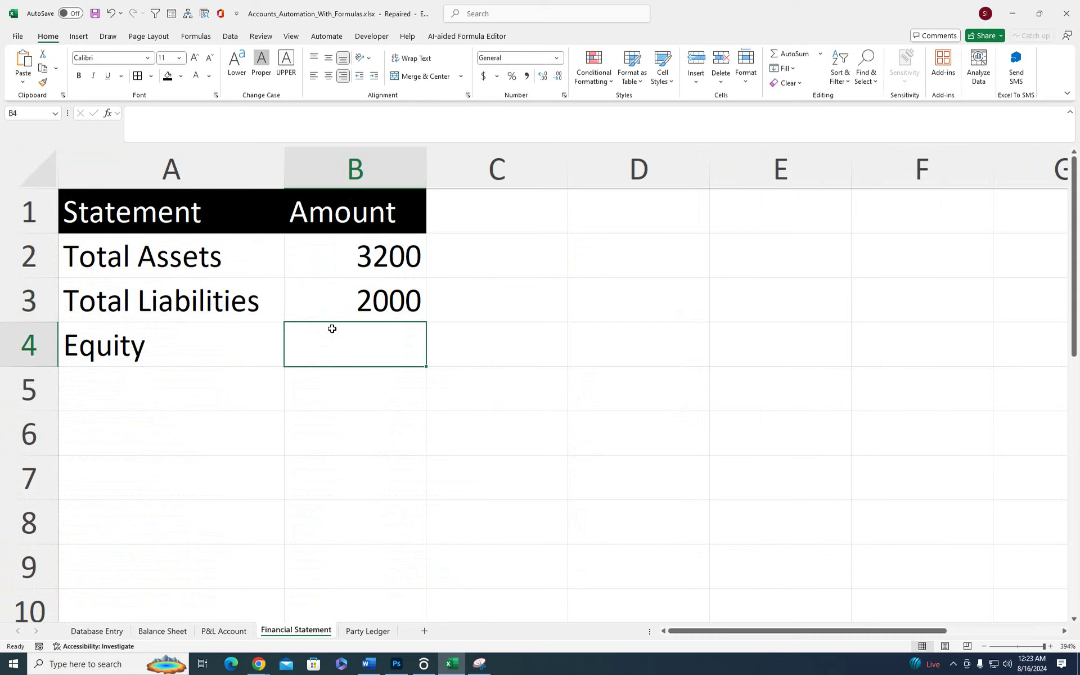
- Enter =B2-B3 in B4 so Equity reads 1200
text(=)
click(363, 261)
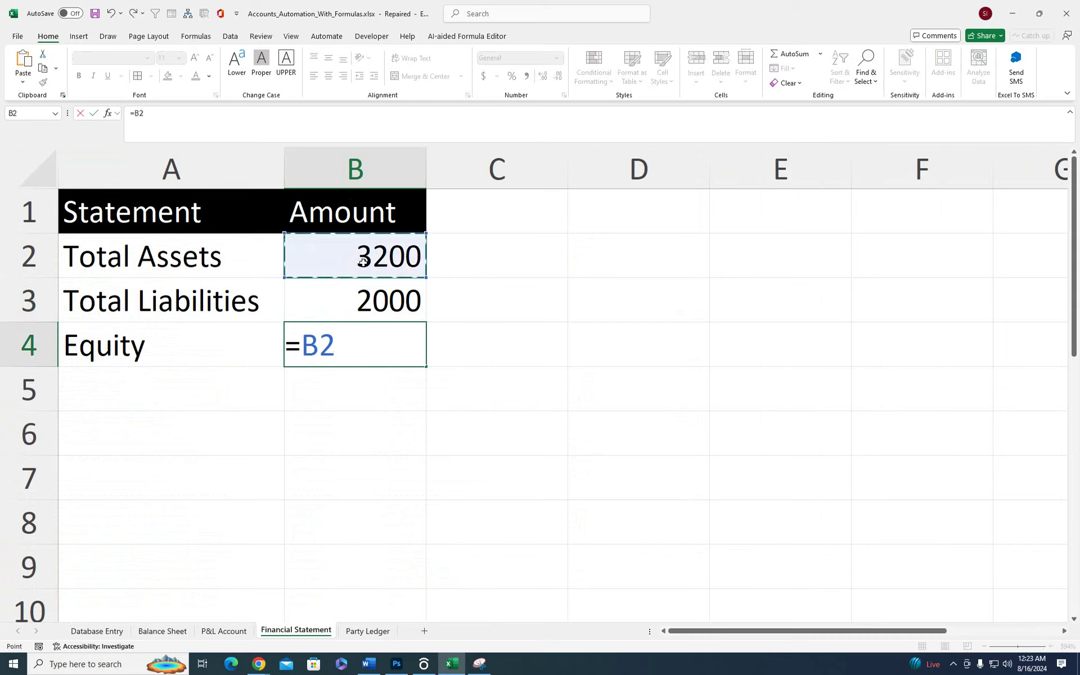
text(-)
click(363, 300)
key(Return)
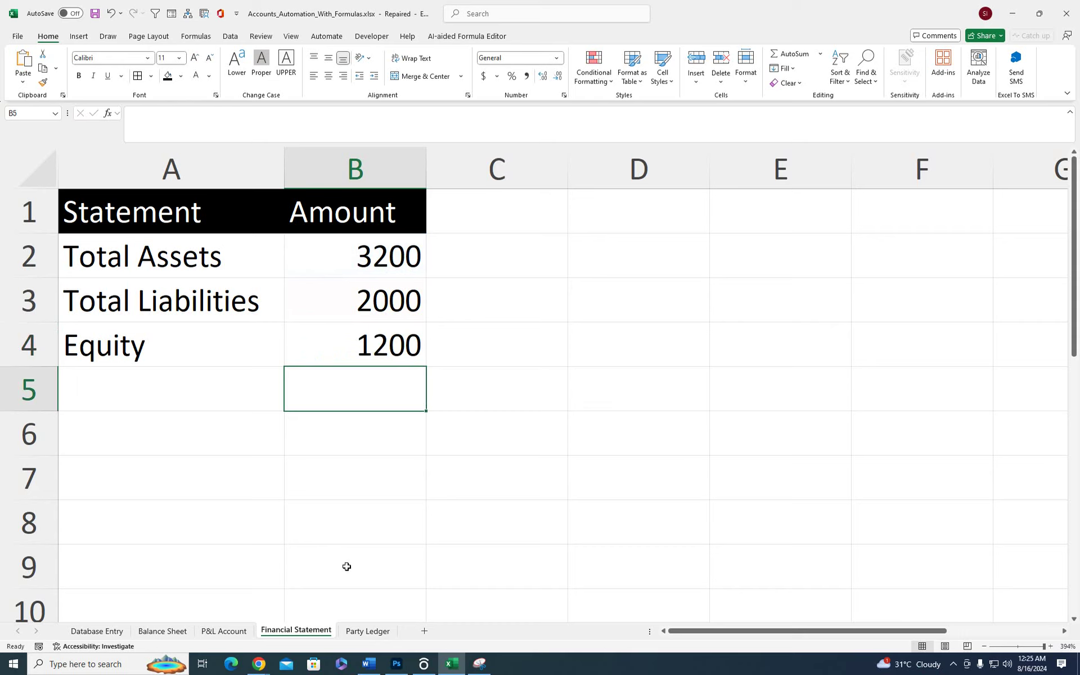
click(219, 437)
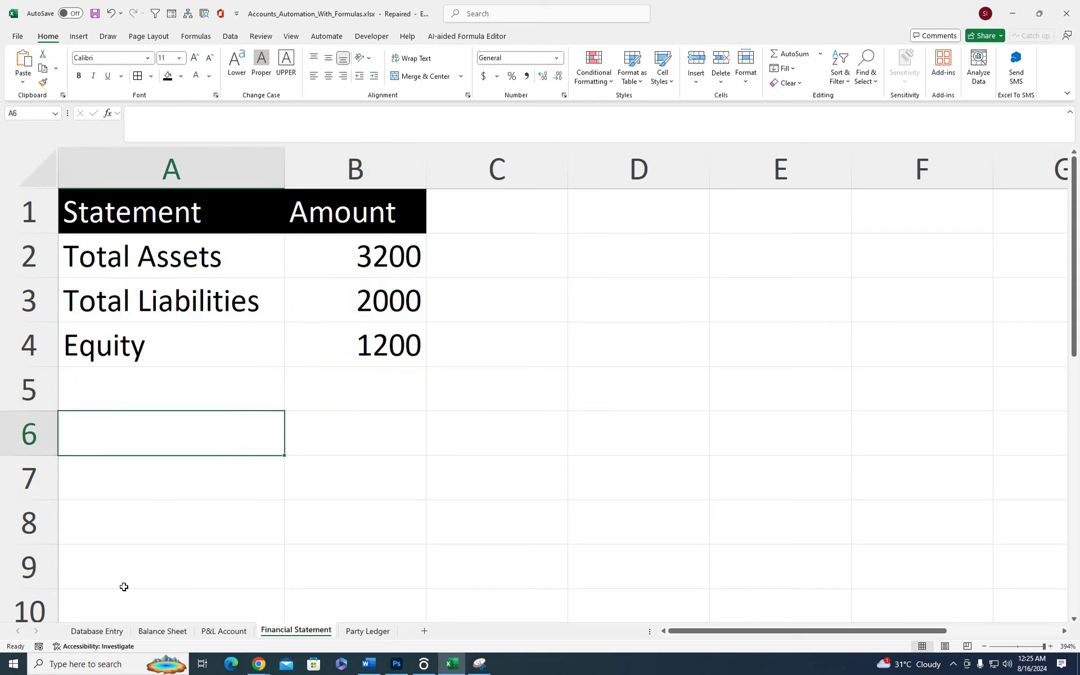
- Review the party names on Database Entry, then insert a new blank Sheet1
click(105, 634)
click(414, 233)
click(413, 246)
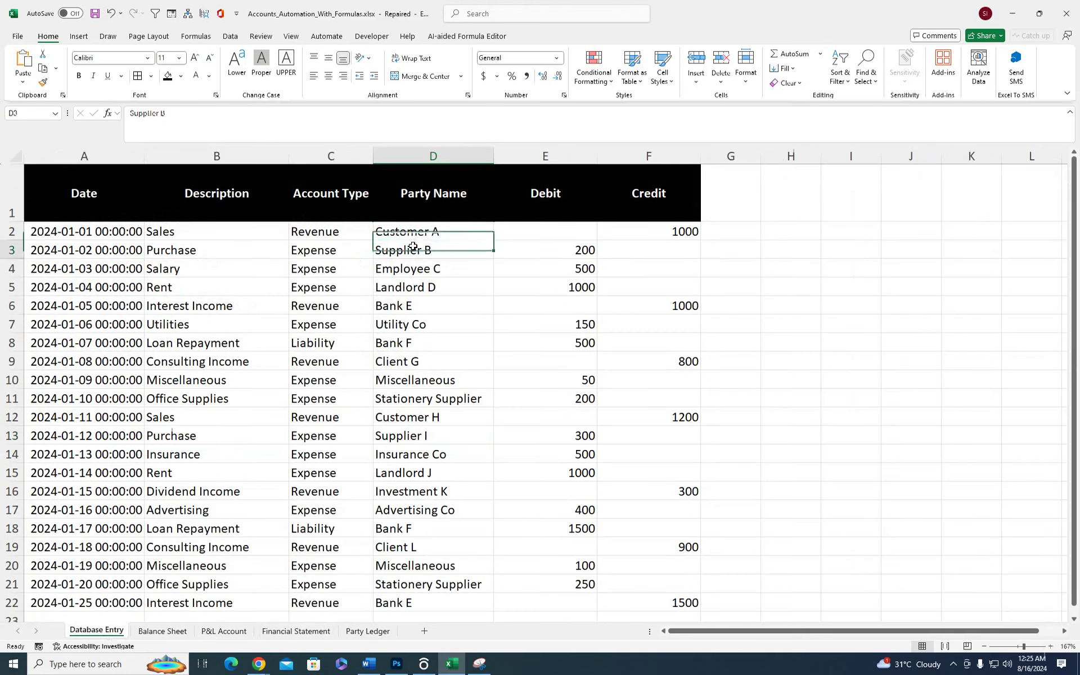
click(413, 306)
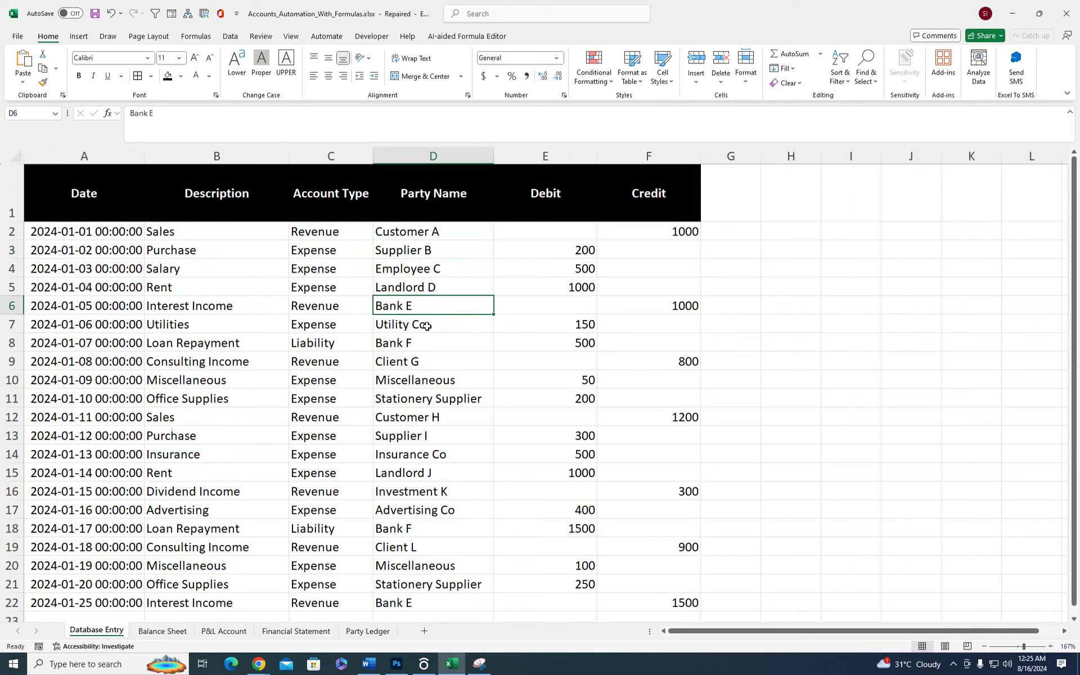
click(416, 250)
click(425, 398)
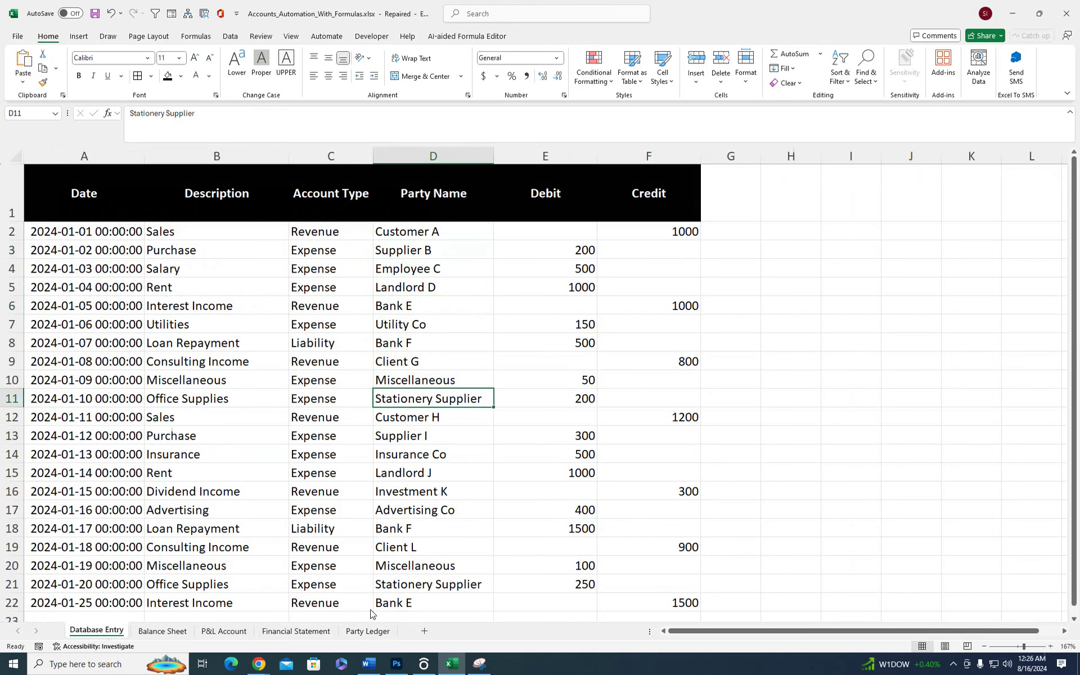
click(424, 631)
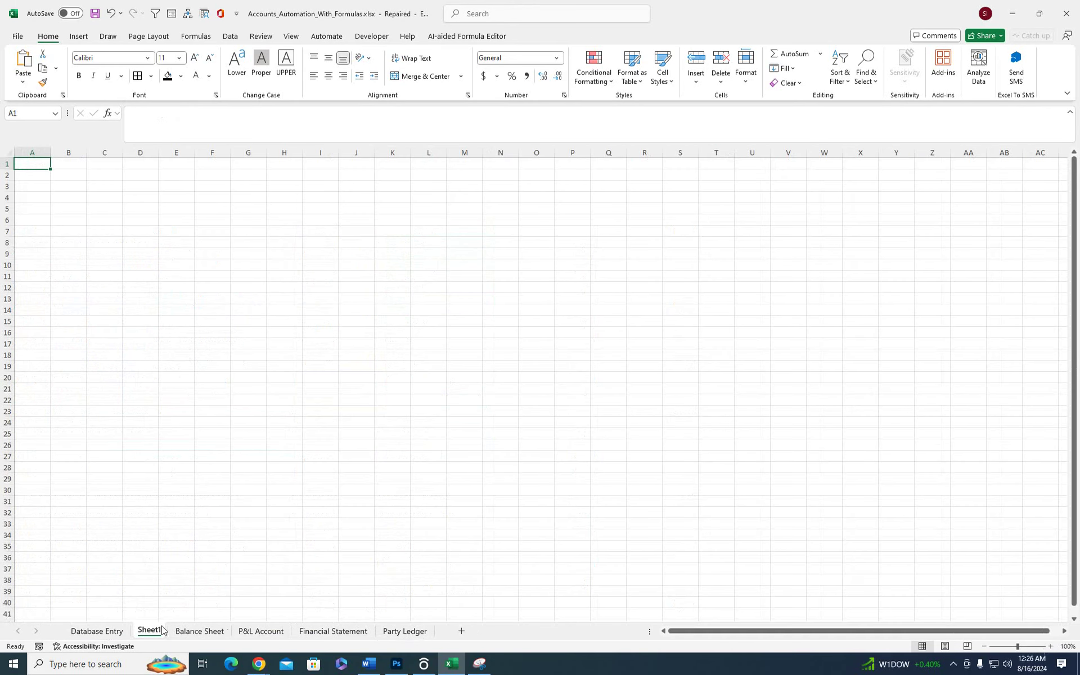
- Move Sheet1 in front of Party Ledger and rename it 'Customer ledger'
drag(147, 634, 404, 635)
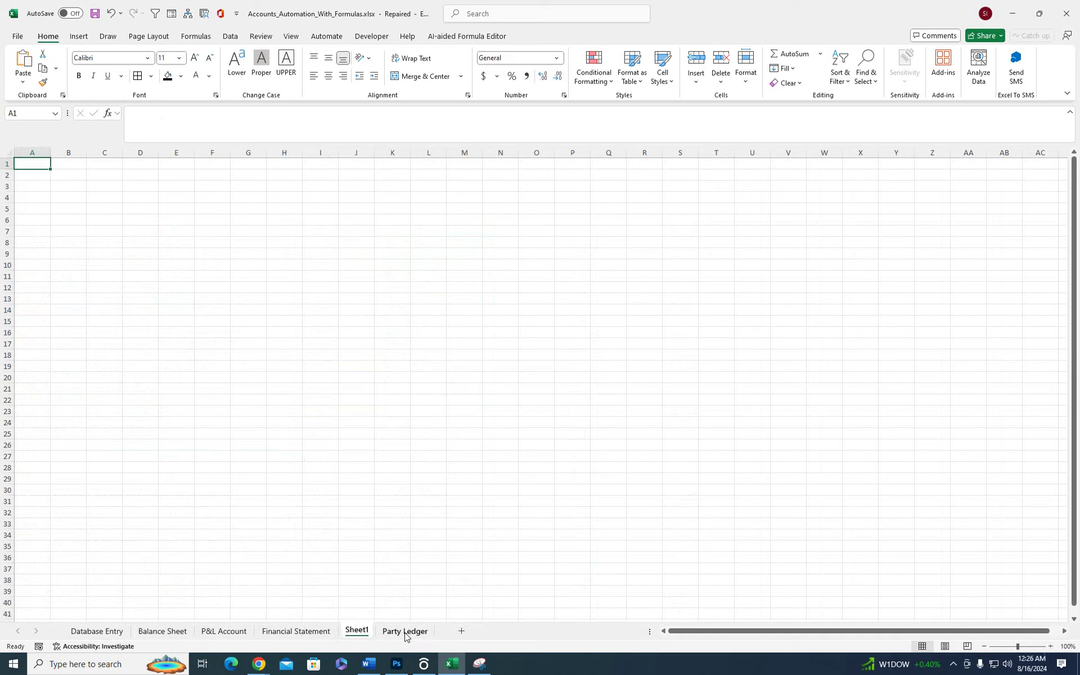
double_click(360, 631)
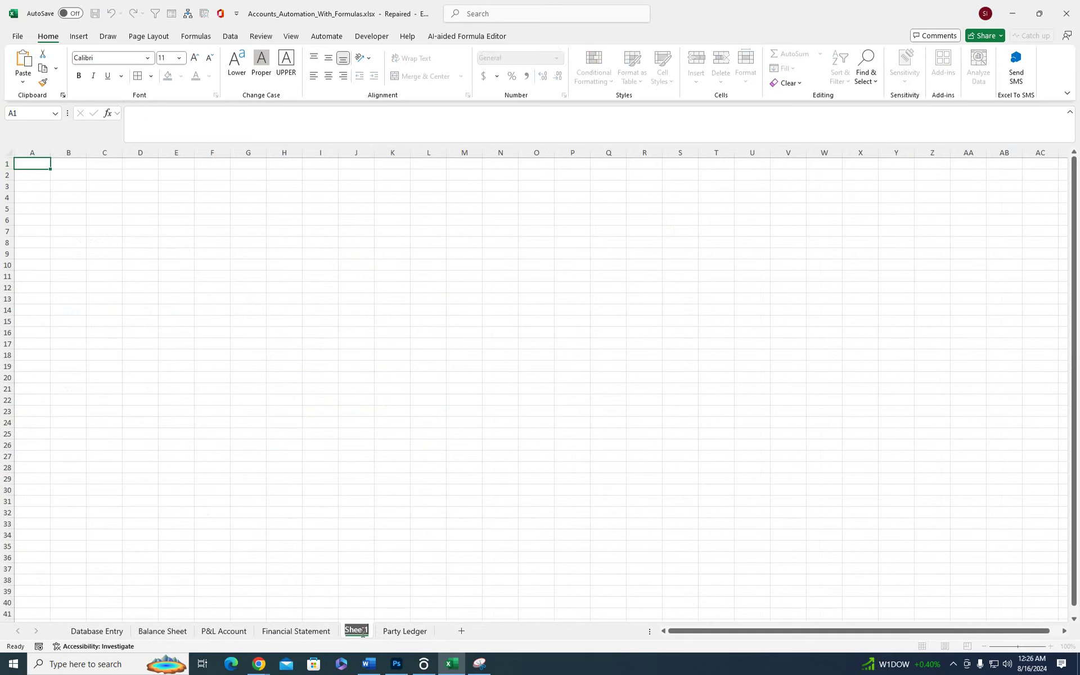
text(Cu)
text(stomer)
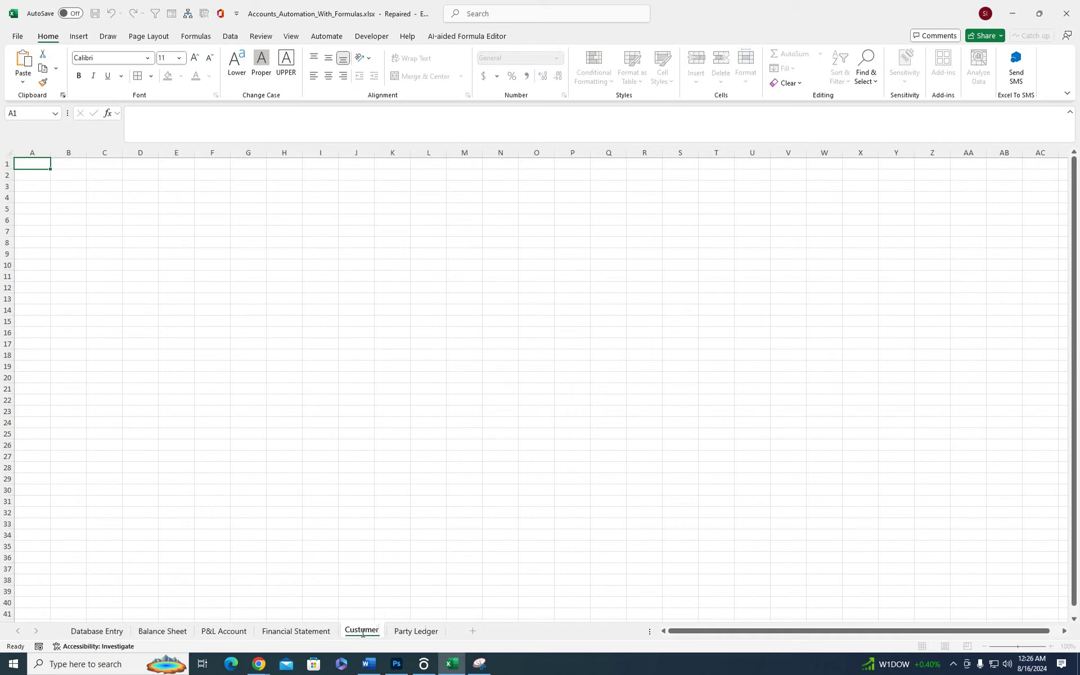
text( ledger)
click(406, 590)
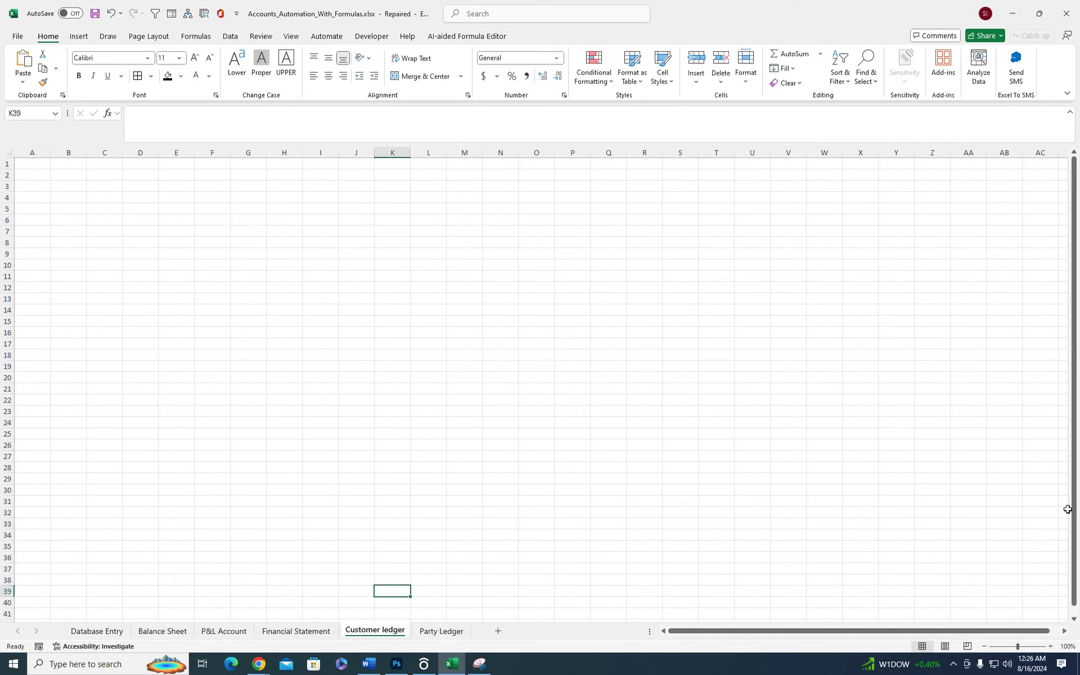
click(1020, 646)
click(44, 196)
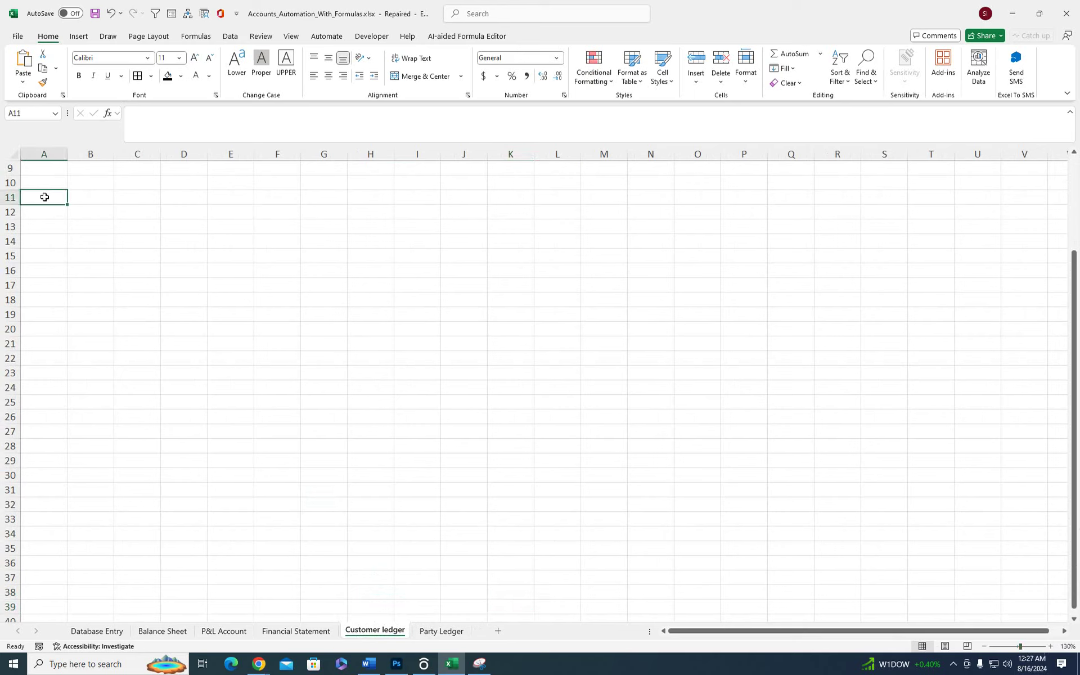
- Type the headings Date, Description, Debit, Credit and Balance across A11:E11
text(Date)
key(Tab)
text(De)
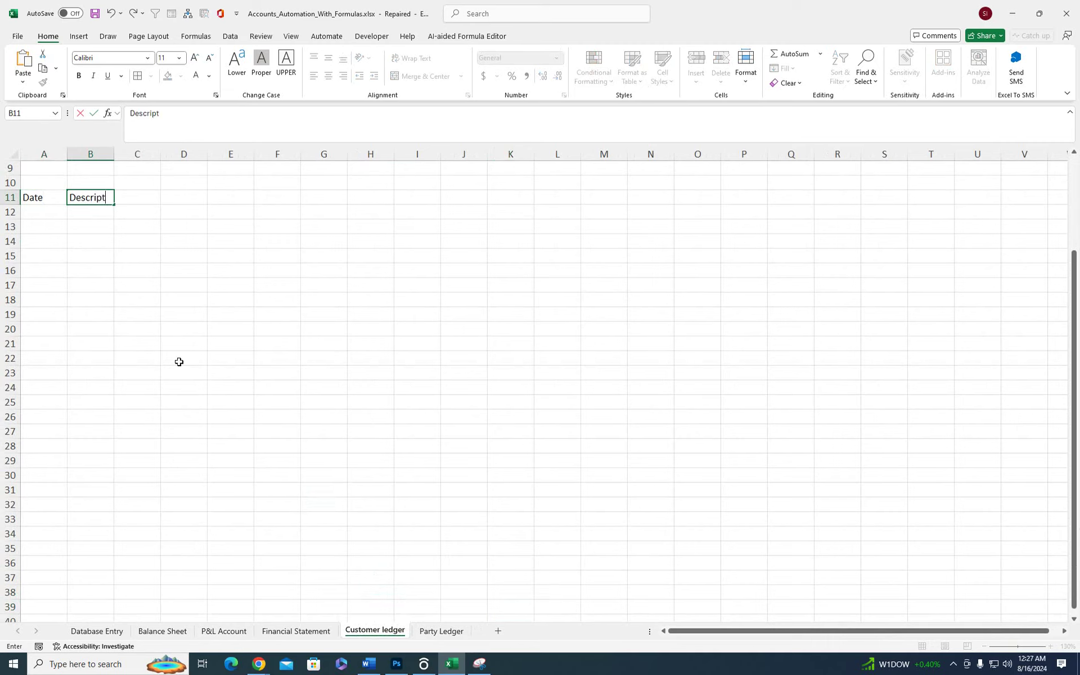
key(Tab)
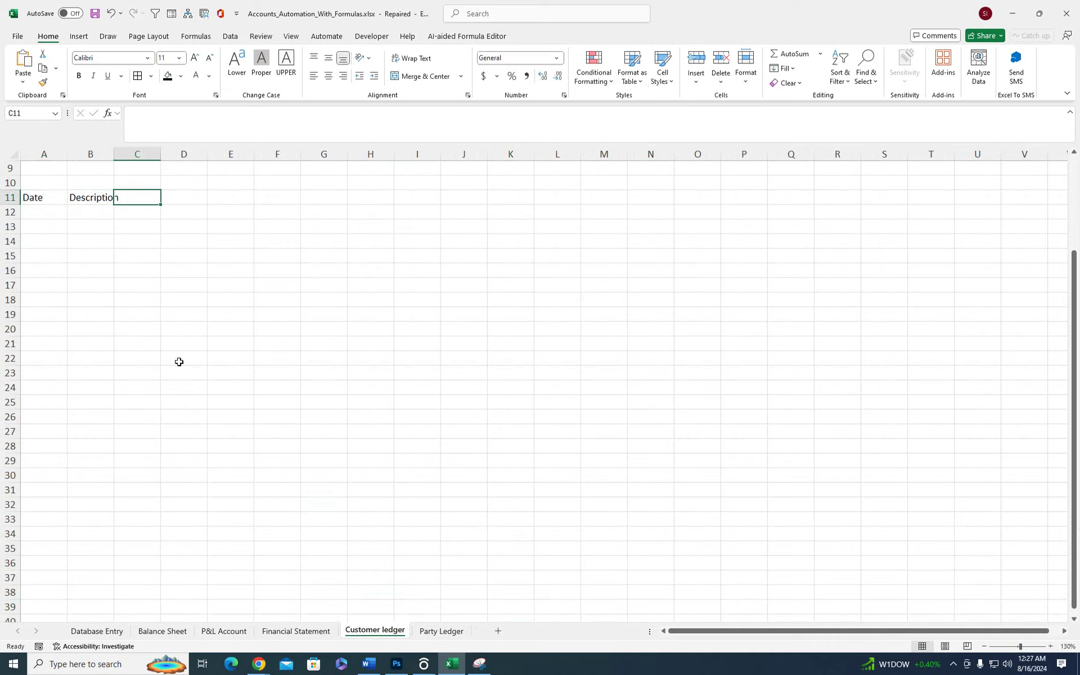
text(Debit)
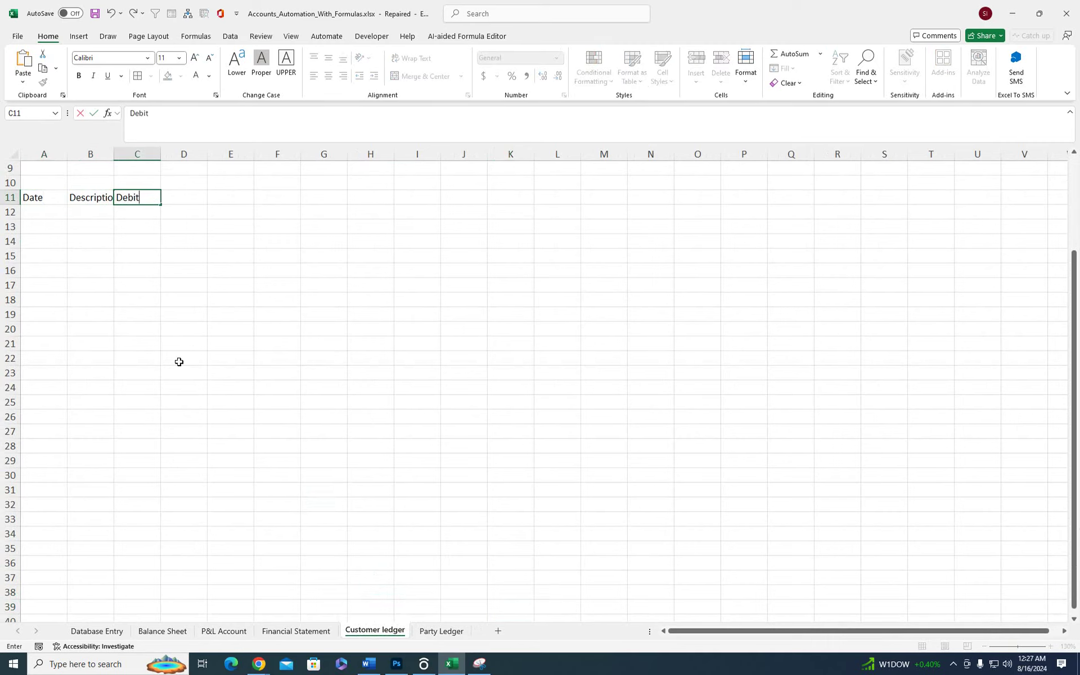
key(Tab)
text(C)
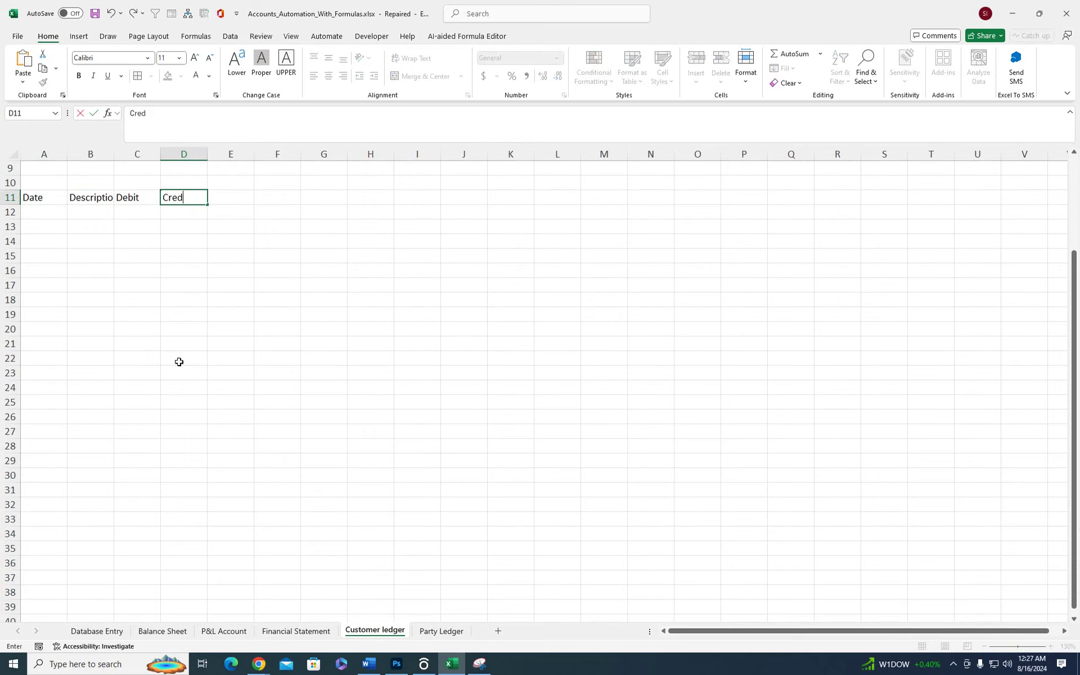
key(Tab)
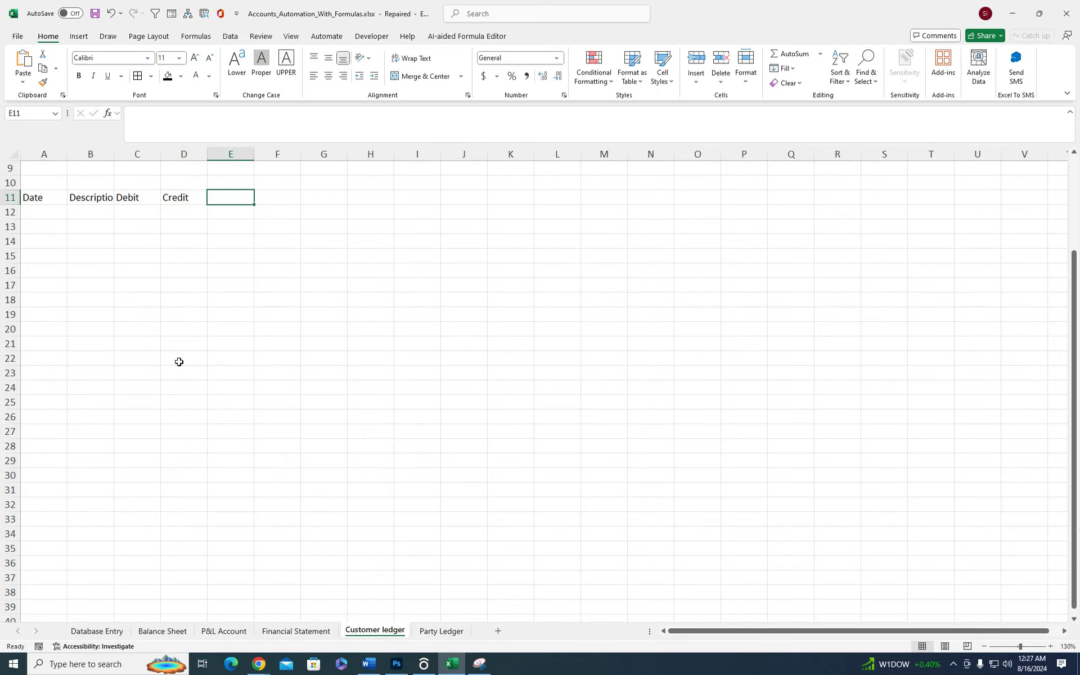
text(Balance)
key(Tab)
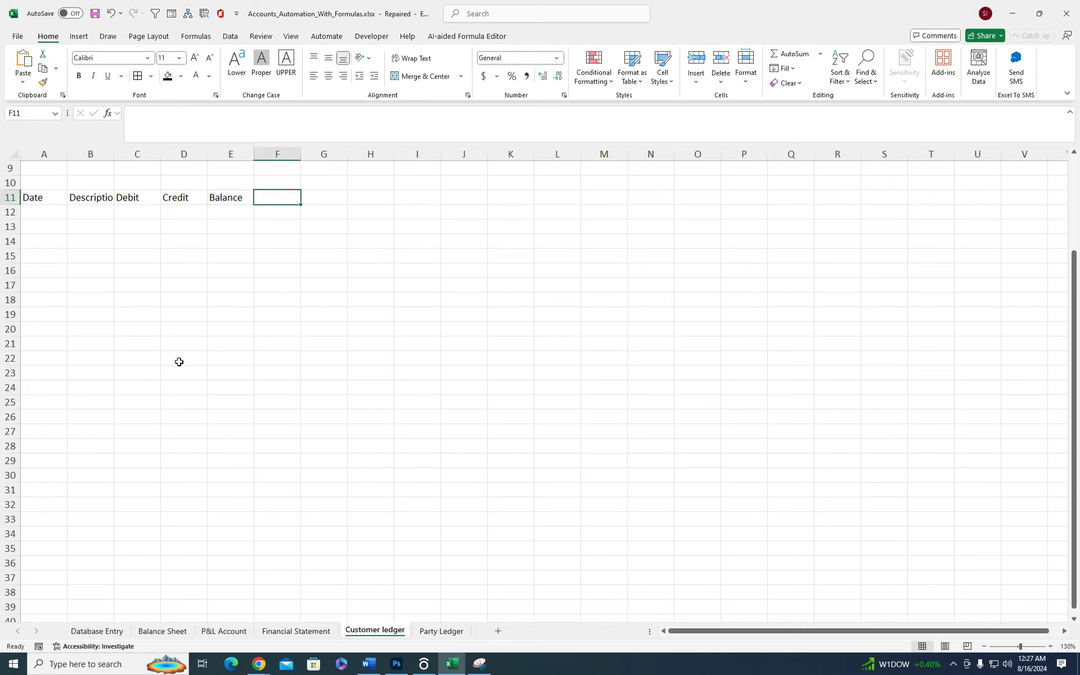
- Delete the empty rows 3–10 so the headings move up to row 3
click(1030, 650)
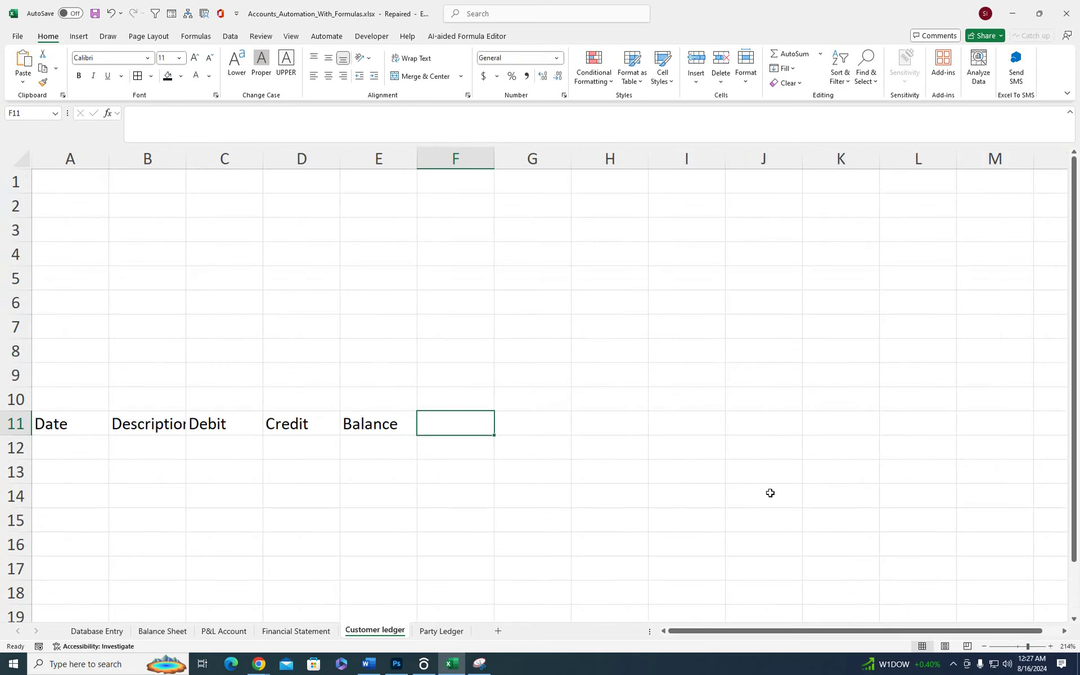
click(598, 446)
drag(93, 399, 70, 329)
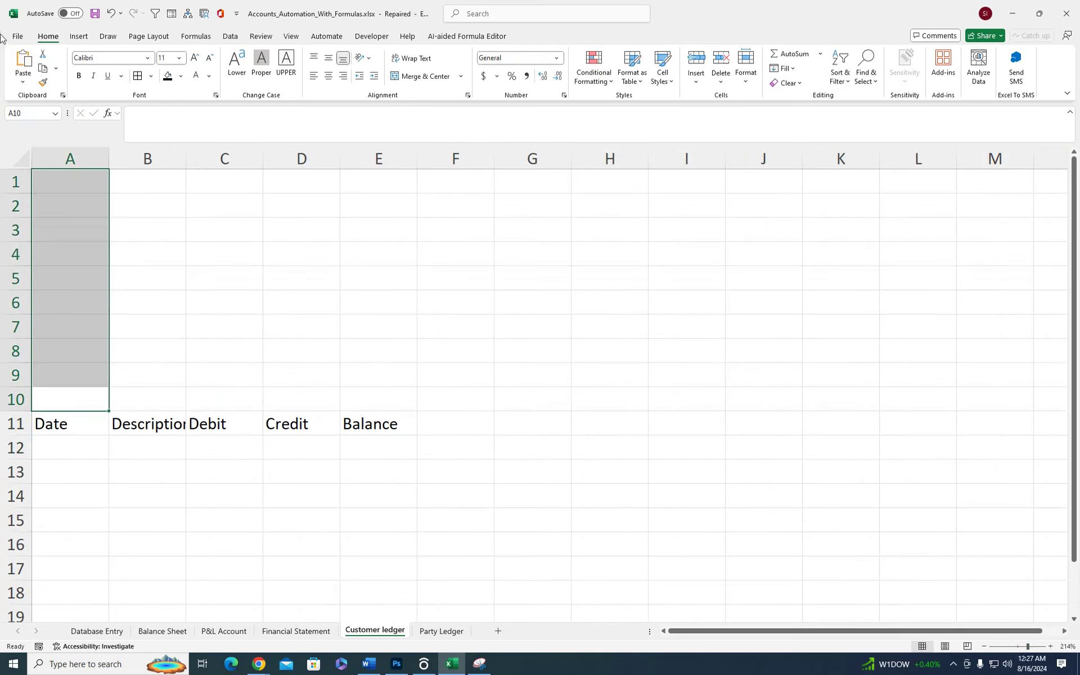
drag(15, 229, 47, 412)
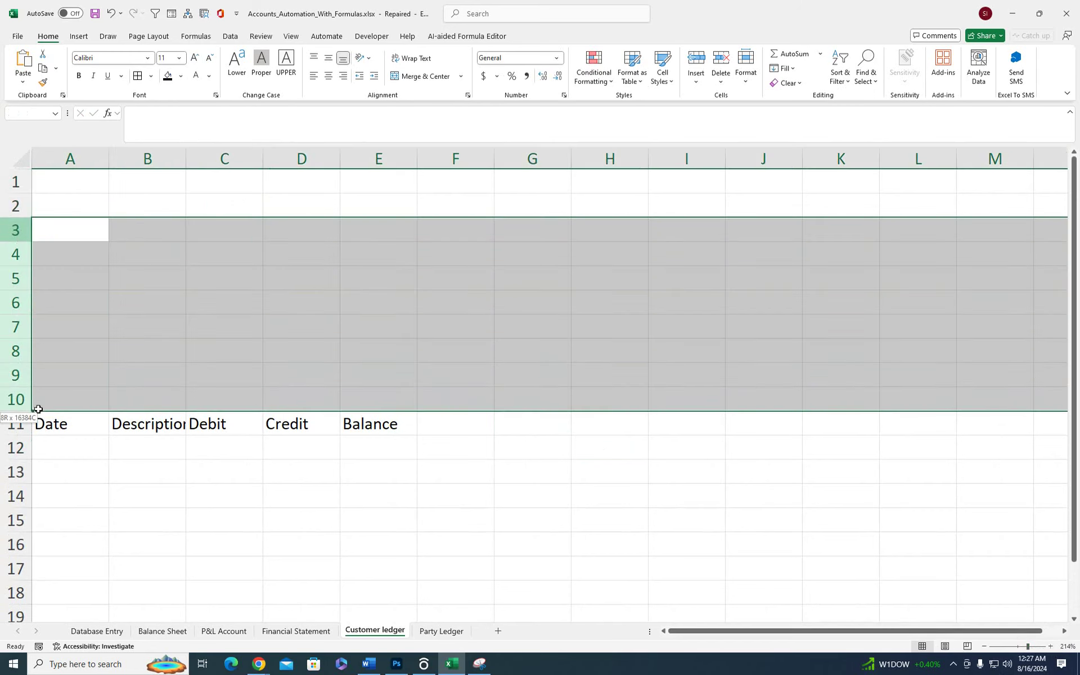
key(ctrl+minus)
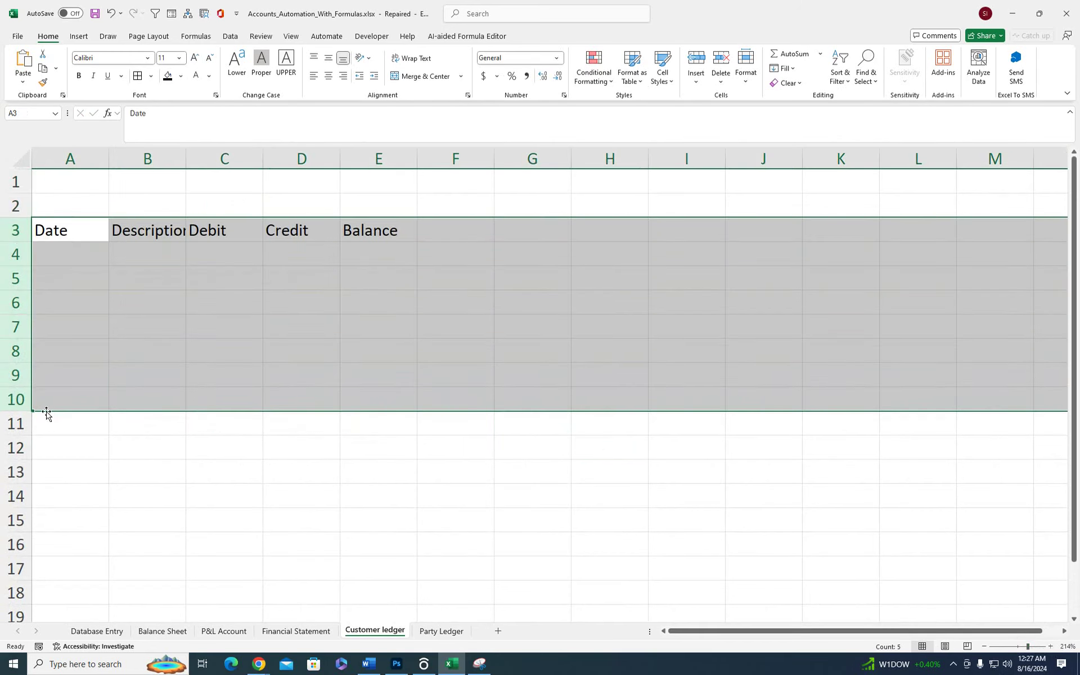
- Widen columns A to E and make the heading row taller
drag(188, 167, 293, 169)
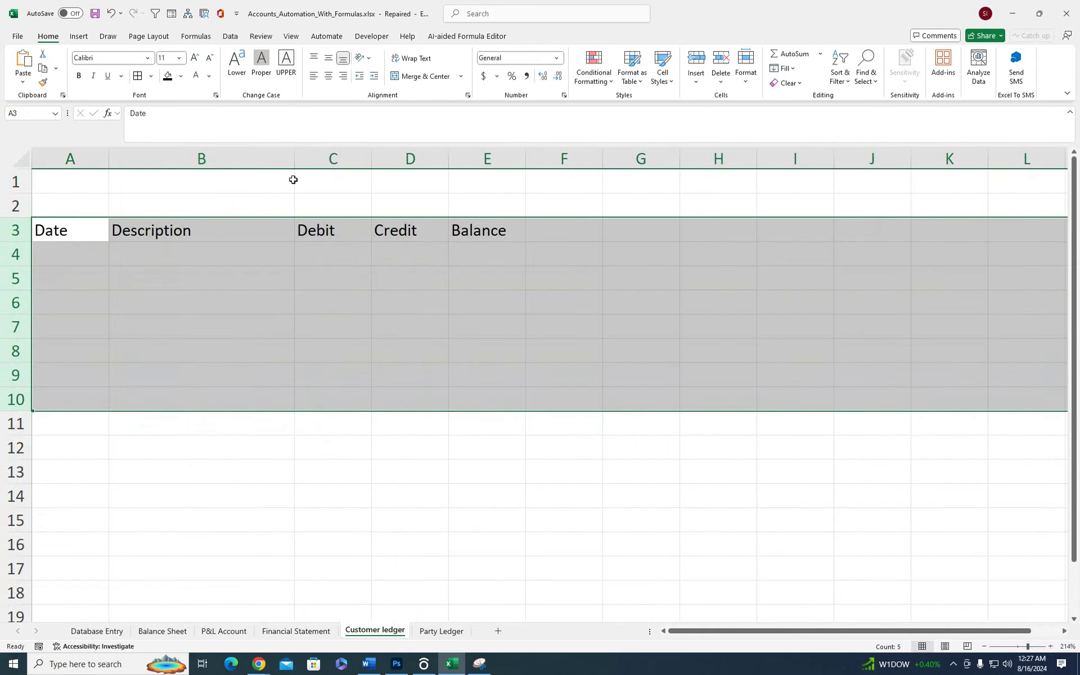
click(365, 159)
drag(389, 164, 471, 159)
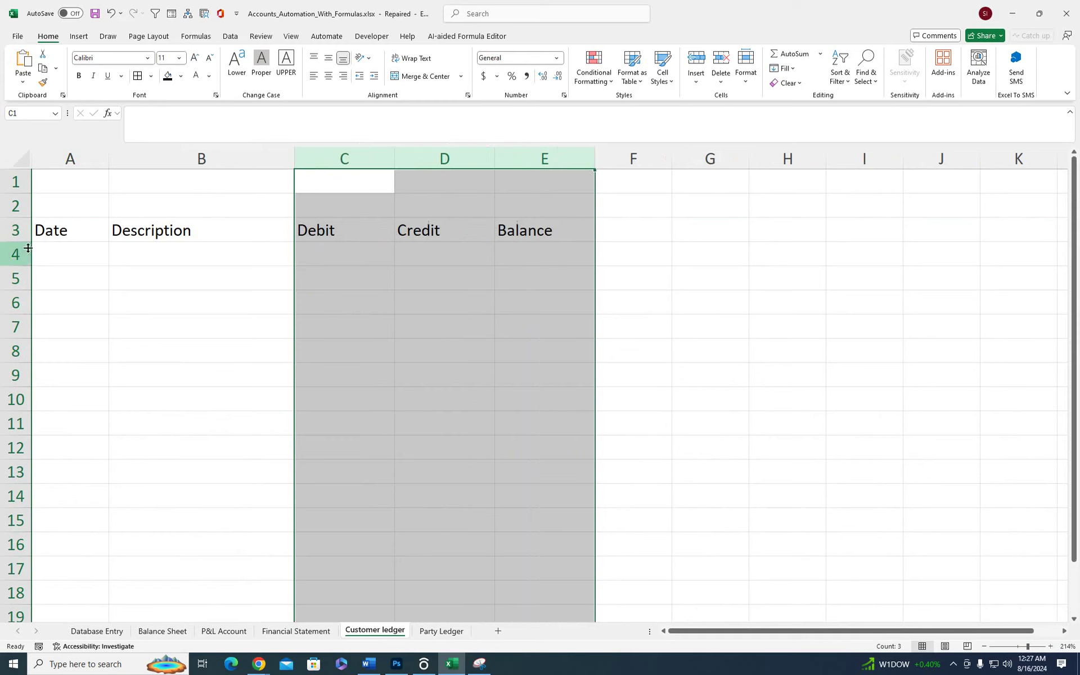
drag(109, 158, 155, 158)
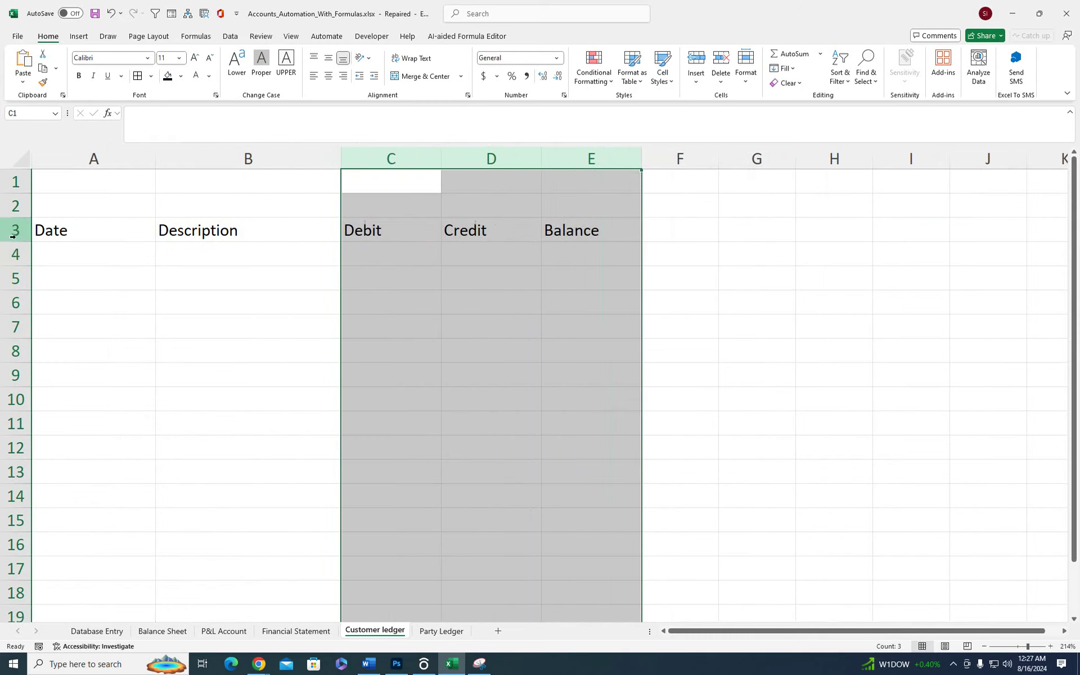
drag(15, 242, 16, 262)
- Make the A3:E3 headings bold, centred horizontally and vertically, with a light grey fill
drag(95, 249, 551, 236)
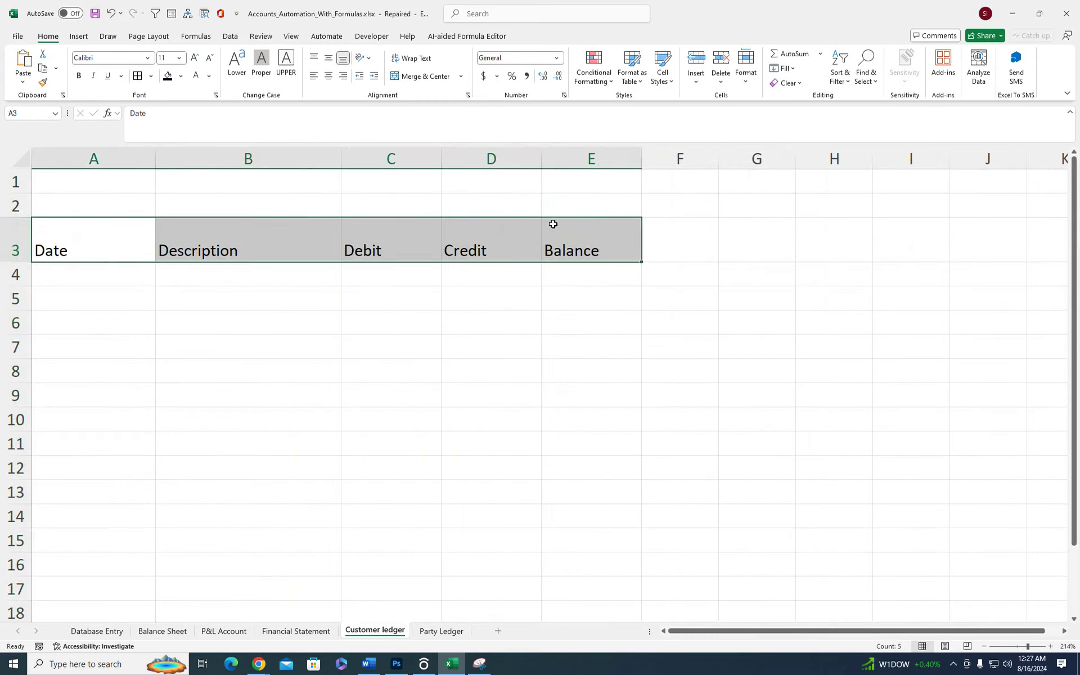
click(328, 76)
click(328, 58)
click(79, 75)
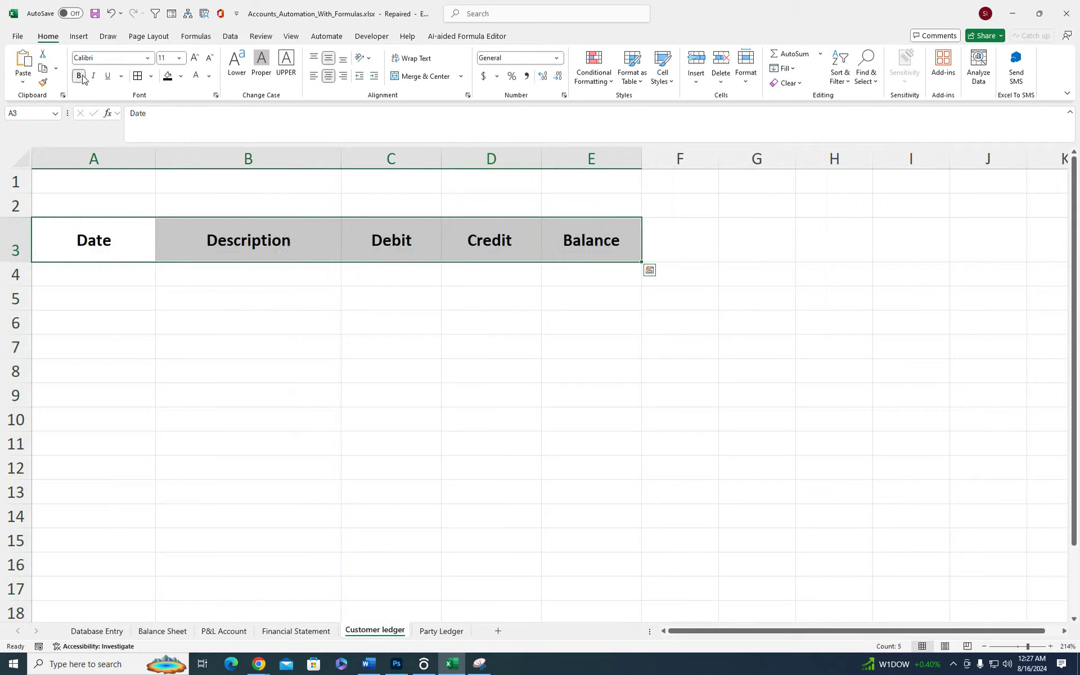
click(104, 203)
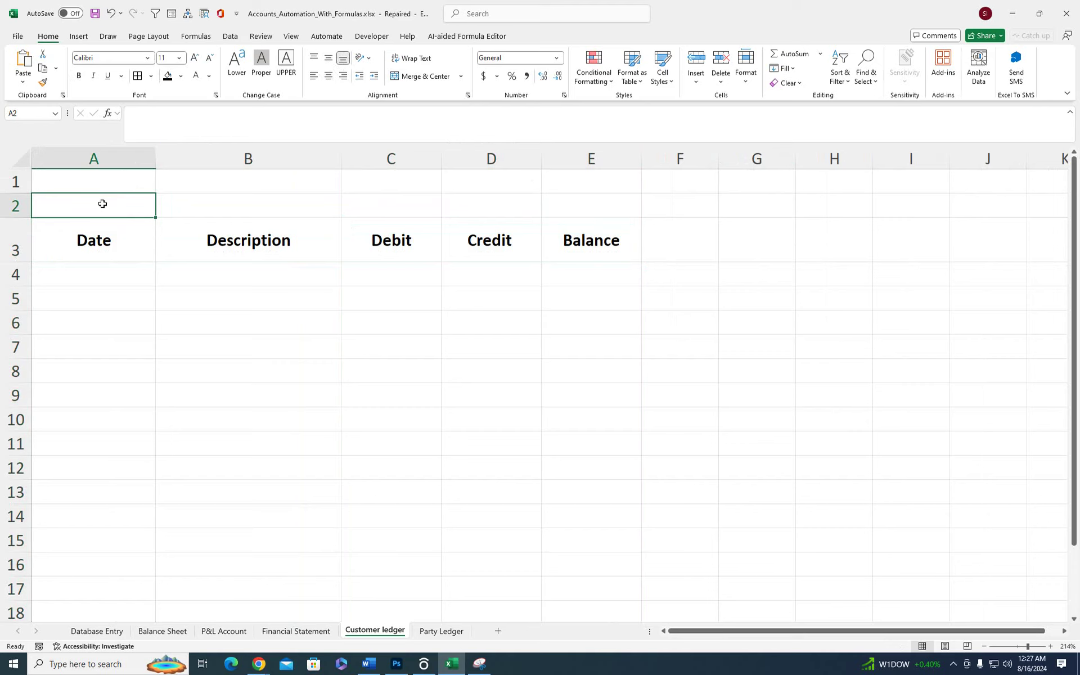
drag(107, 248, 544, 230)
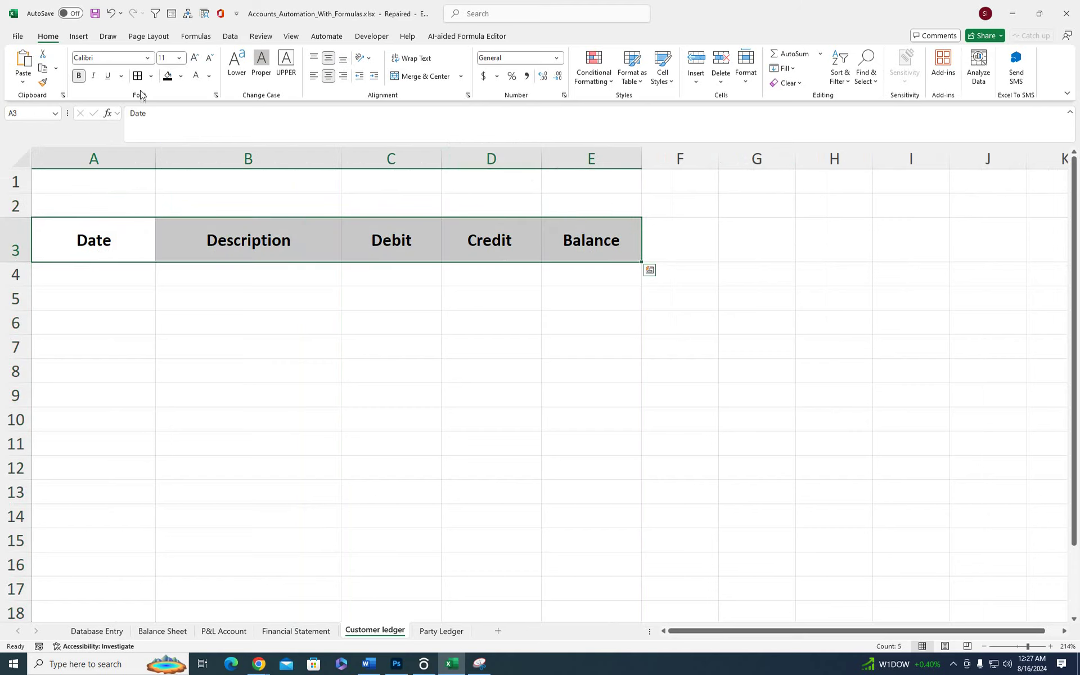
click(180, 75)
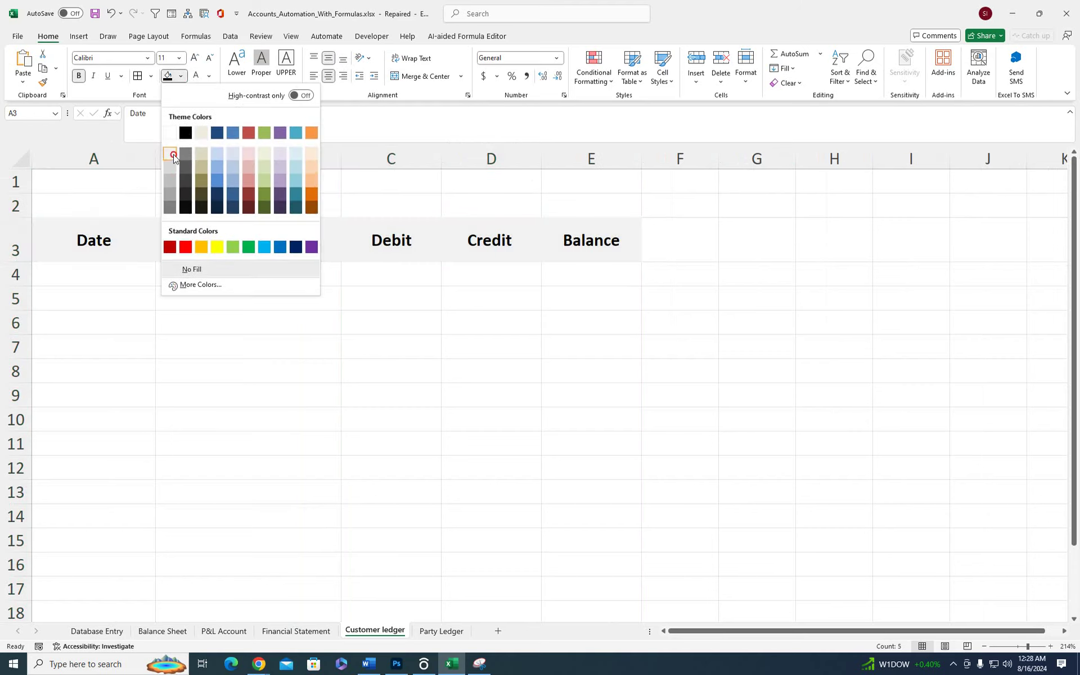
click(173, 161)
click(83, 271)
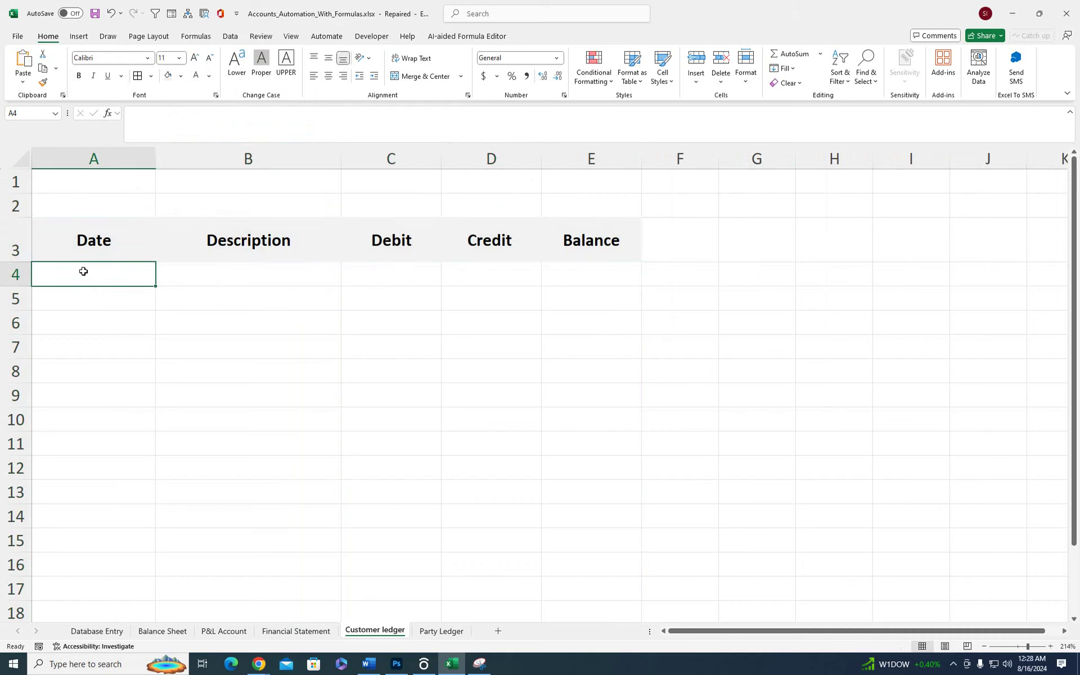
- Add the labels 'Ledger OF' in A1, 'Contact' in A2 and 'Email:' in C2
click(125, 176)
text(Le)
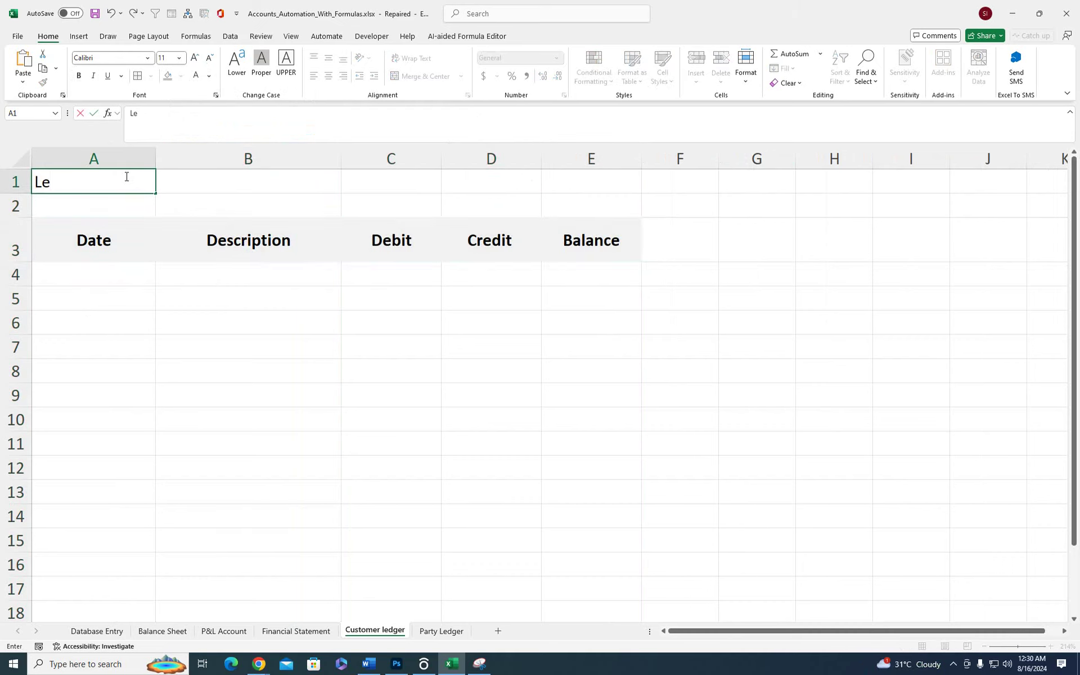
text(dger)
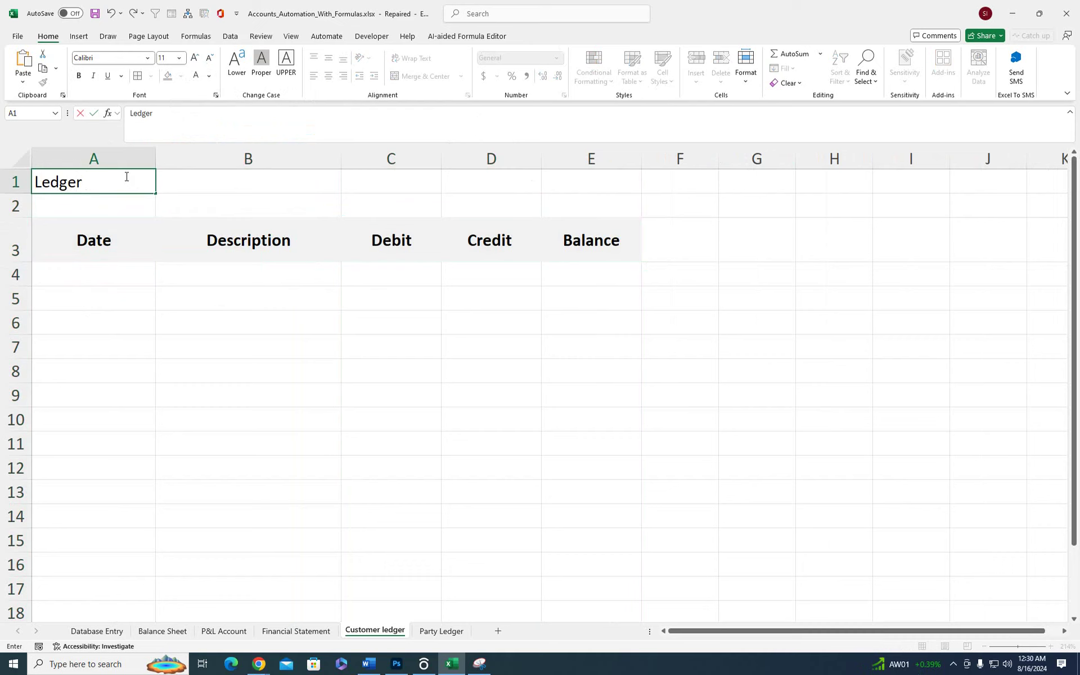
text( OF)
key(Return)
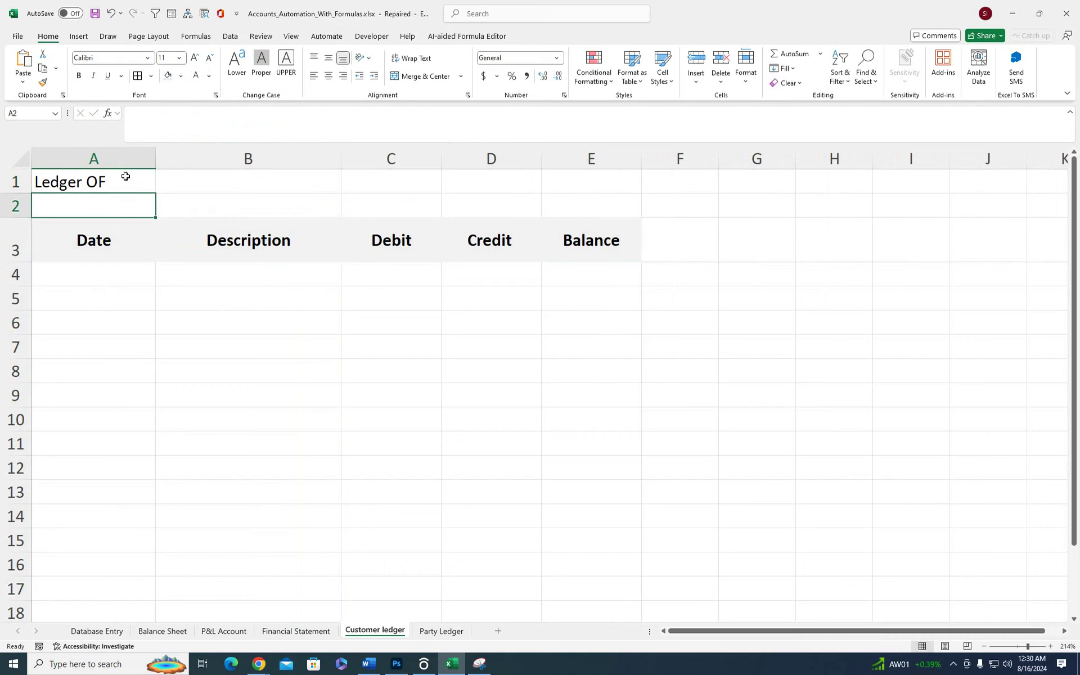
text(COnatact)
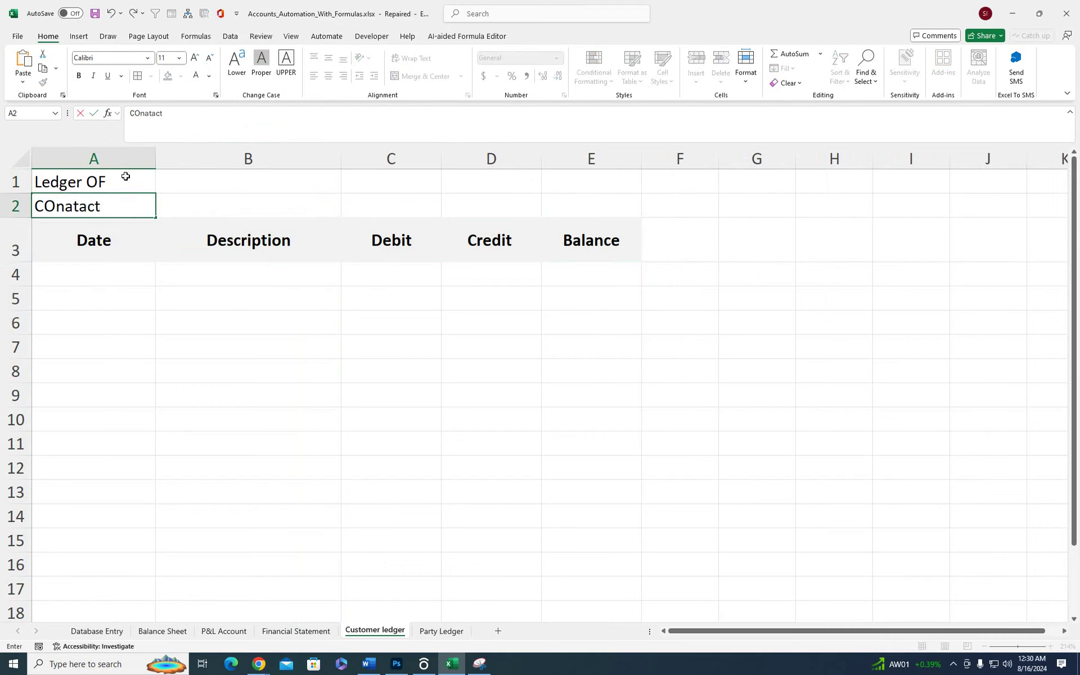
key(BackSpace)
key(BackSpace)
key(BackSpace)
key(BackSpace)
key(BackSpace)
key(BackSpace)
text(ct)
key(Tab)
key(Tab)
key(Tab)
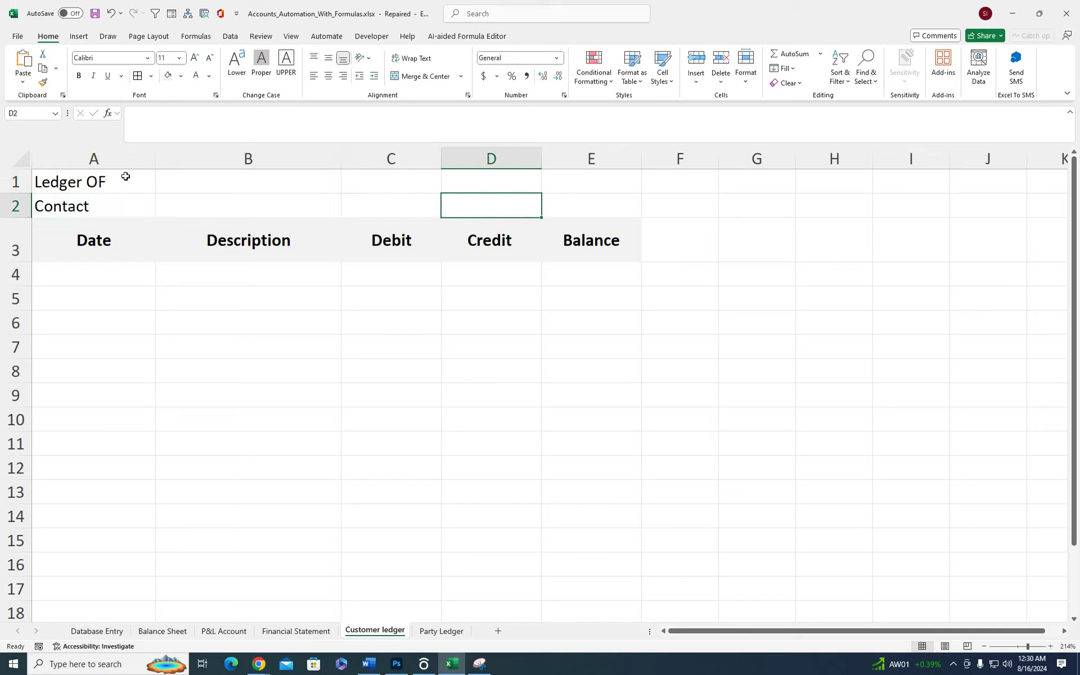
key(Left)
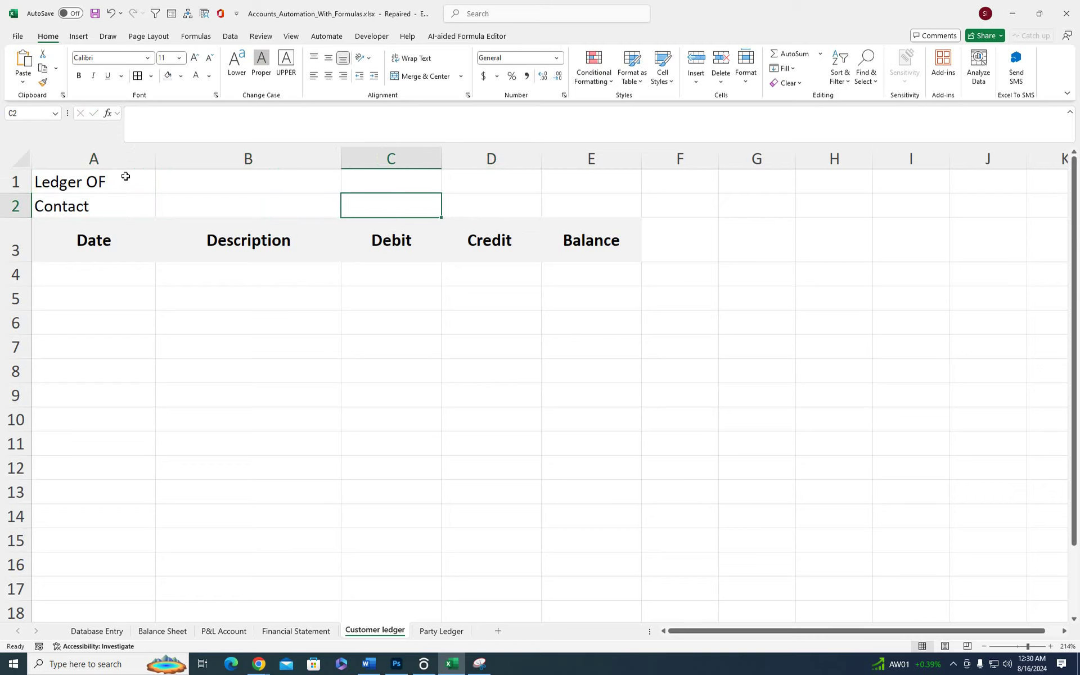
text(Email:)
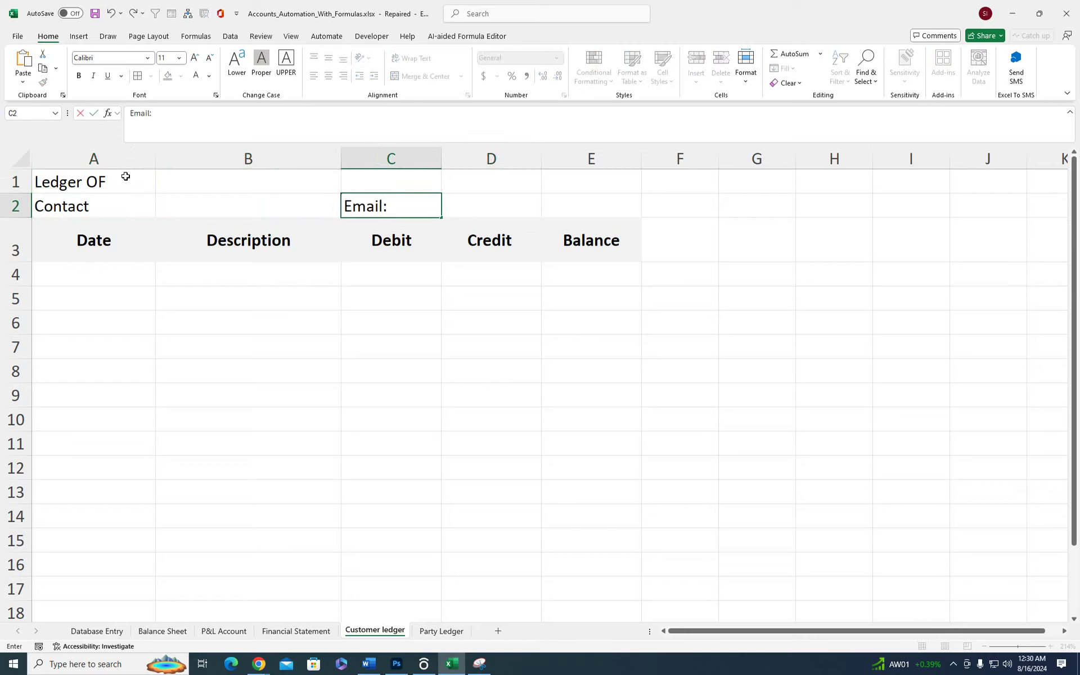
click(321, 344)
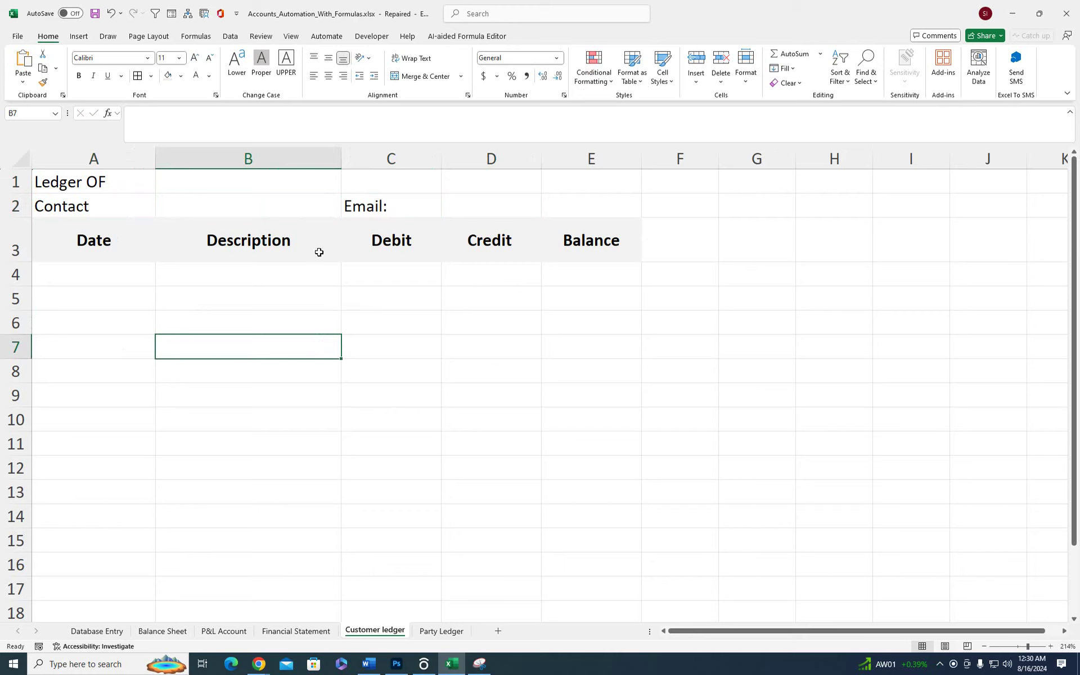
click(505, 237)
- Insert a blank column before Balance and head it 'Dr/Cr' in E3
right_click(579, 159)
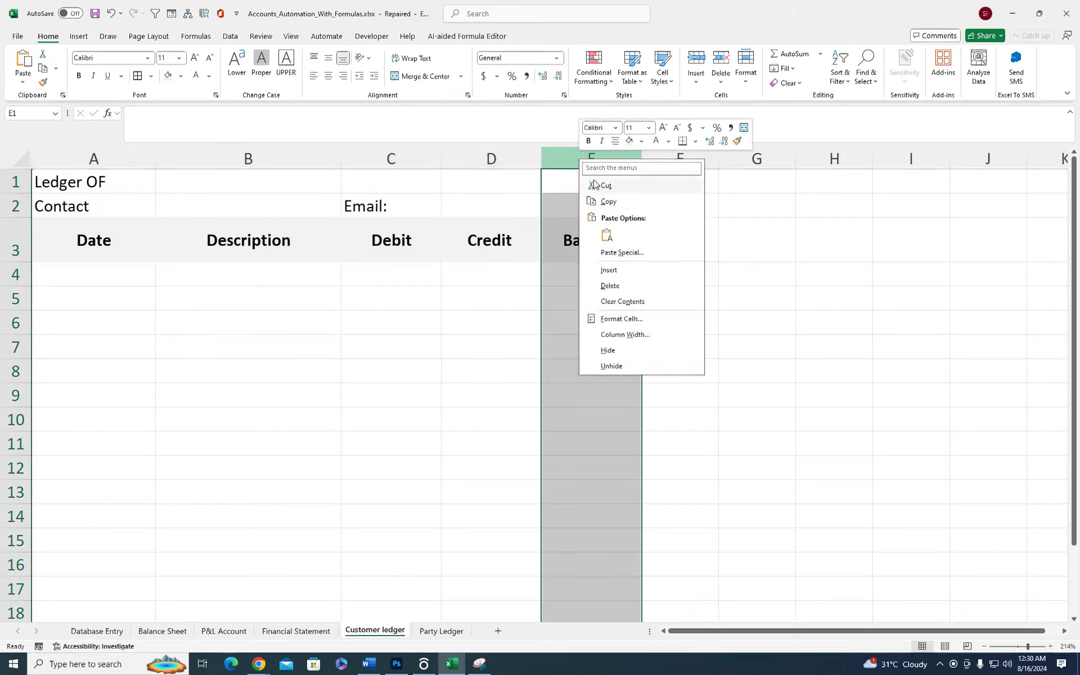
click(609, 270)
click(575, 243)
text(Dr)
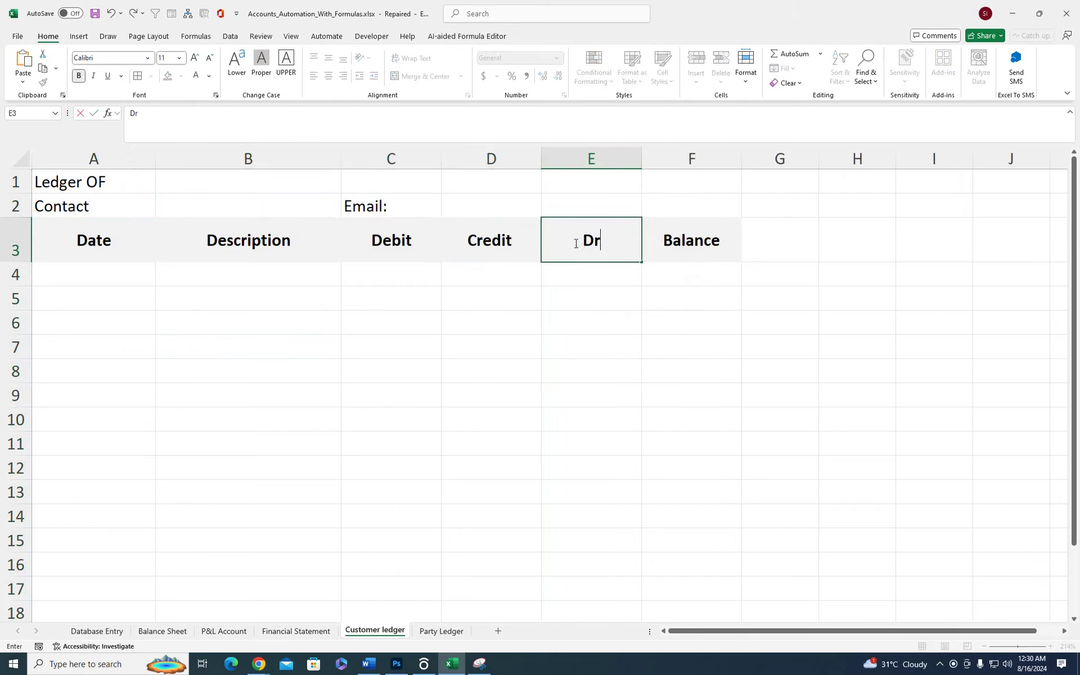
text(/Cr)
click(248, 181)
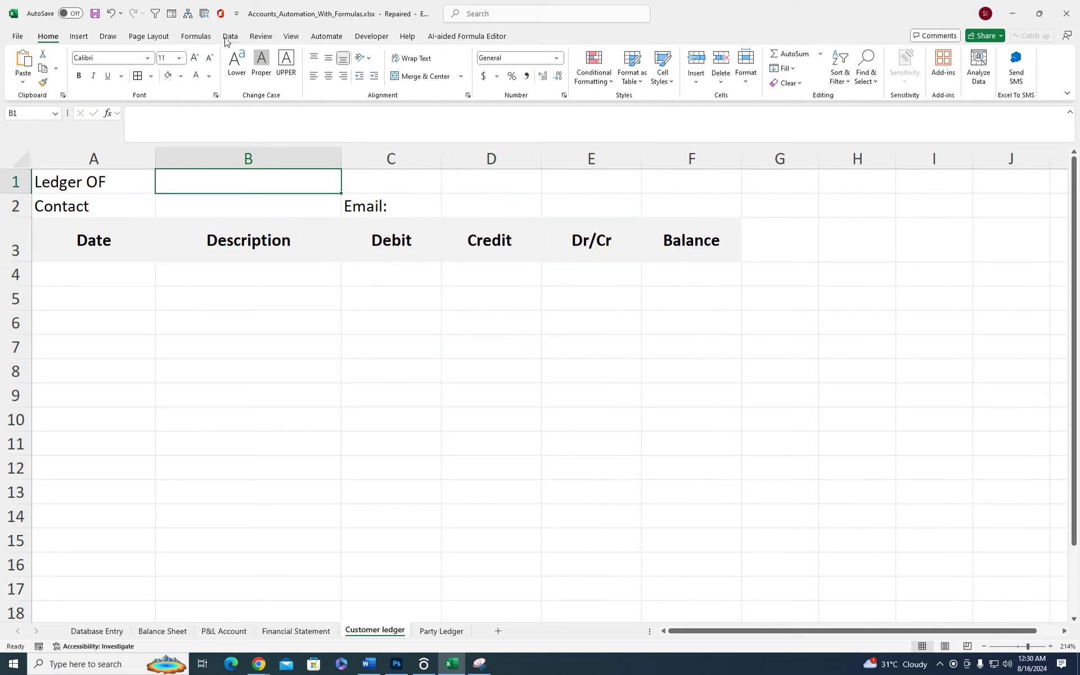
- Give B1 a List data validation sourced from Database Entry's Party Name cells D2:D22
click(230, 36)
click(731, 83)
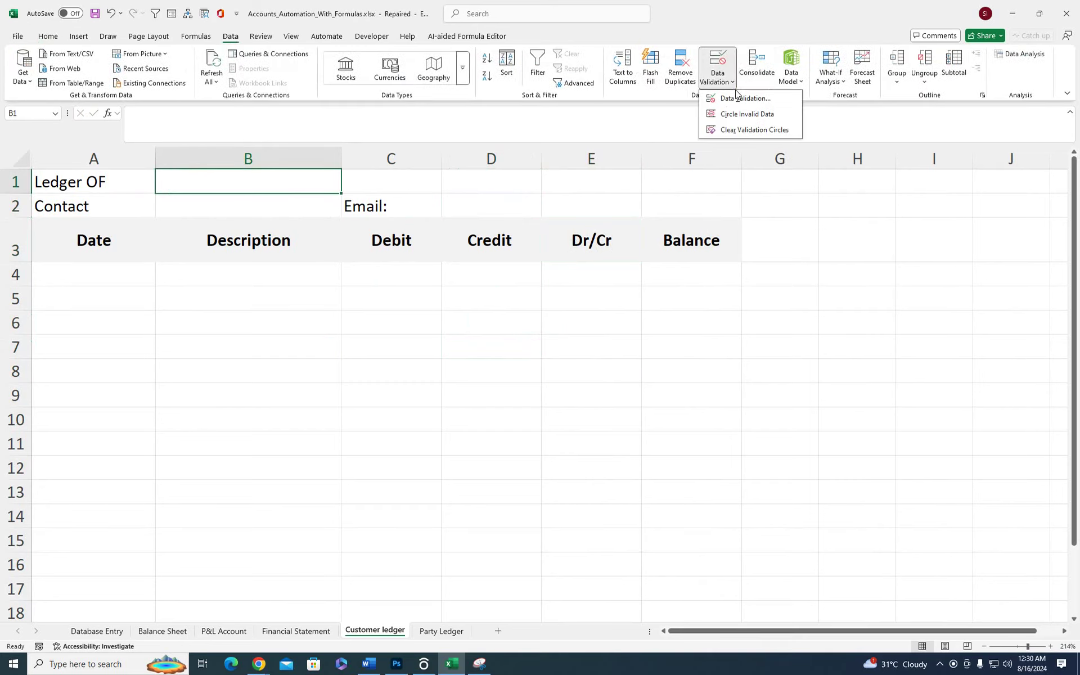
click(736, 99)
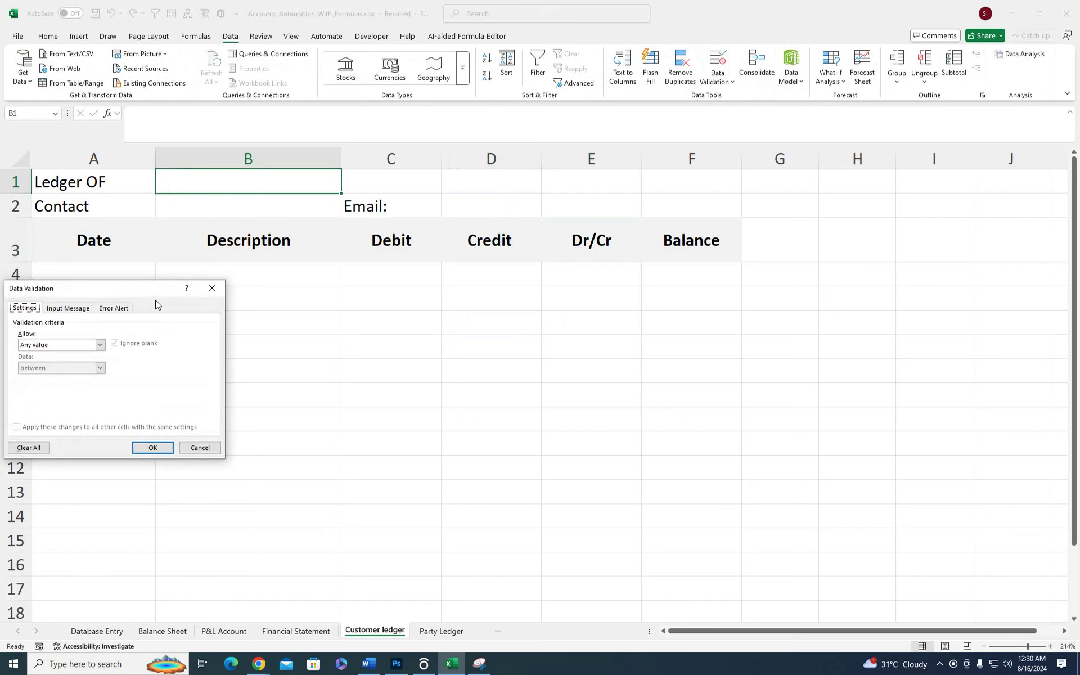
drag(156, 296, 526, 273)
click(455, 324)
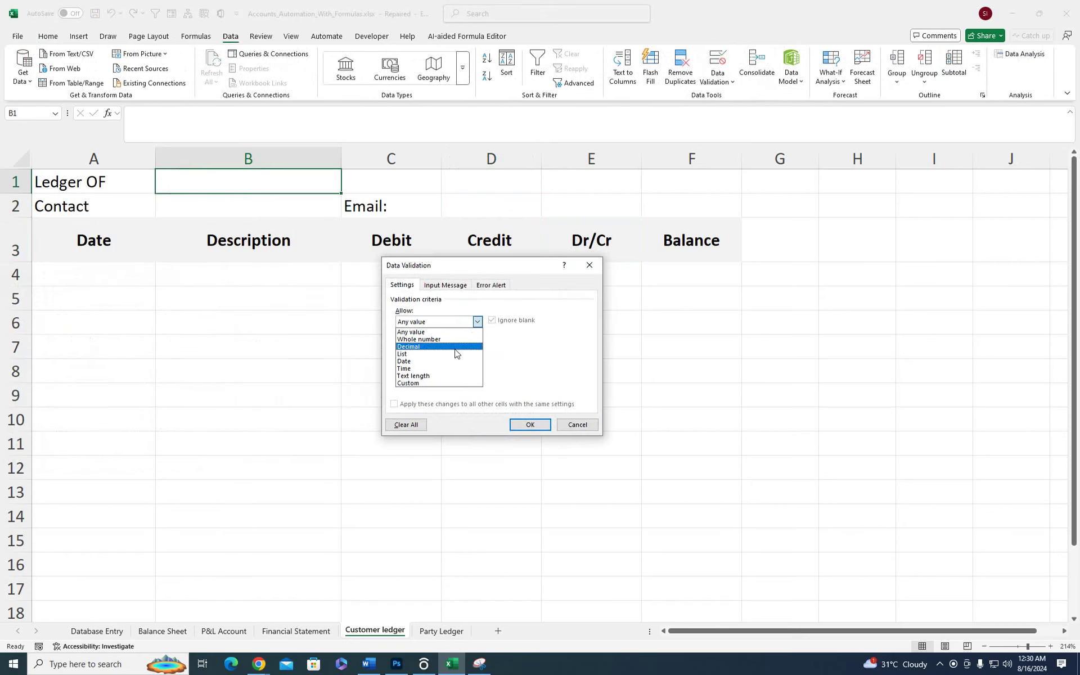
click(441, 353)
click(90, 630)
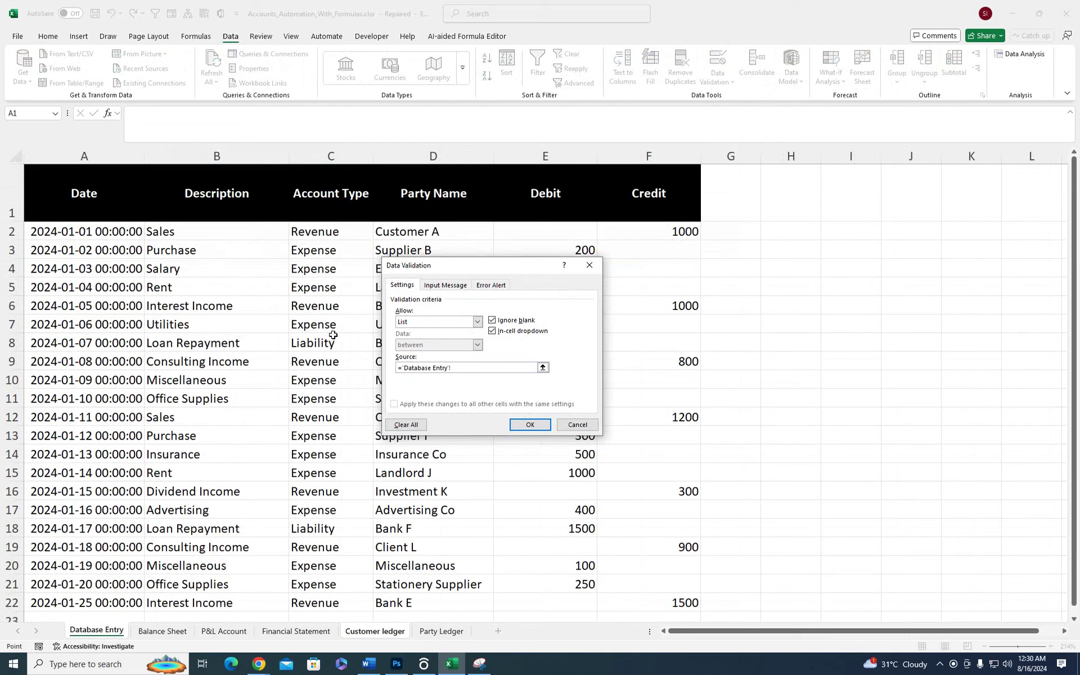
mouse_move(388, 233)
mouse_down()
mouse_move(388, 380)
mouse_move(439, 548)
mouse_up()
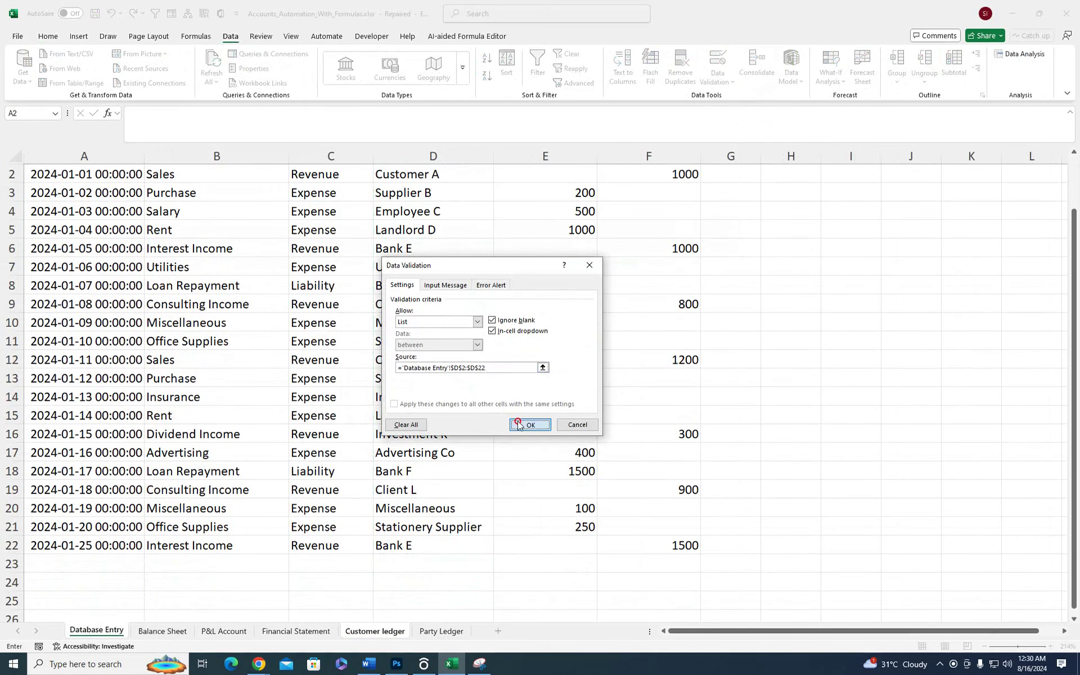
click(530, 423)
- Pick Supplier B from B1's dropdown and select the Ledger OF, Contact and Email labels
click(345, 187)
click(306, 208)
click(47, 36)
drag(93, 182, 94, 206)
ctrl+click(391, 206)
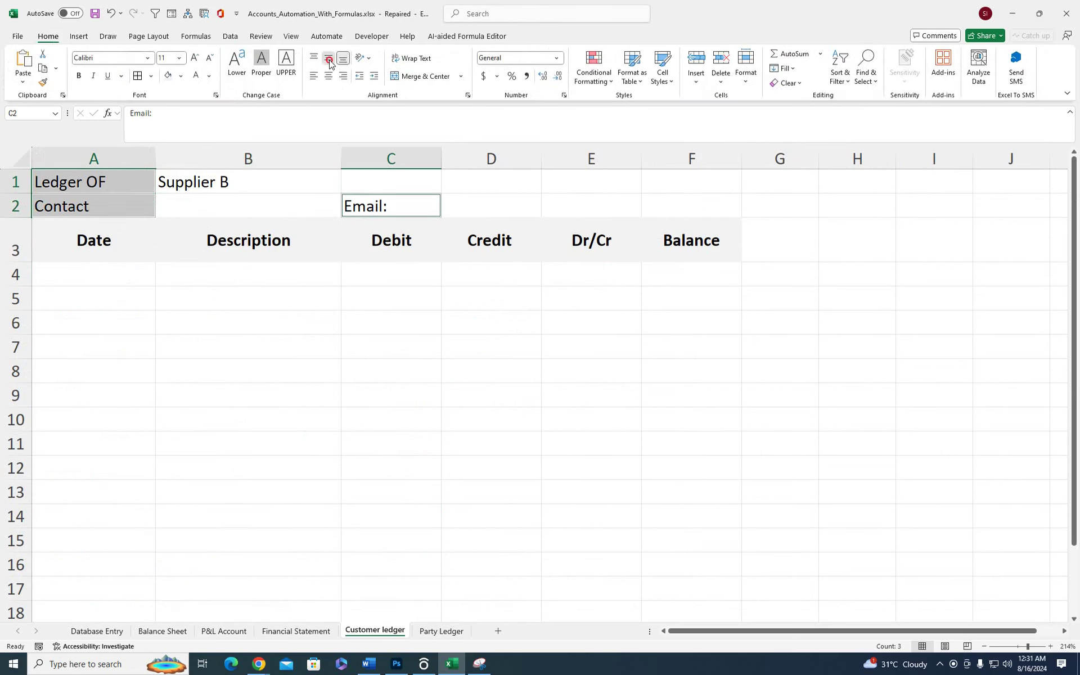
- Bold the Ledger OF, Contact and Email labels
click(78, 75)
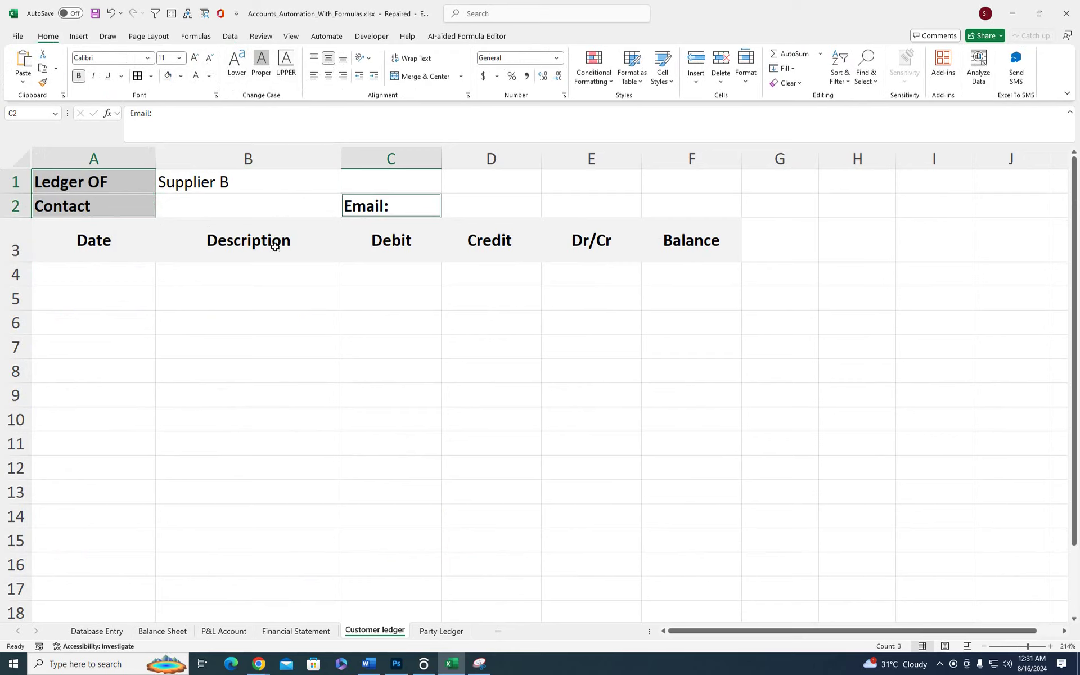
click(242, 181)
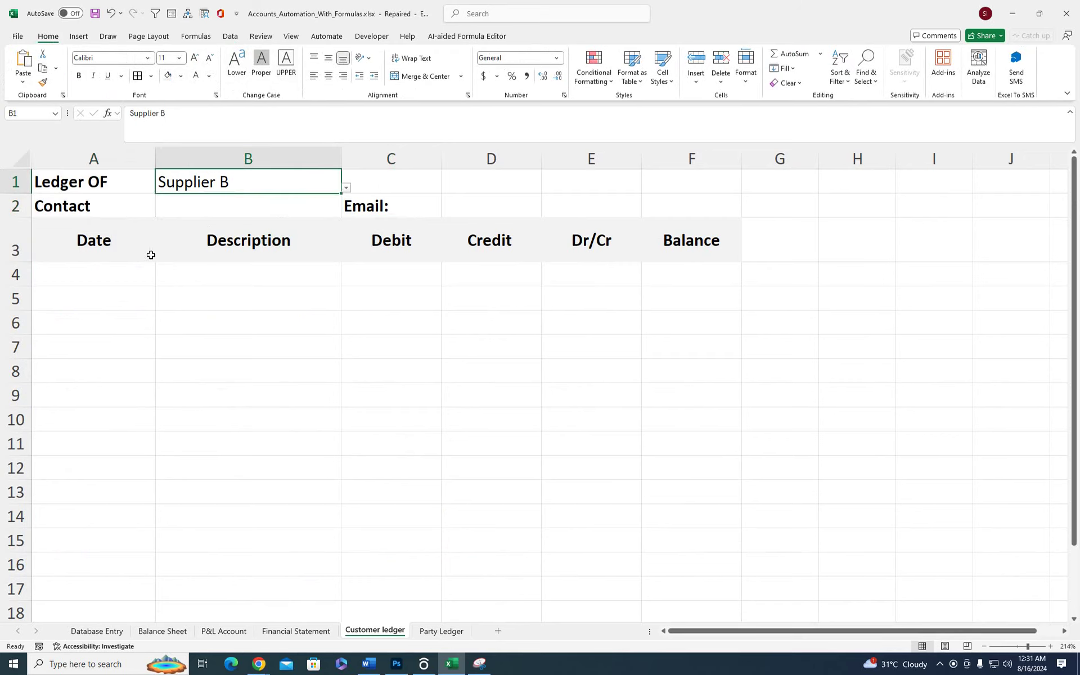
click(133, 280)
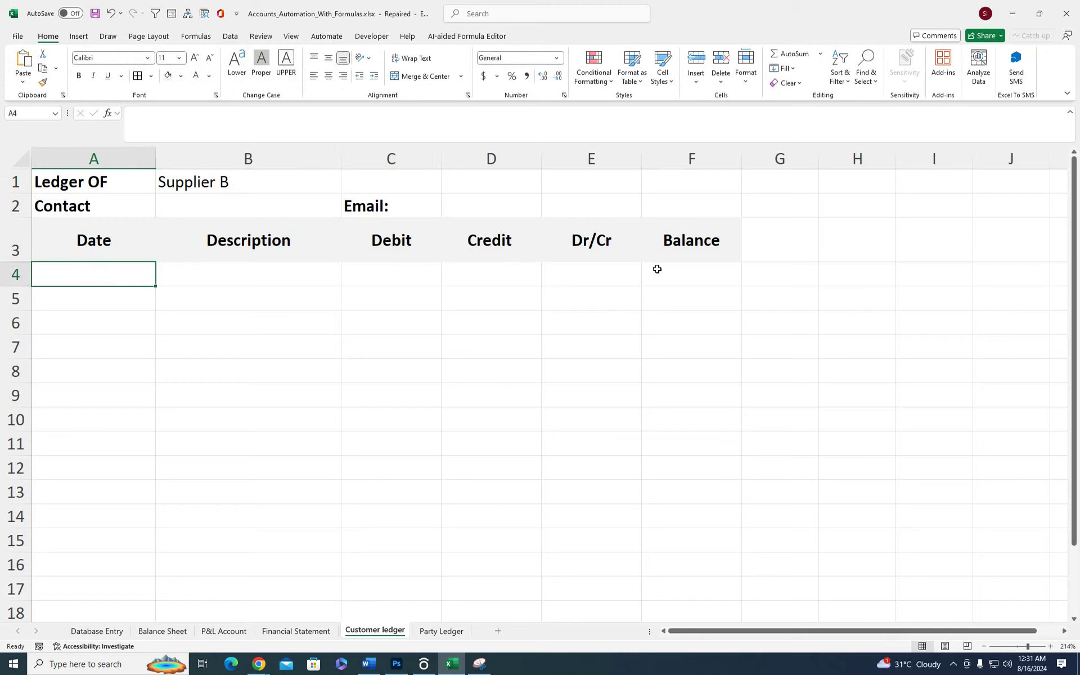
- Swap the headings so Balance sits in E3 and Dr/Cr in F3
click(631, 270)
click(677, 240)
click(587, 251)
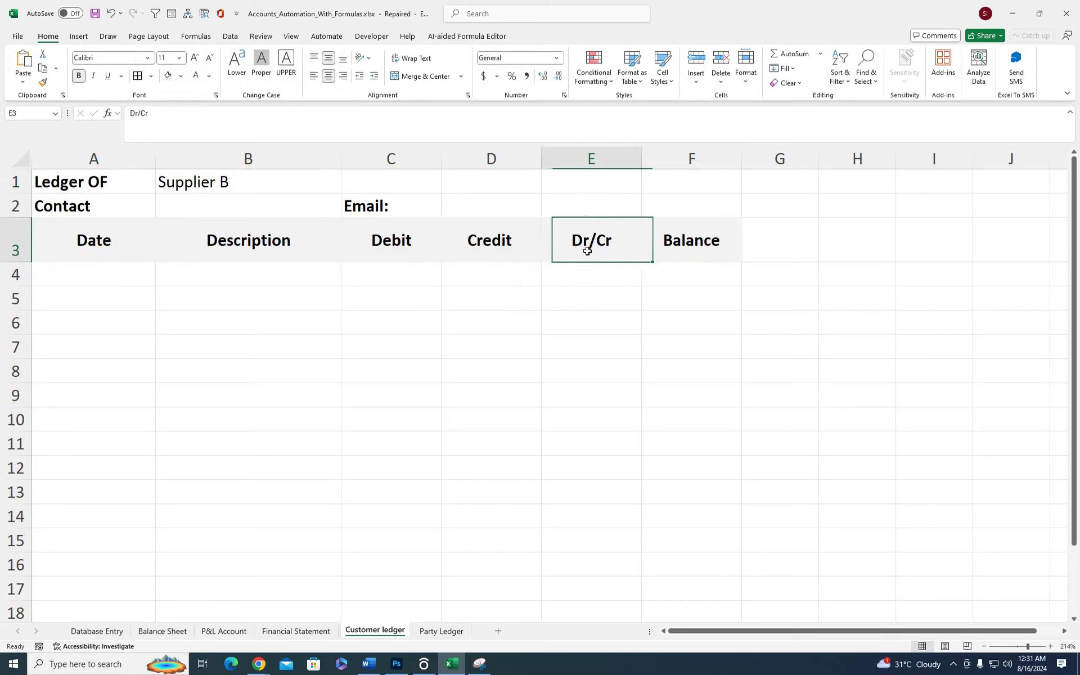
drag(587, 251, 682, 210)
click(660, 249)
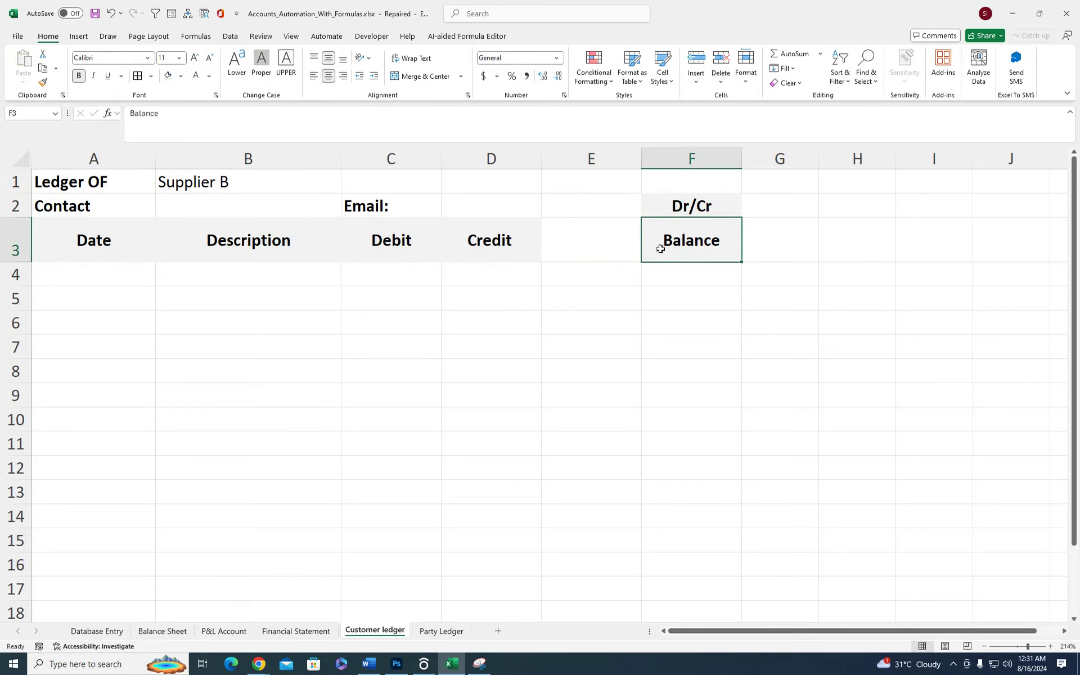
drag(660, 248, 607, 252)
click(697, 217)
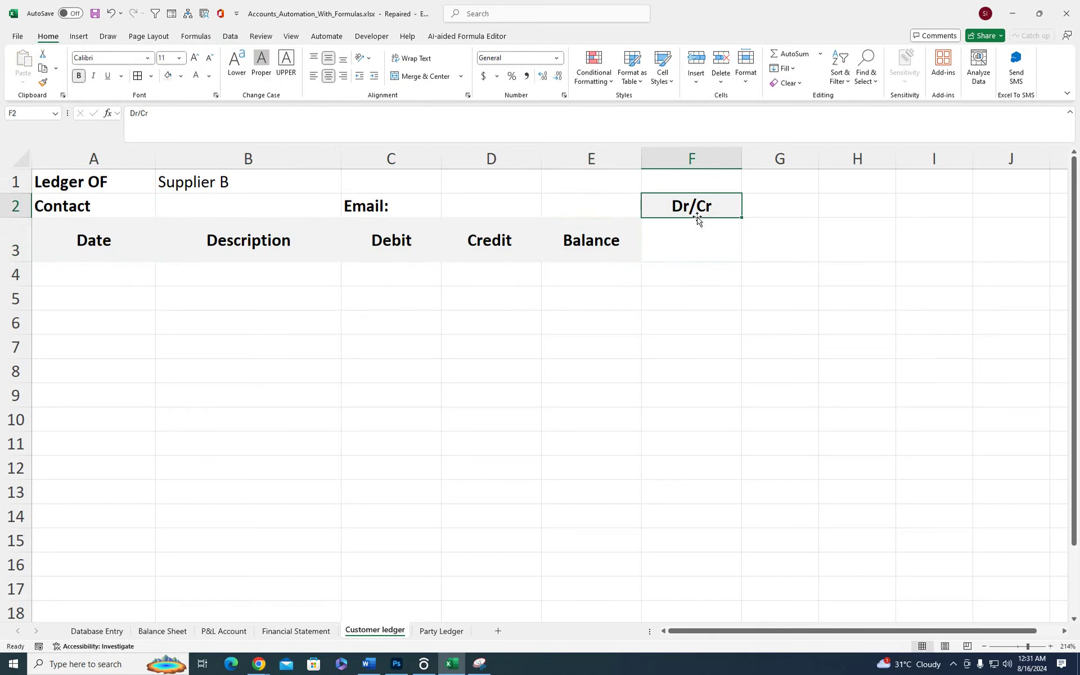
drag(698, 219, 691, 246)
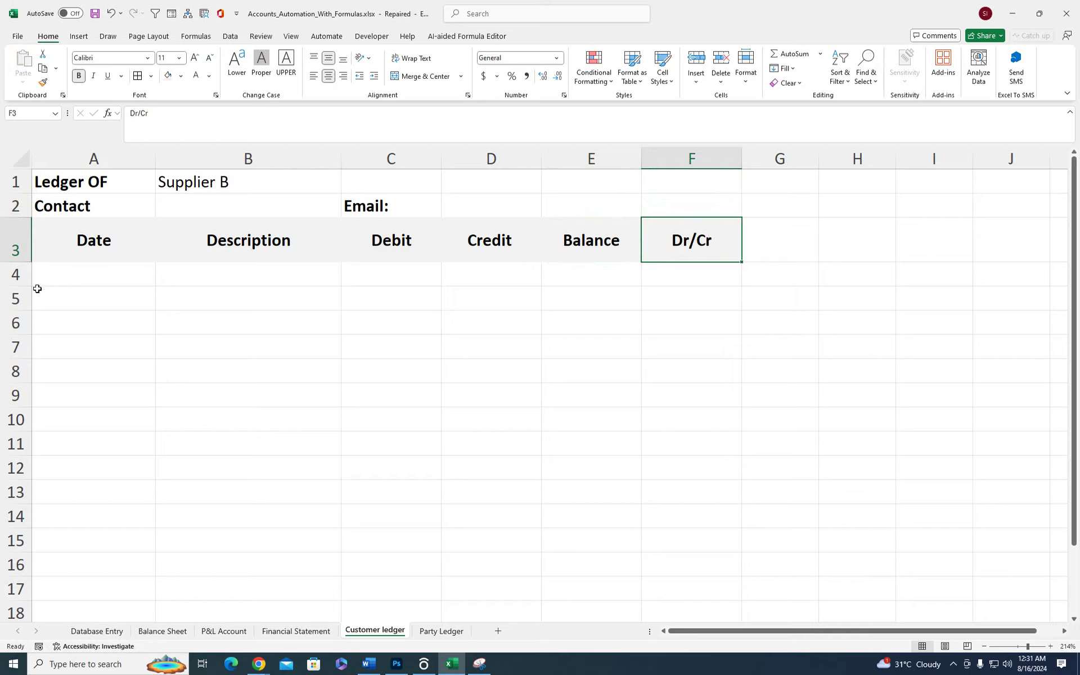
click(78, 279)
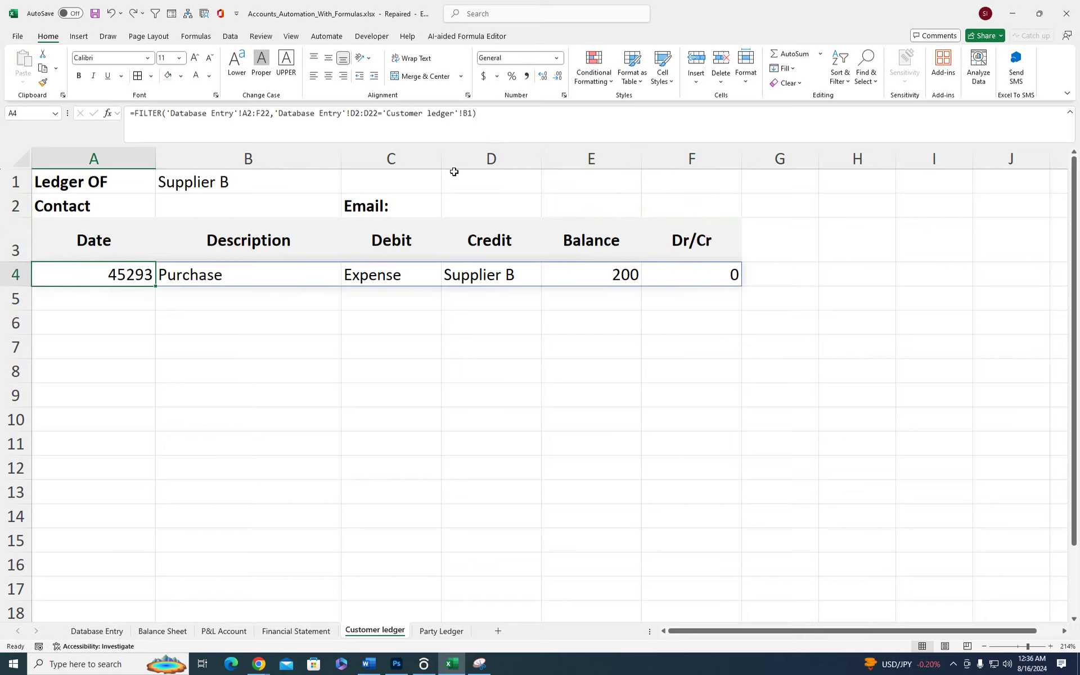
click(93, 631)
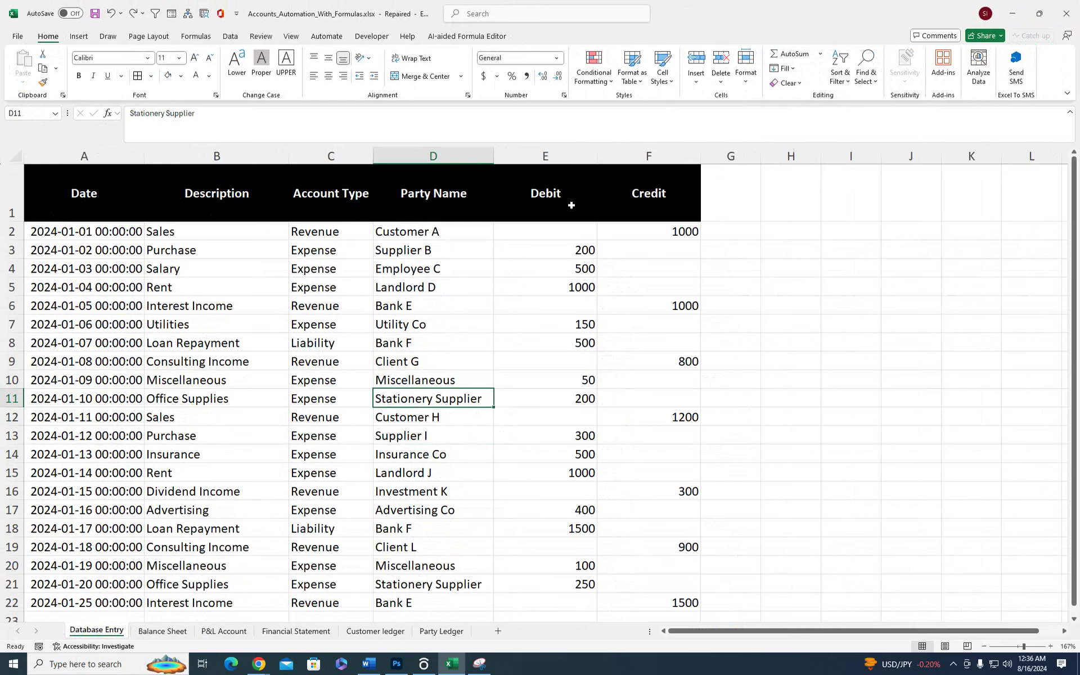
click(373, 631)
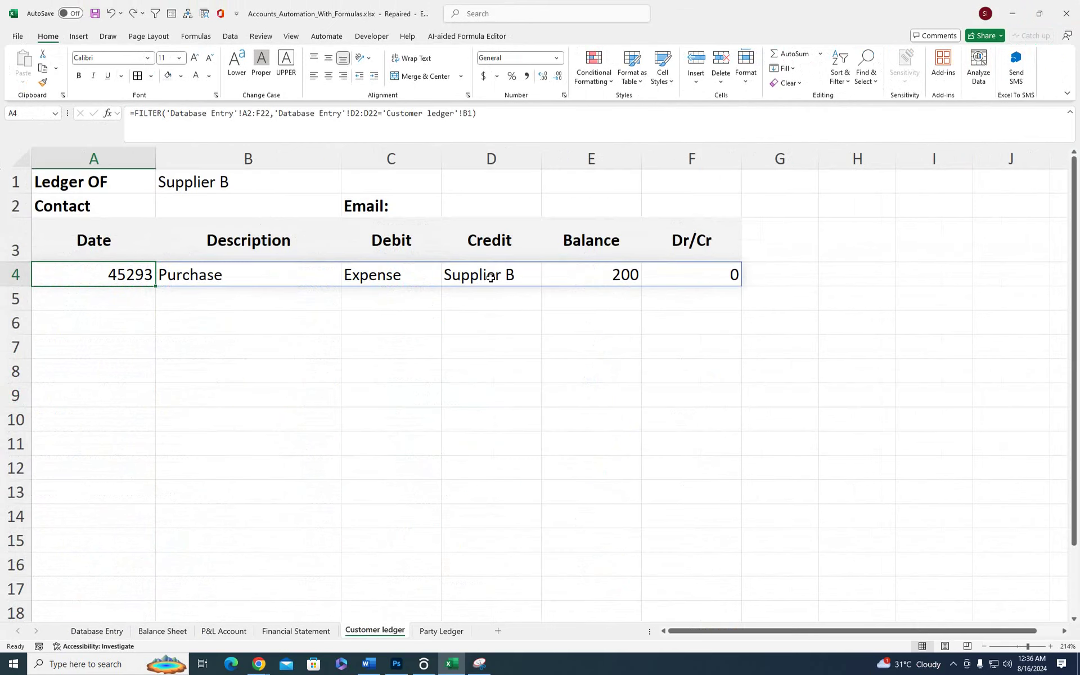
click(107, 630)
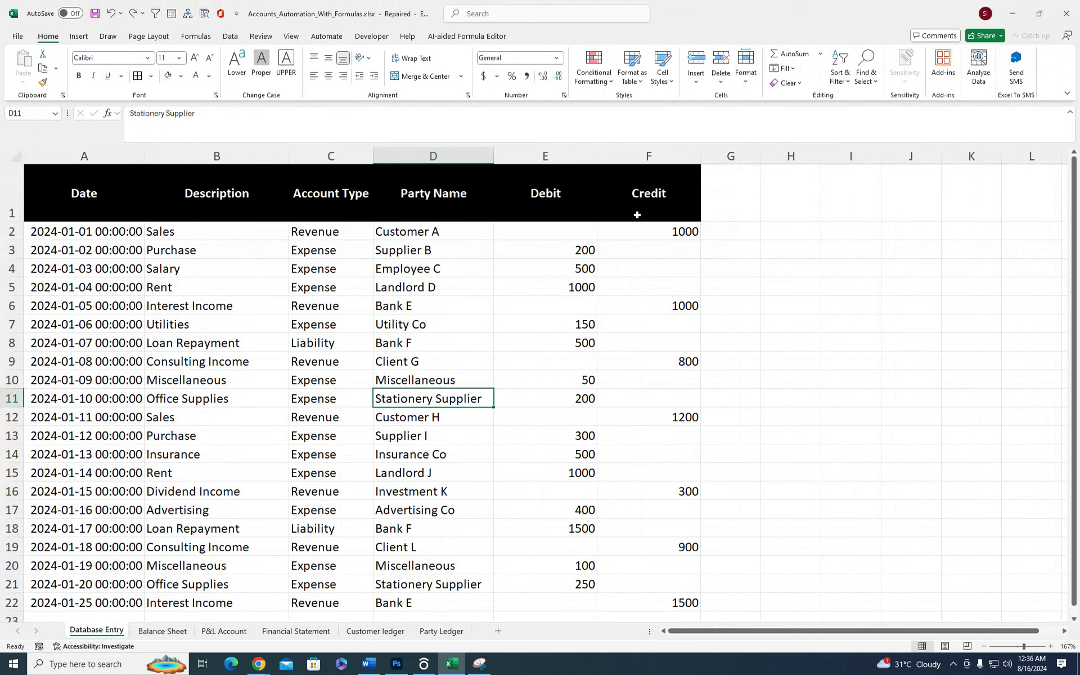
click(375, 630)
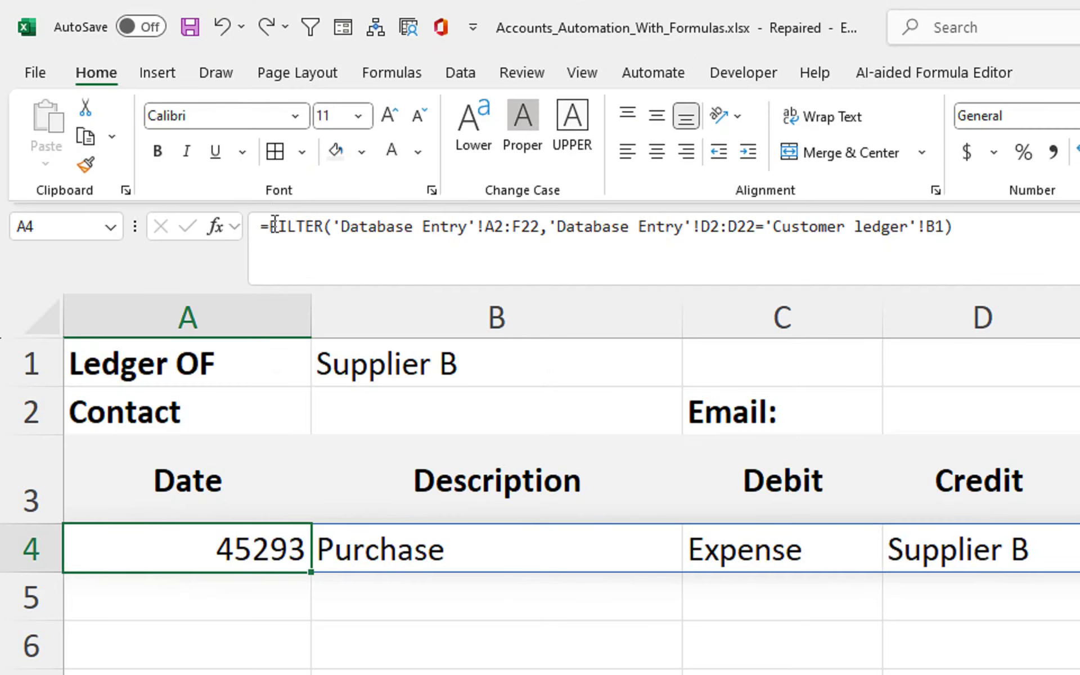
- Nest the A4 formula in FILTER(...,{1,1,0,0,1,1}) to drop Account Type and Party, then date-format A4
click(136, 112)
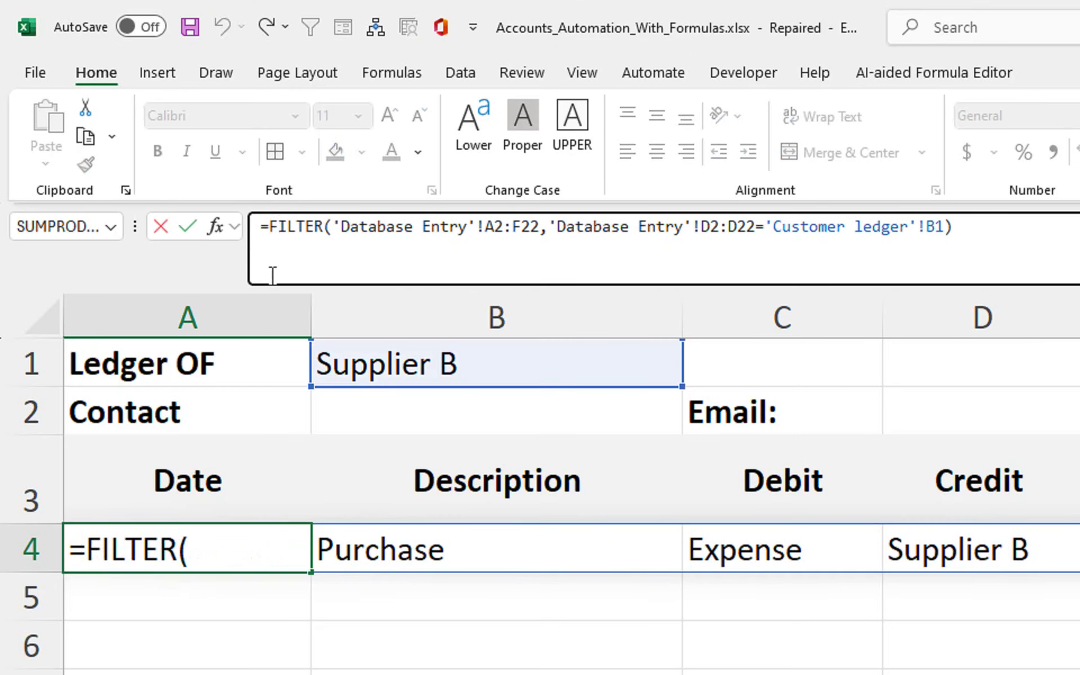
text(filter)
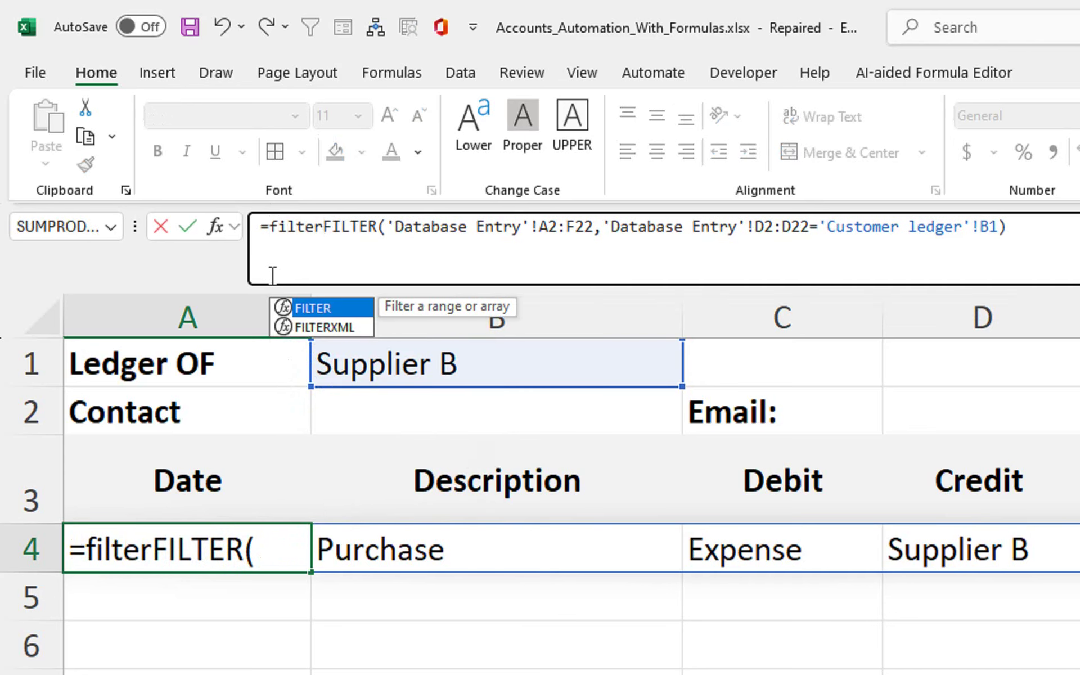
key(Tab)
click(861, 235)
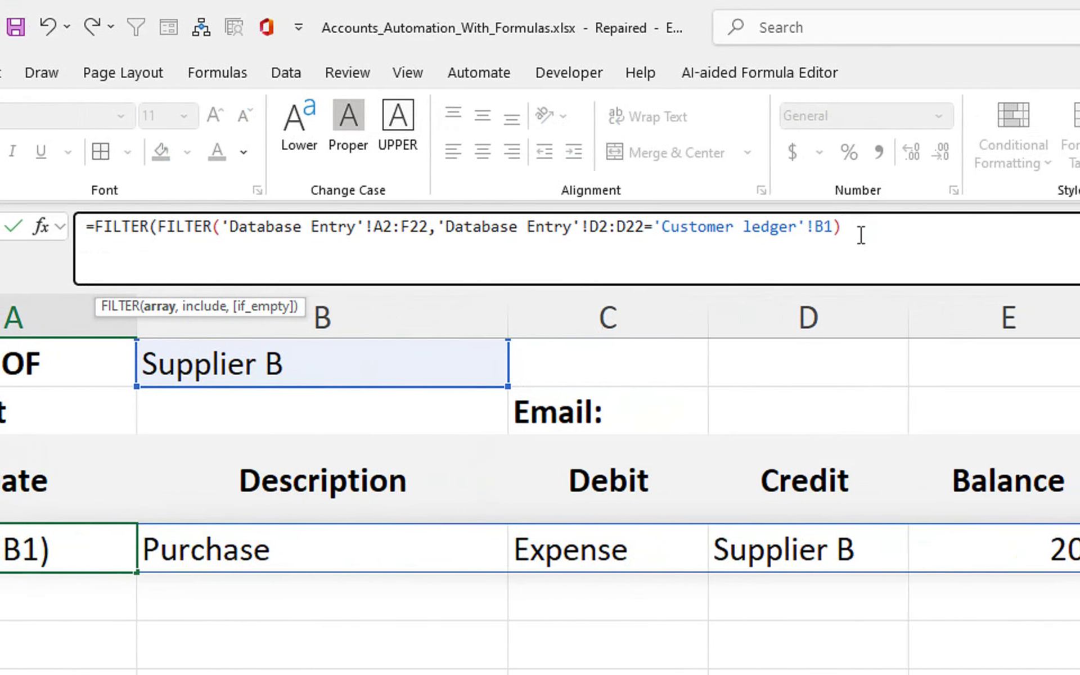
text(,{)
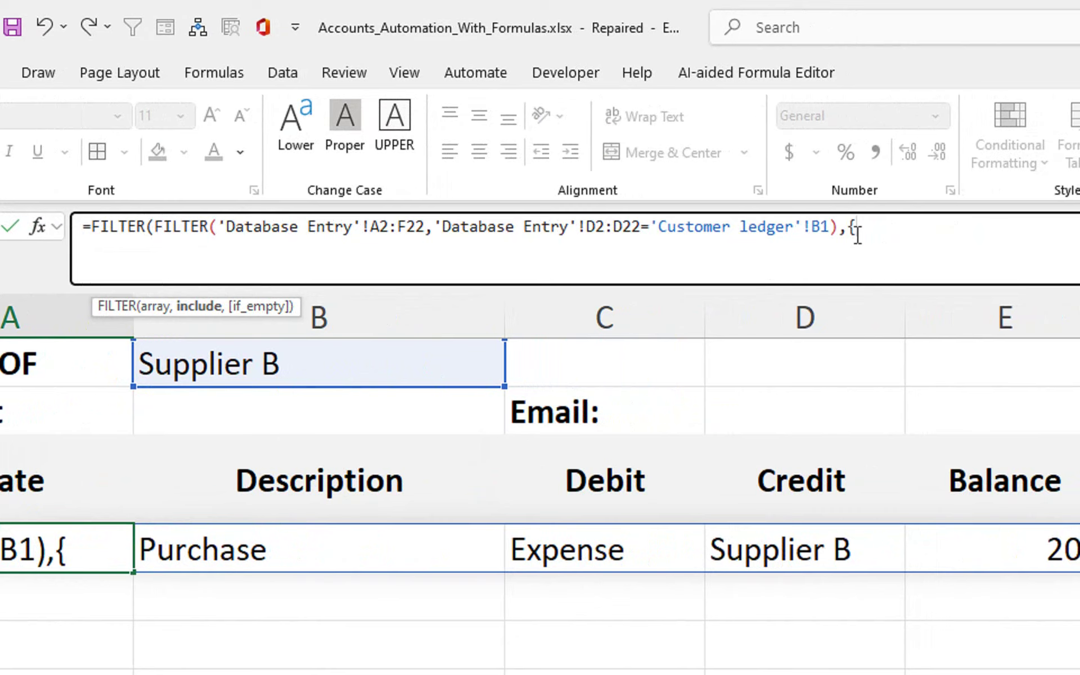
text(1,)
text(1,0,0,1,1)
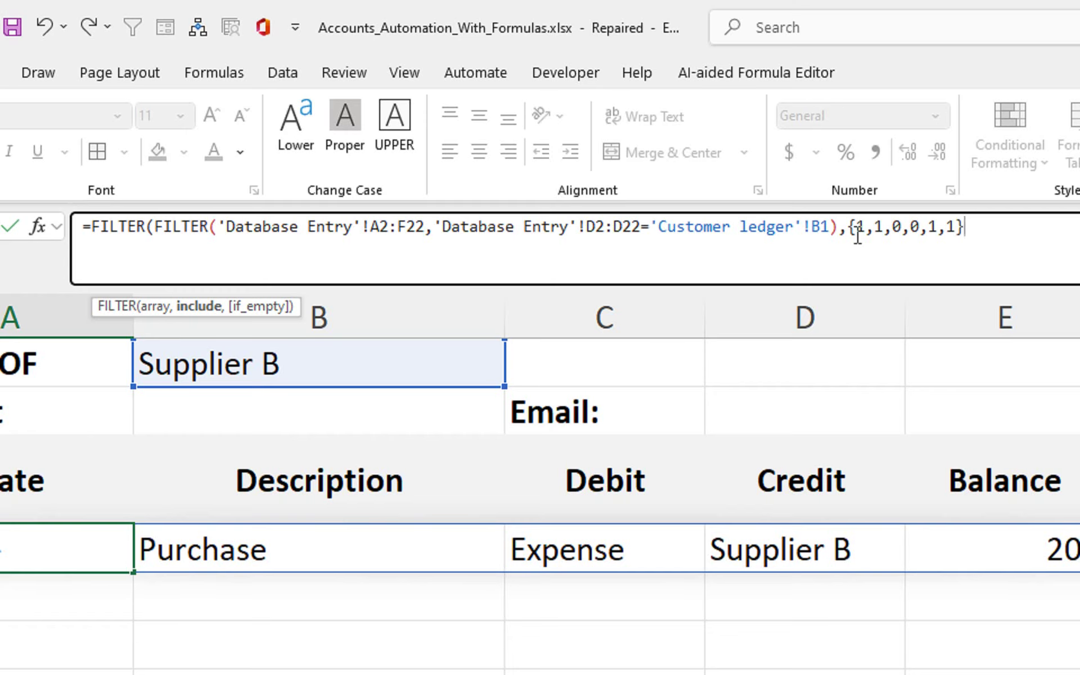
text())
key(Return)
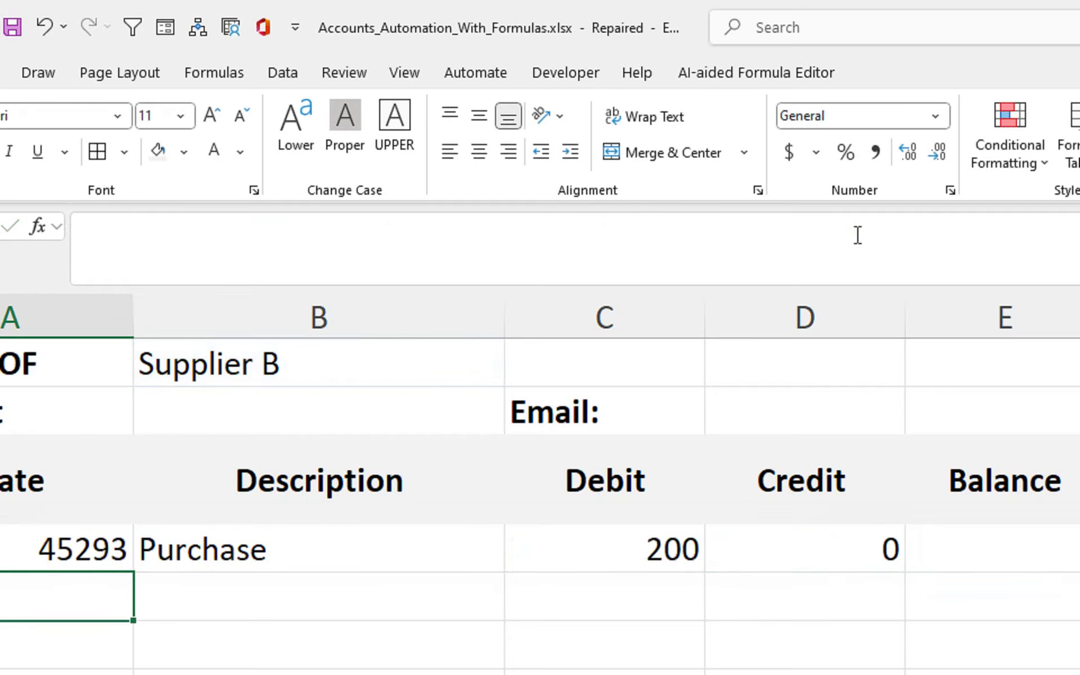
key(Up)
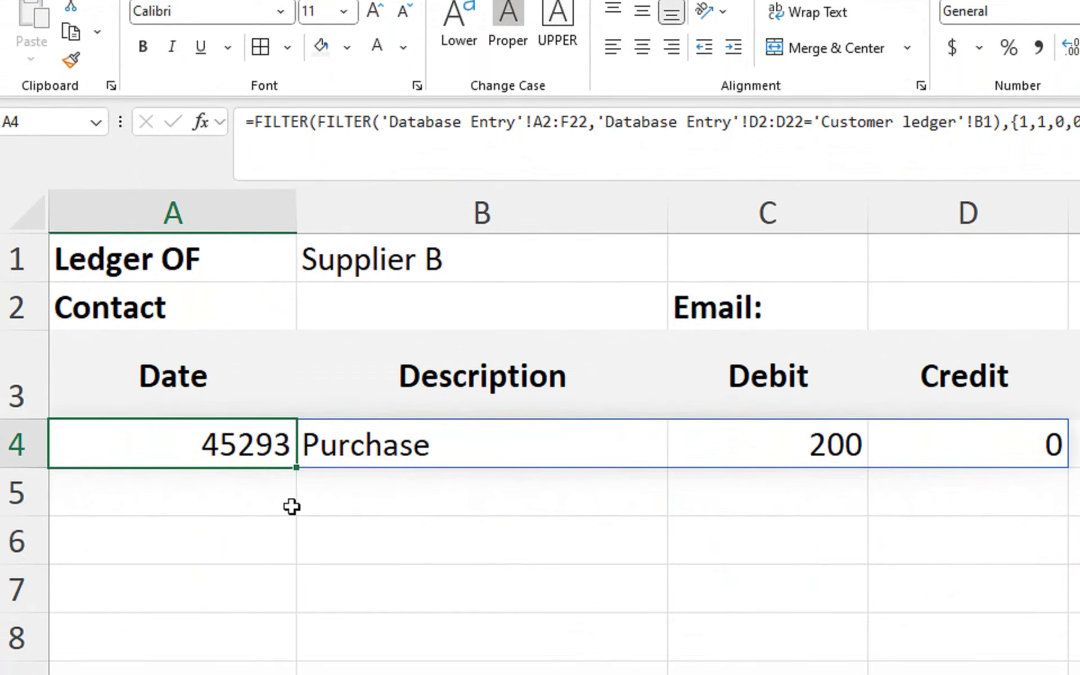
key(ctrl+shift+3)
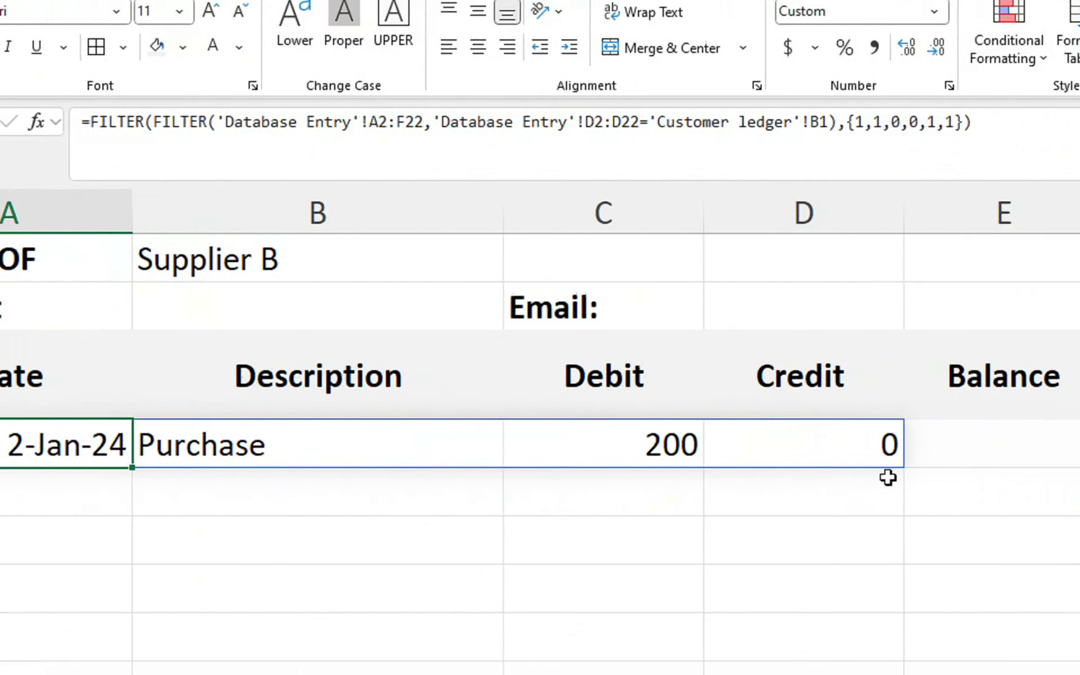
- Enter =D4-C4 in E4 as the opening balance
click(998, 449)
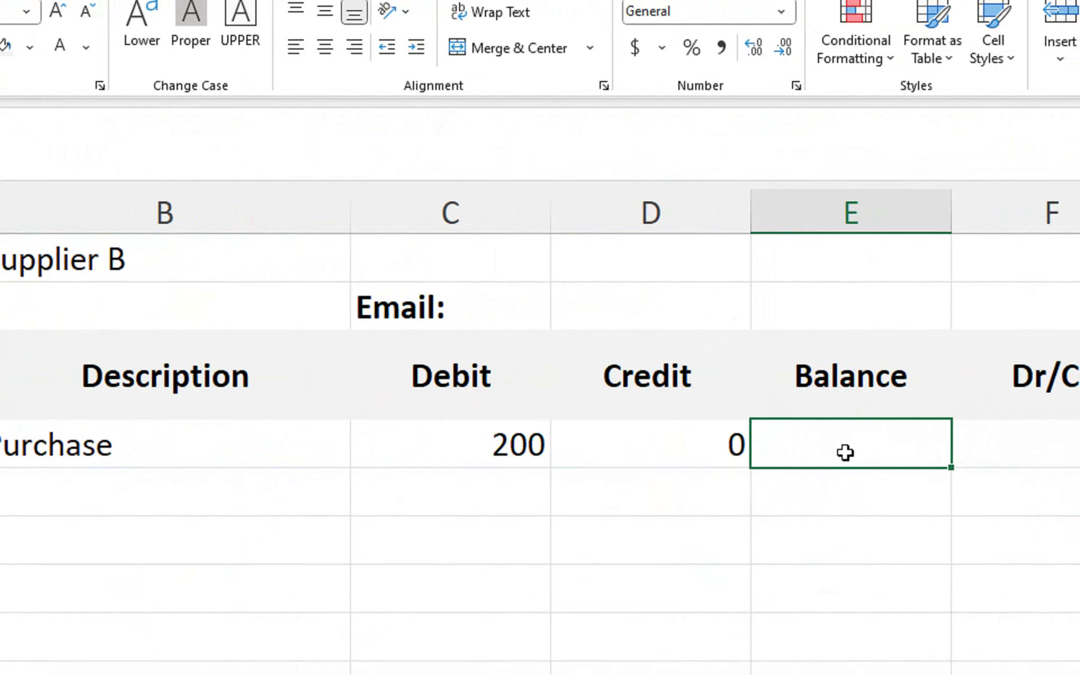
text(=)
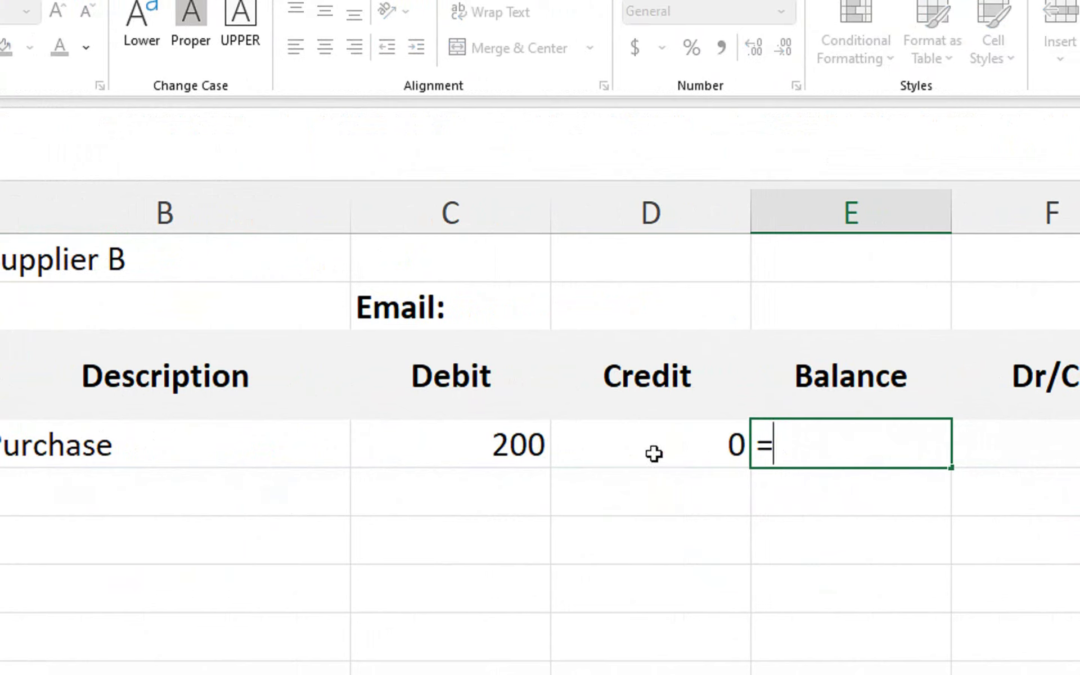
click(653, 453)
text(-)
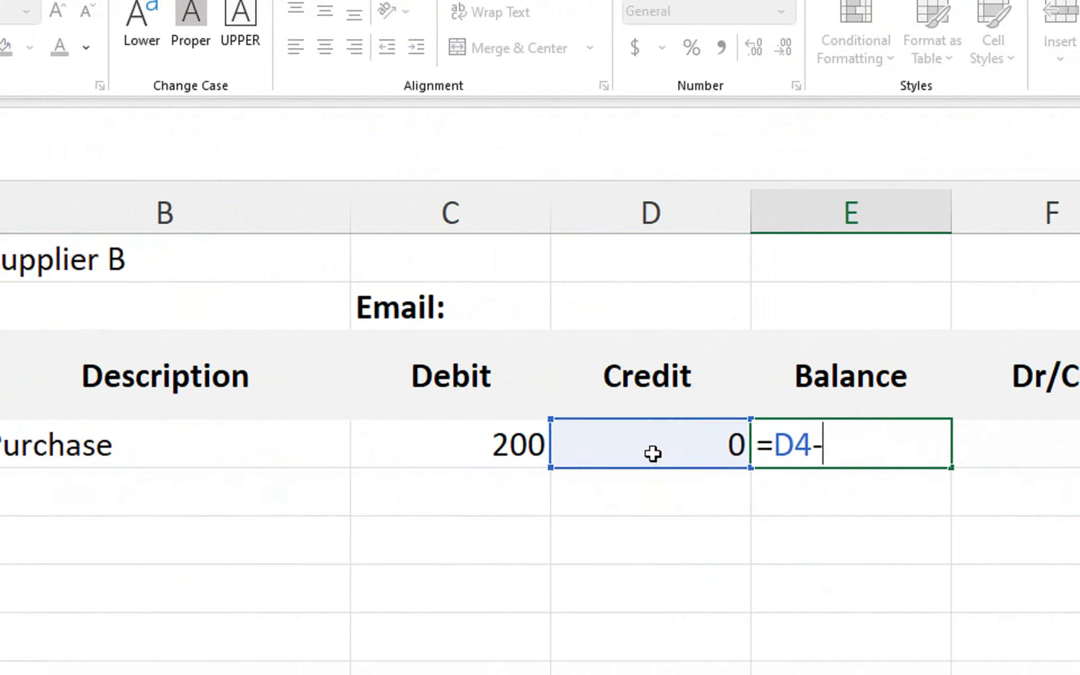
click(475, 444)
key(Return)
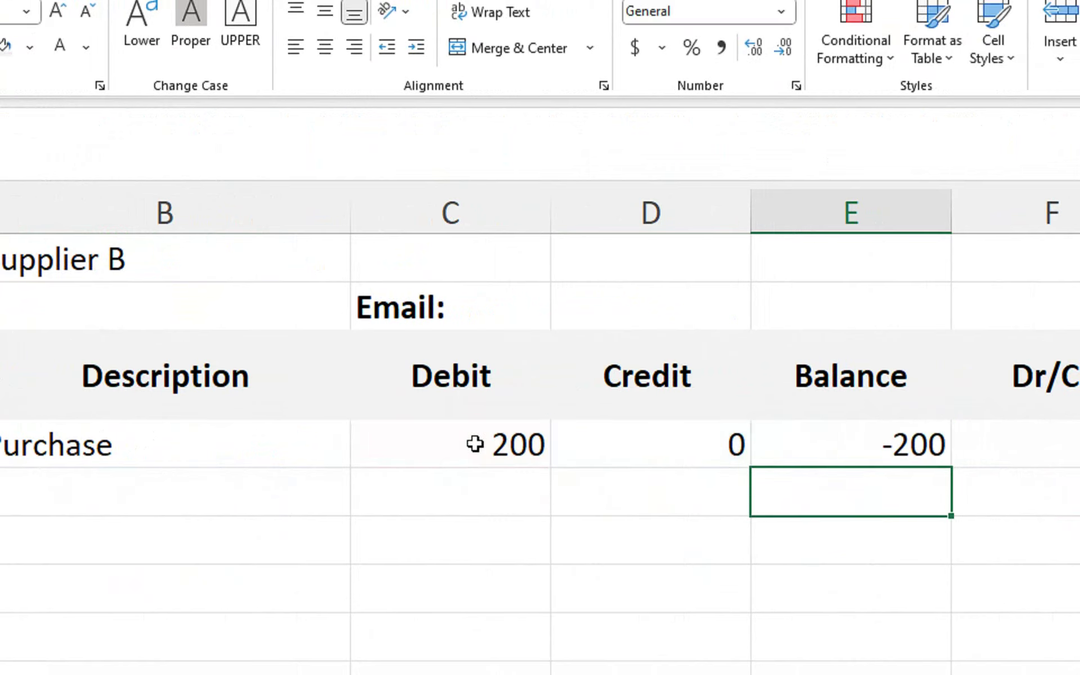
- Enter the running balance =E4+D5-C5 in E5 and fill it down column E
text(=)
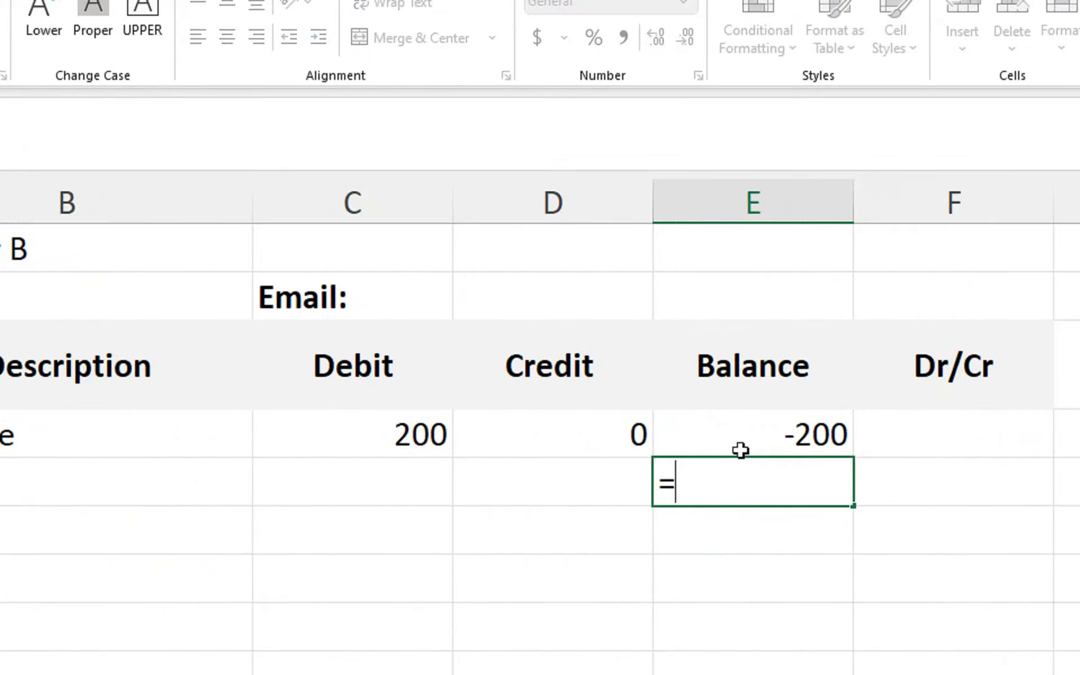
click(740, 450)
text(+)
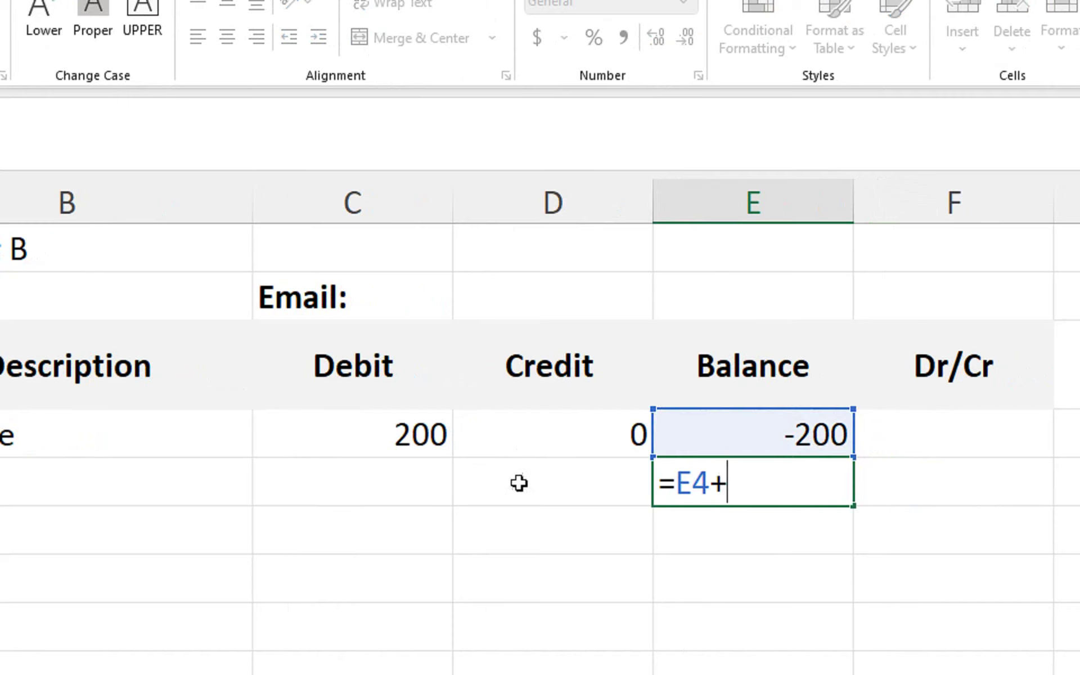
click(497, 481)
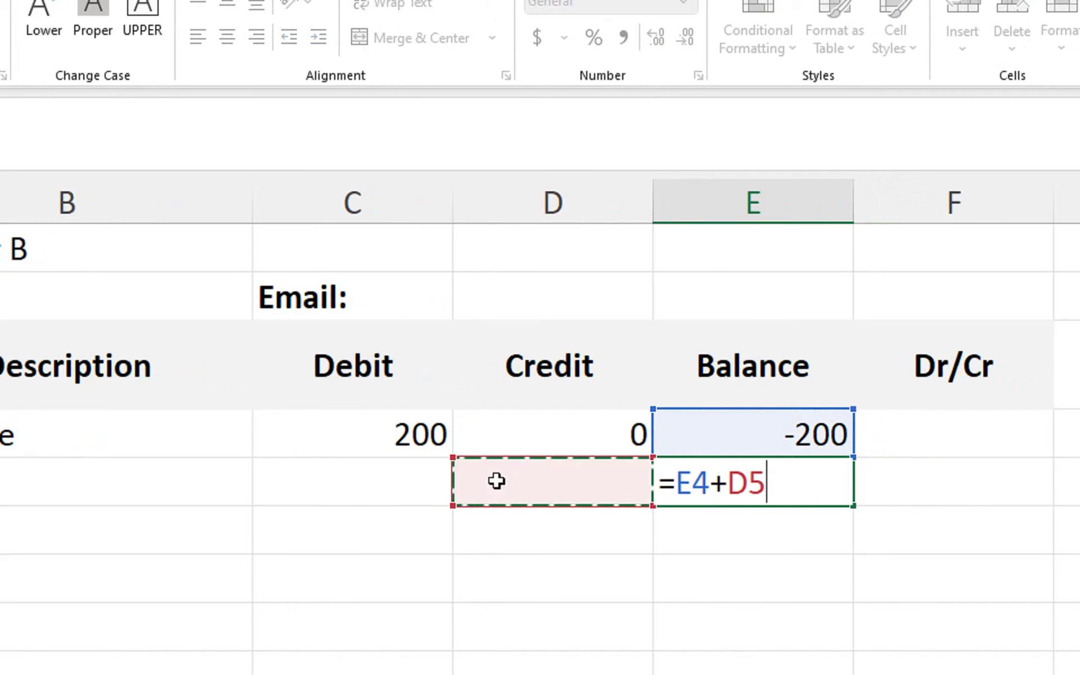
text(-)
click(361, 484)
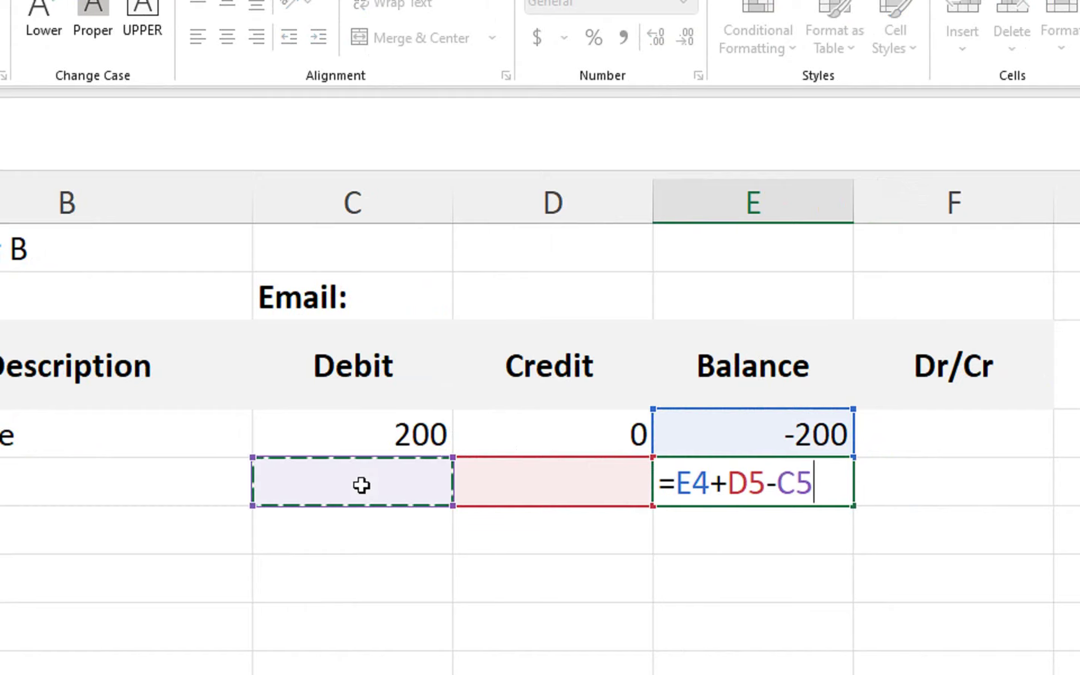
key(Return)
click(758, 471)
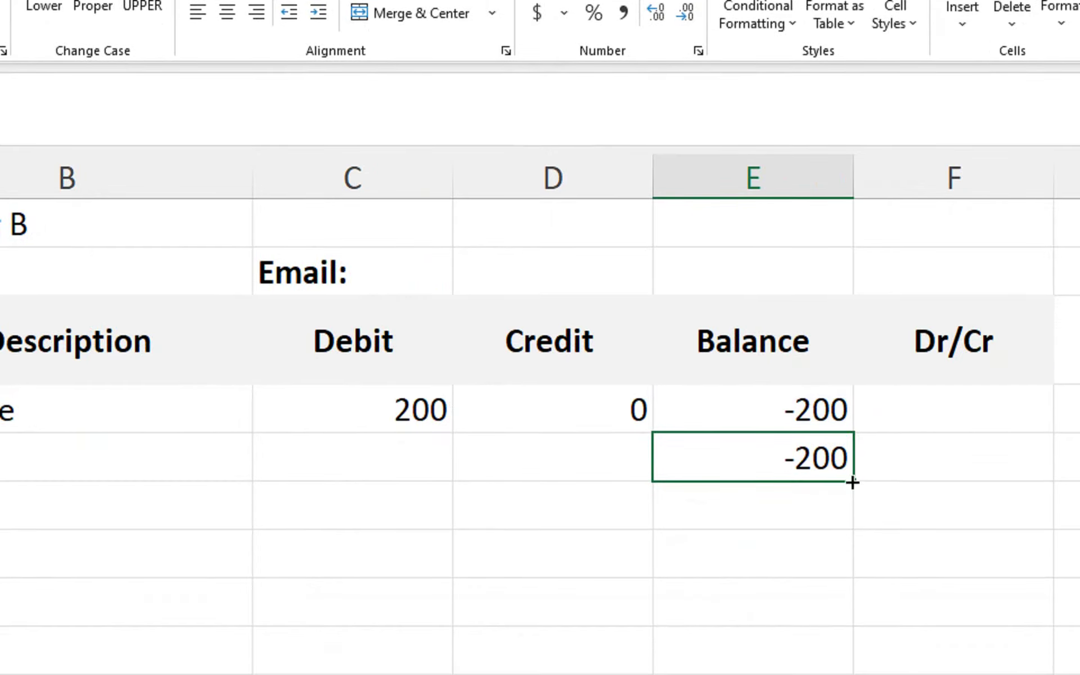
drag(853, 486, 856, 610)
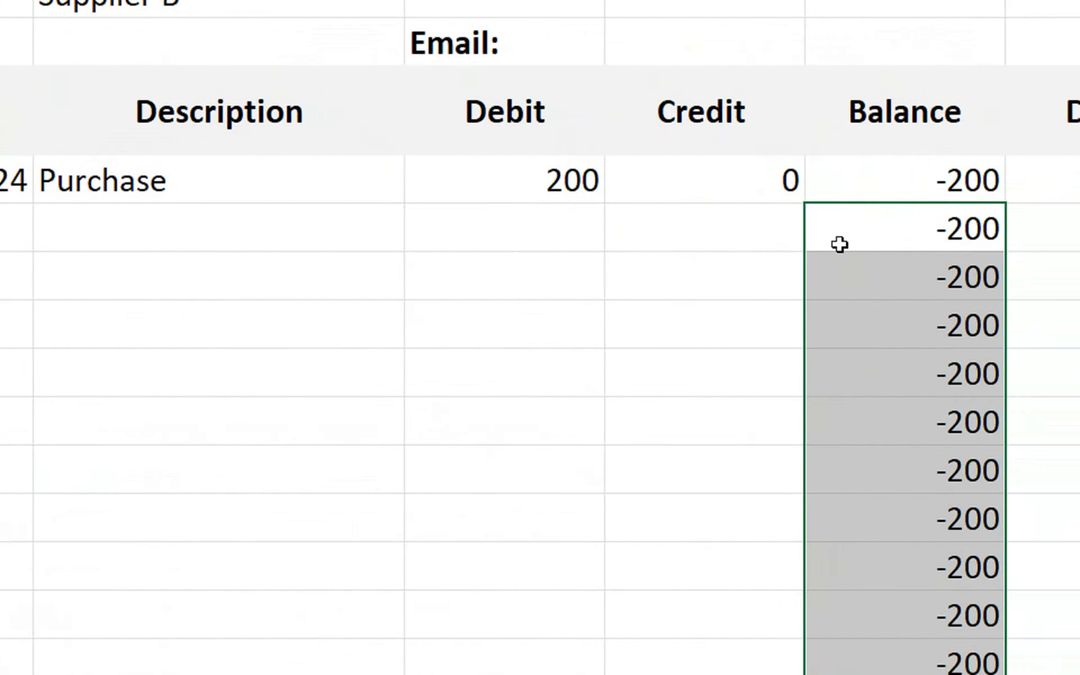
- Wrap E5 in IF(A5="","",...) so dateless rows stay blank, and fill it down
drag(862, 133, 855, 60)
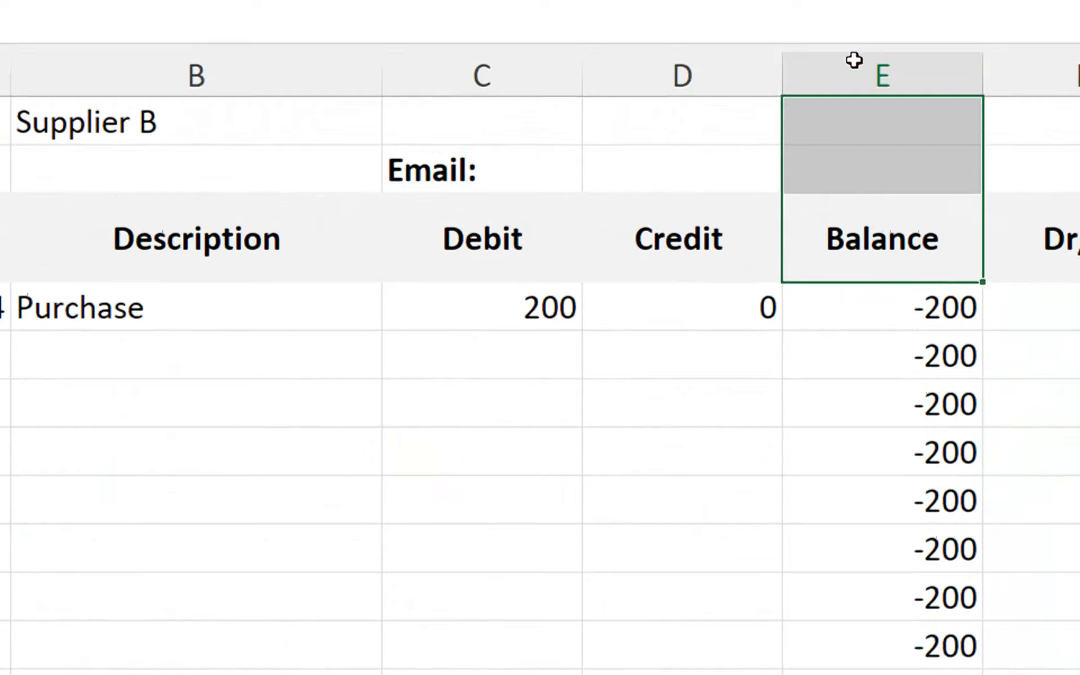
click(850, 388)
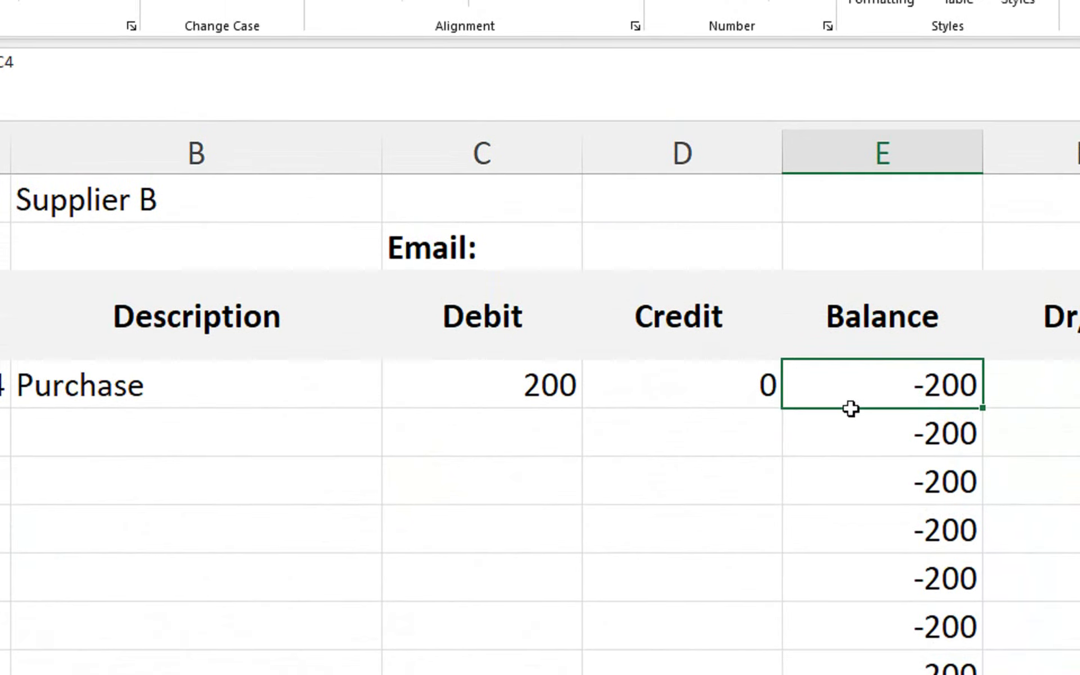
click(855, 430)
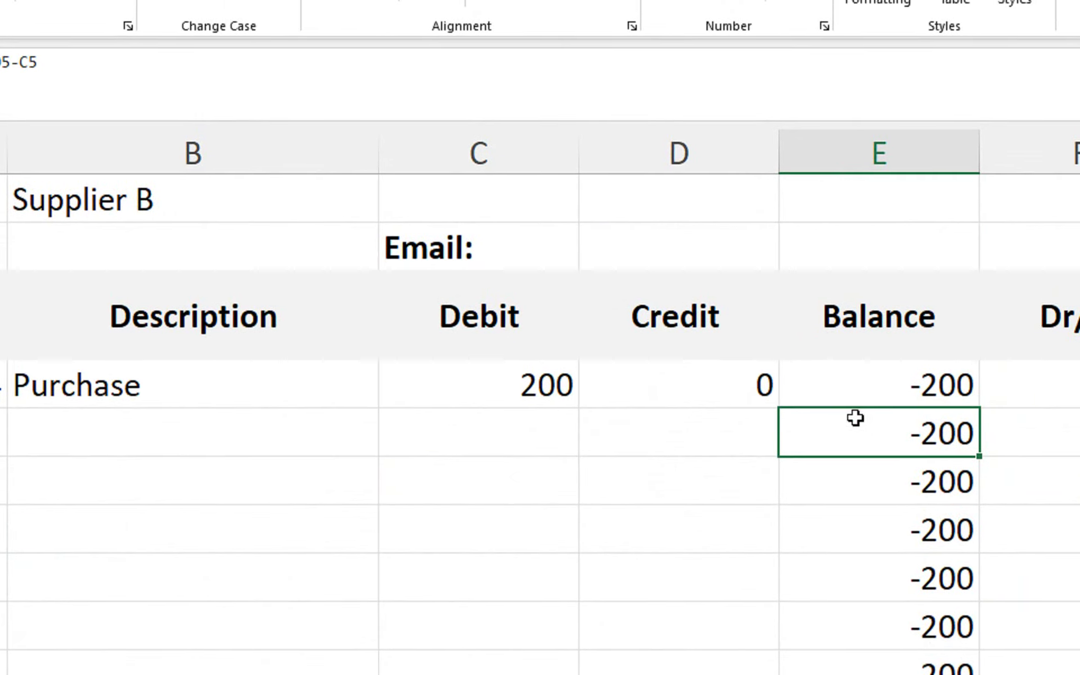
double_click(854, 432)
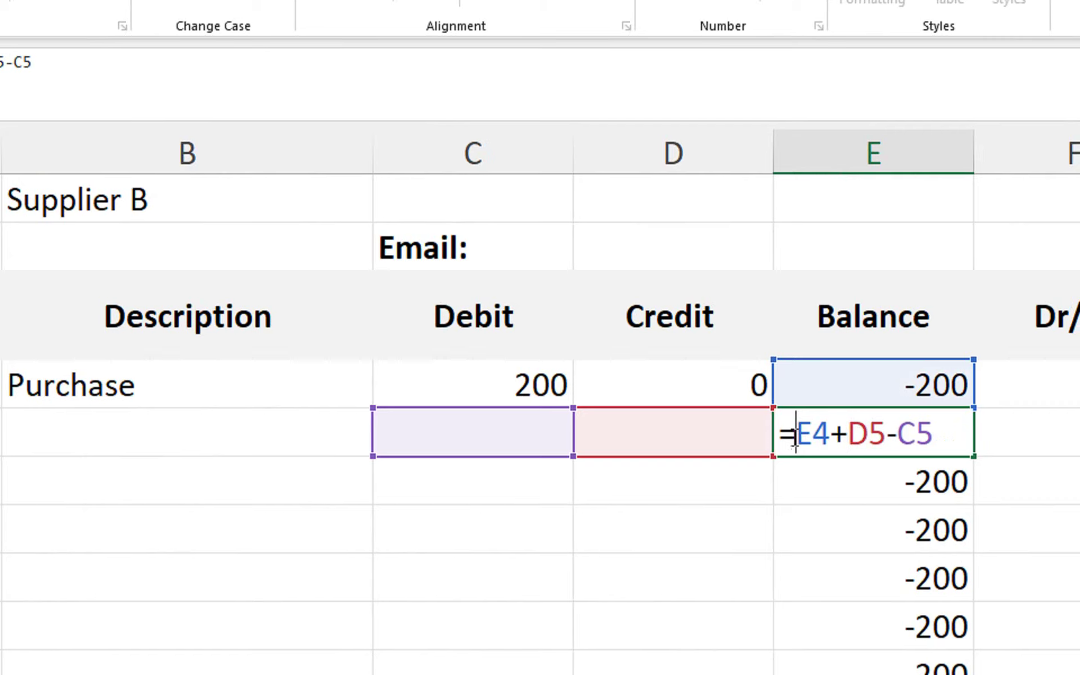
text(if)
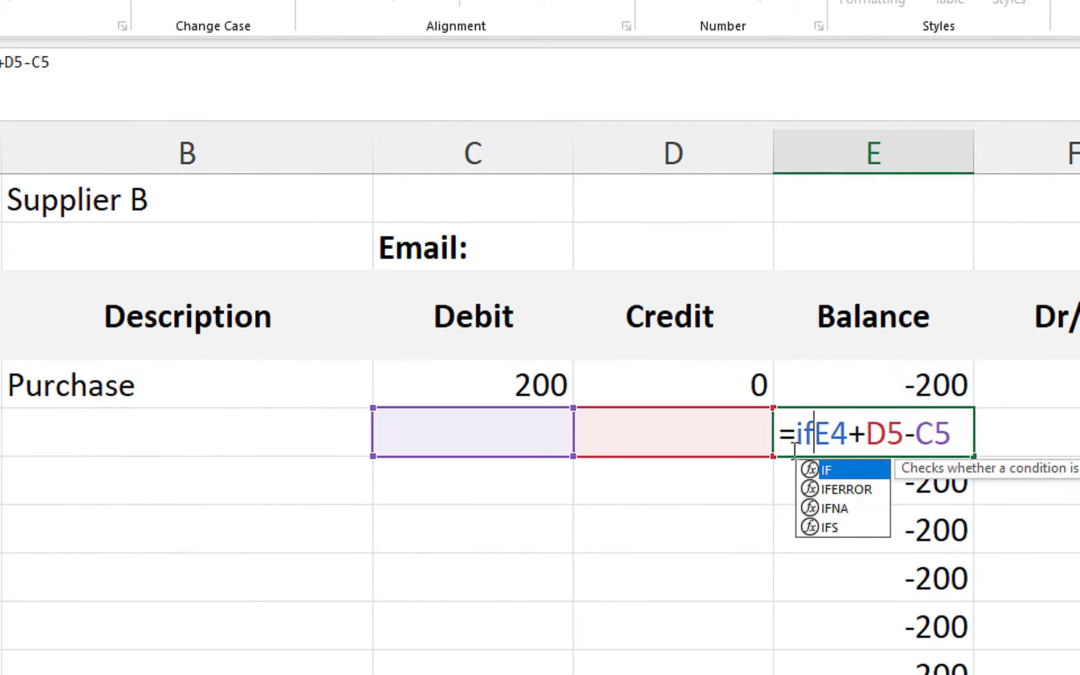
key(Tab)
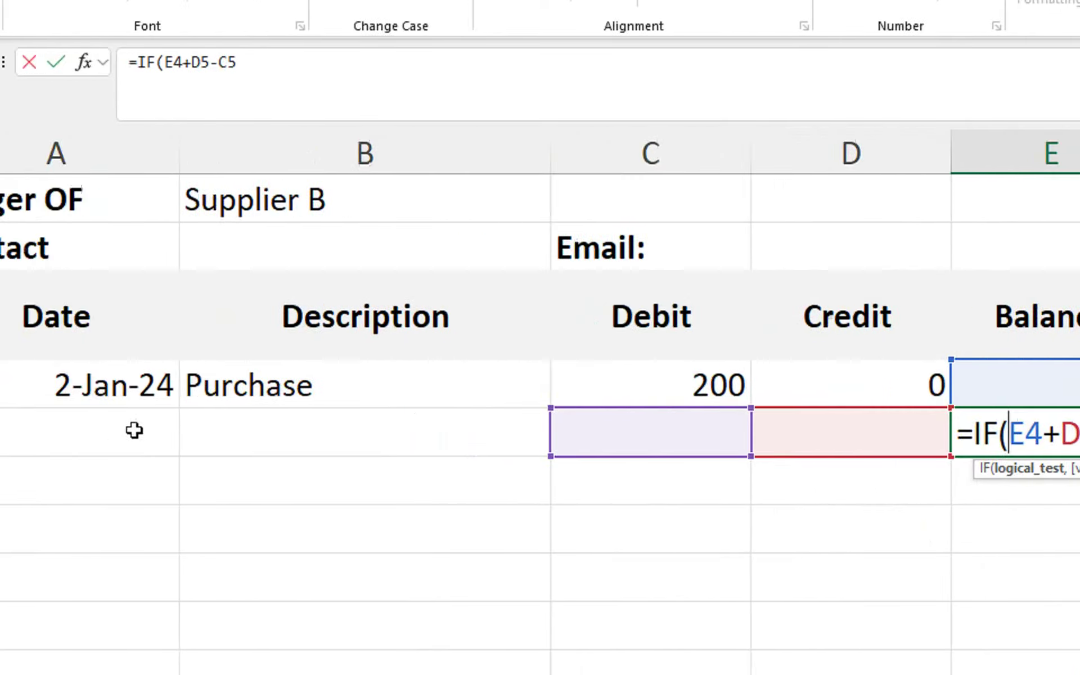
click(134, 430)
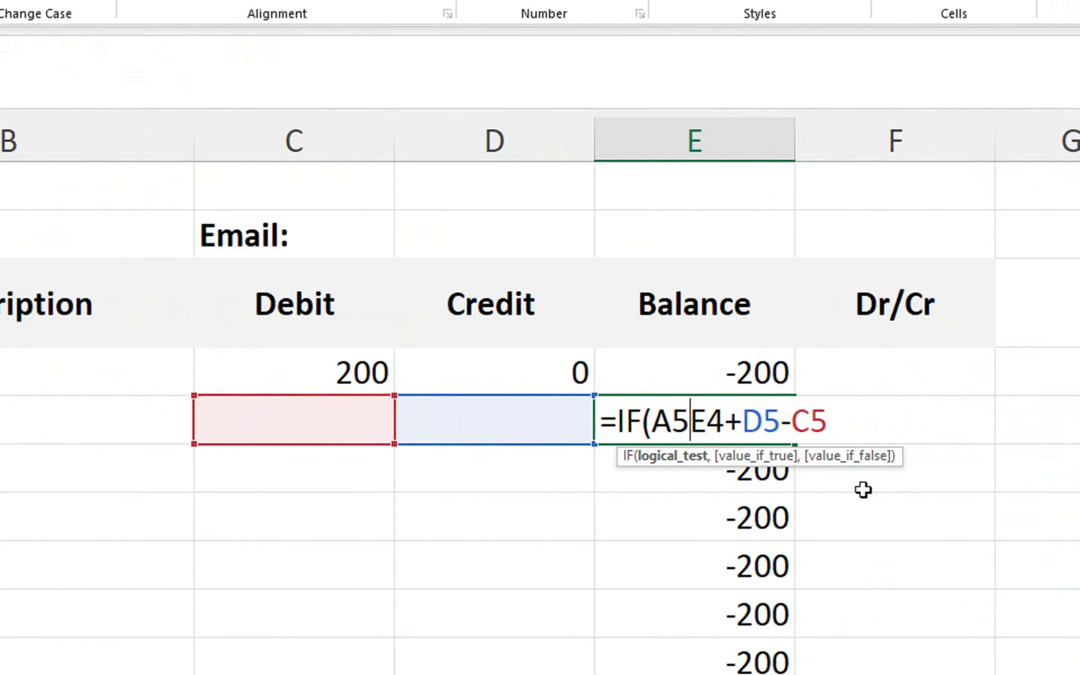
text(="",)
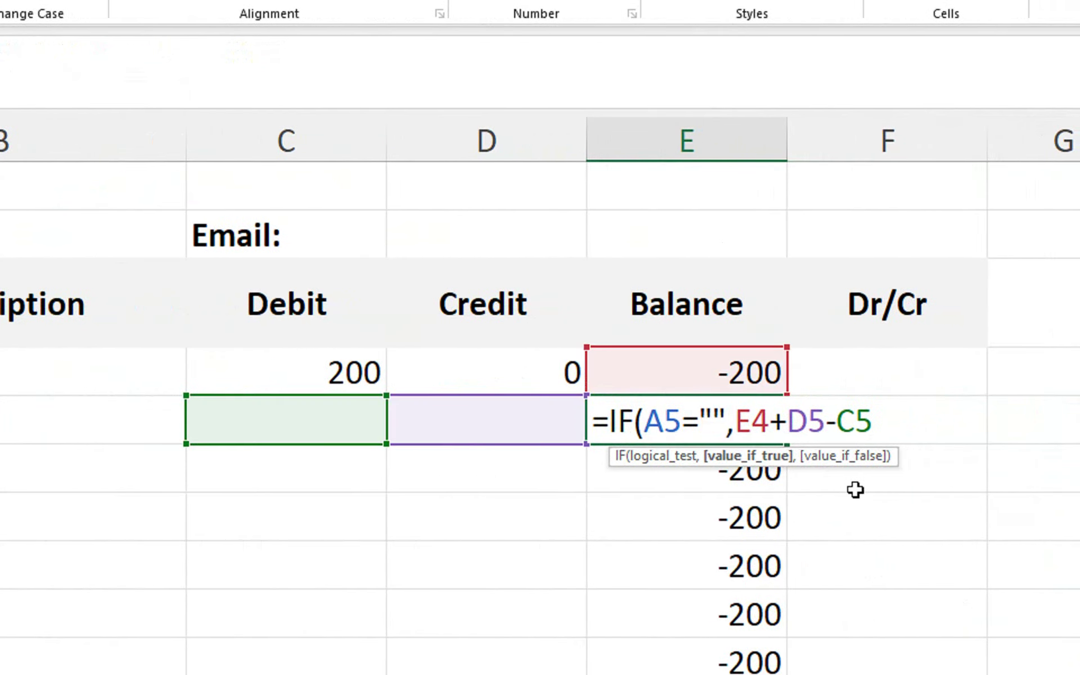
text("",)
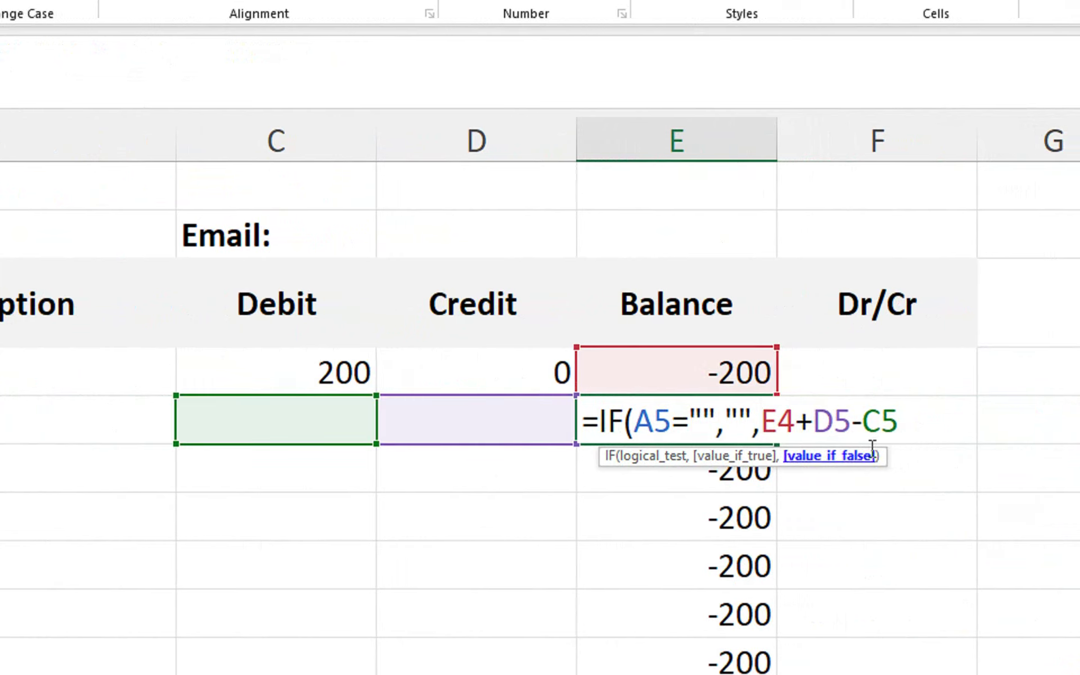
text())
key(Return)
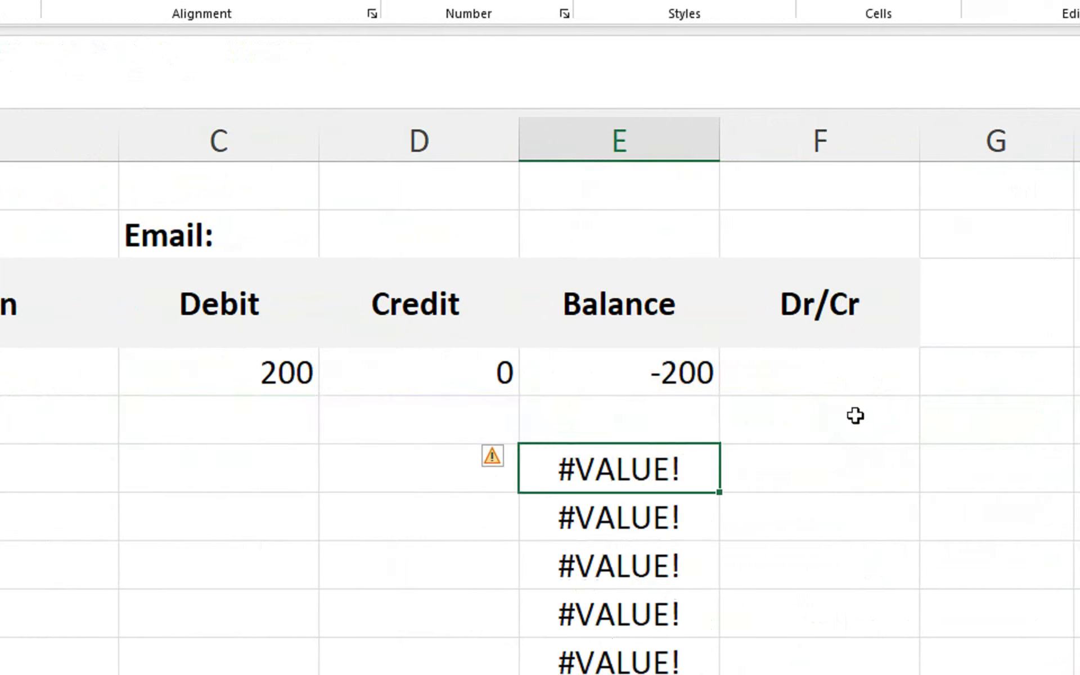
click(723, 429)
click(708, 429)
mouse_move(716, 447)
mouse_down()
mouse_move(717, 642)
mouse_move(612, 174)
mouse_move(591, 343)
mouse_up()
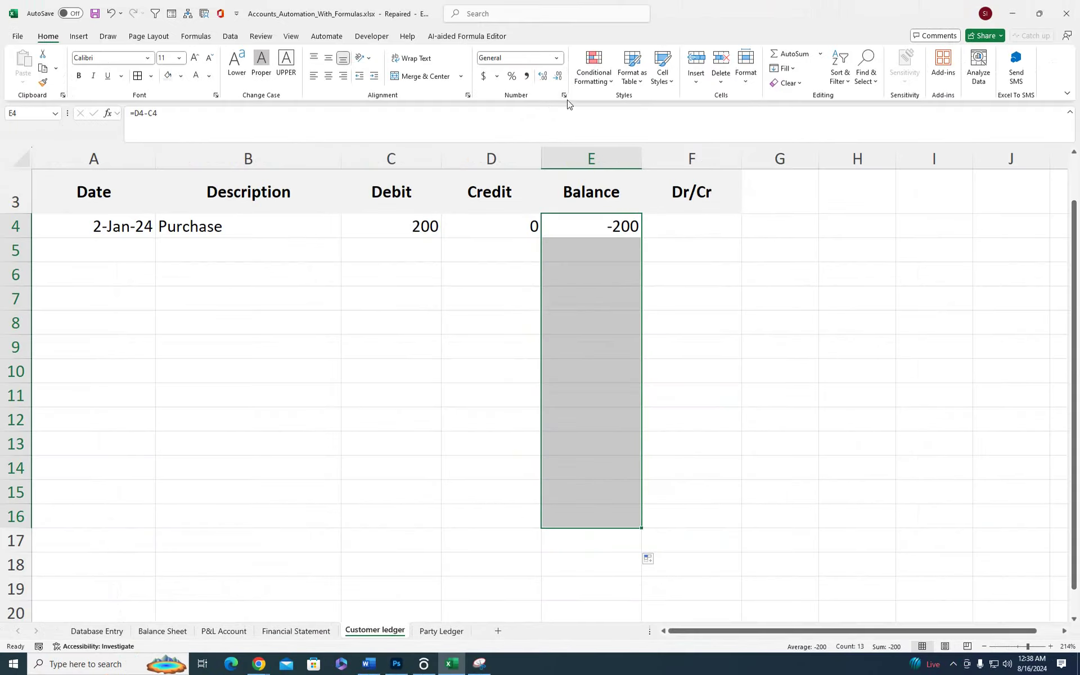
- Apply the two-decimal Number format with red 1234.10 negatives to the Balance cells
key(ctrl+1)
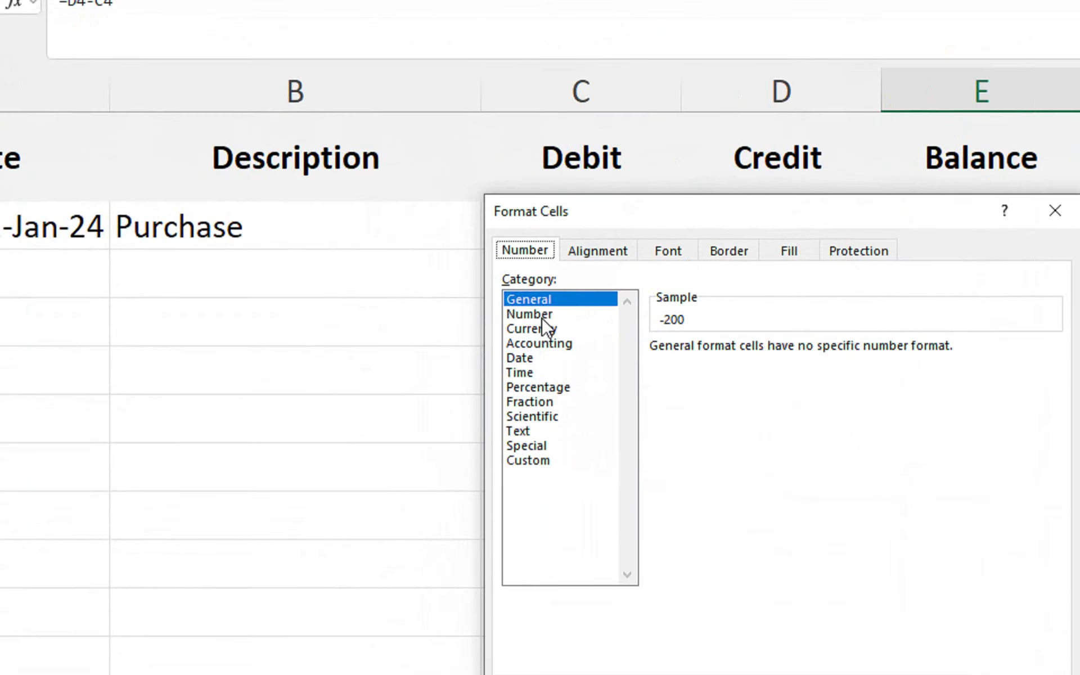
click(365, 270)
click(687, 432)
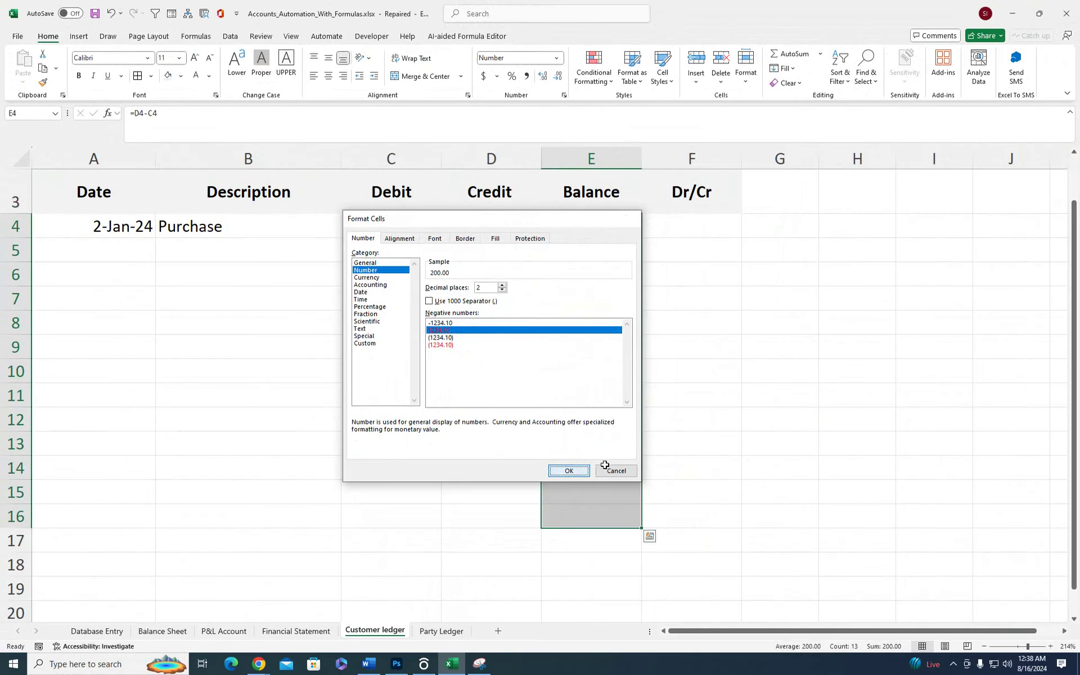
click(568, 470)
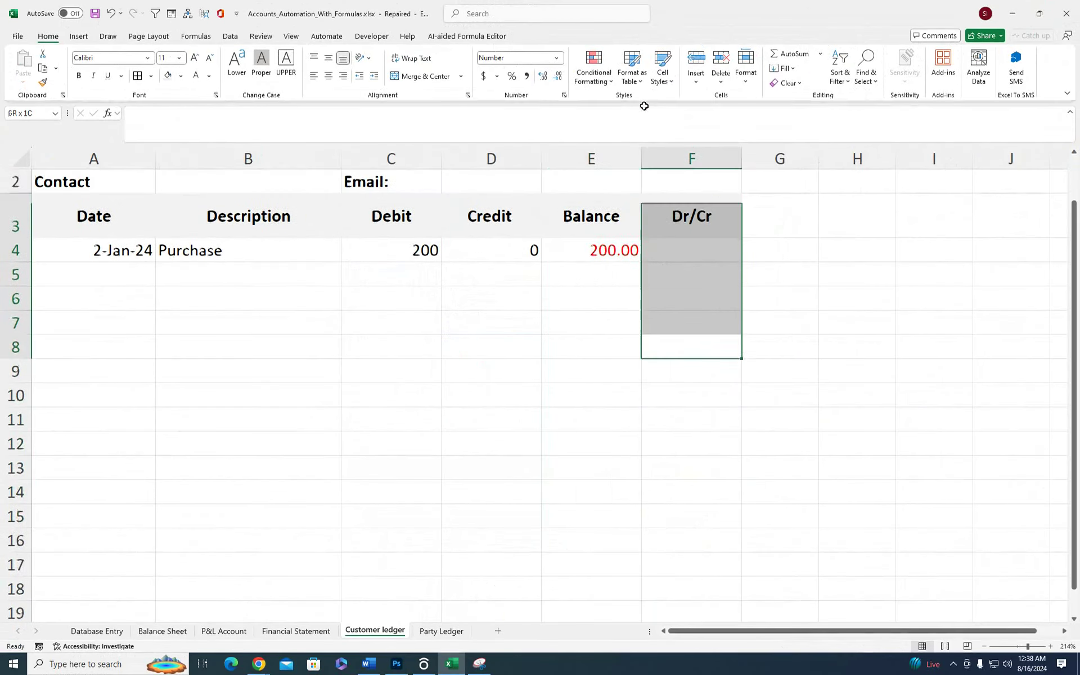
drag(669, 318, 642, 84)
click(595, 264)
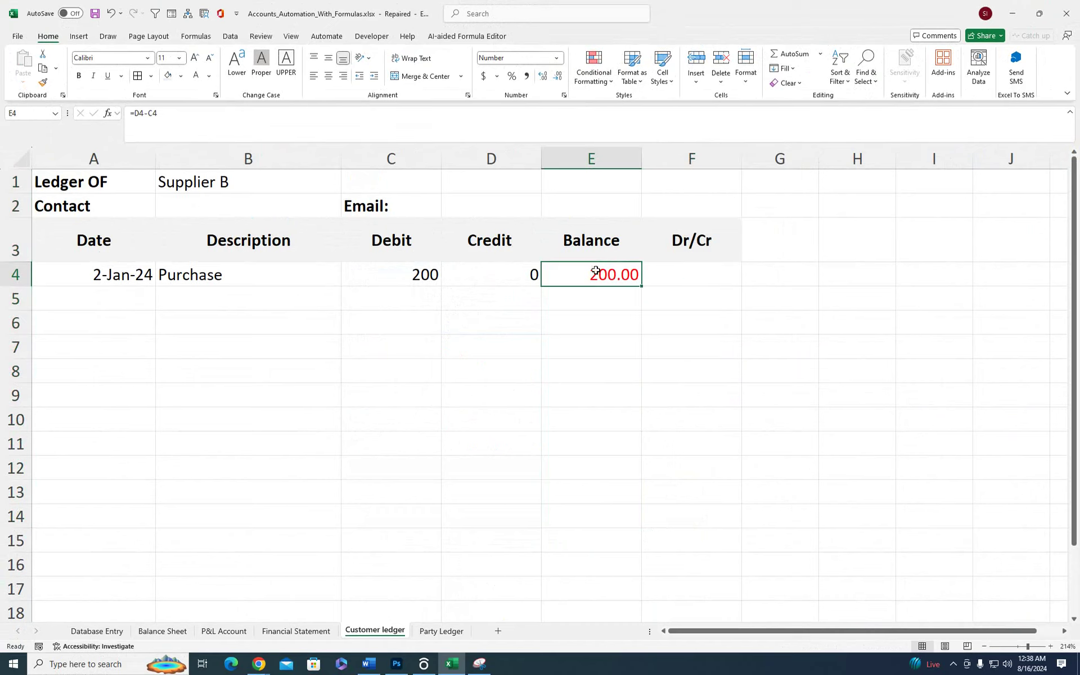
- Try Supplier I, Supplier B and Customer A in the B1 dropdown, ending on Bank E
click(257, 172)
click(346, 187)
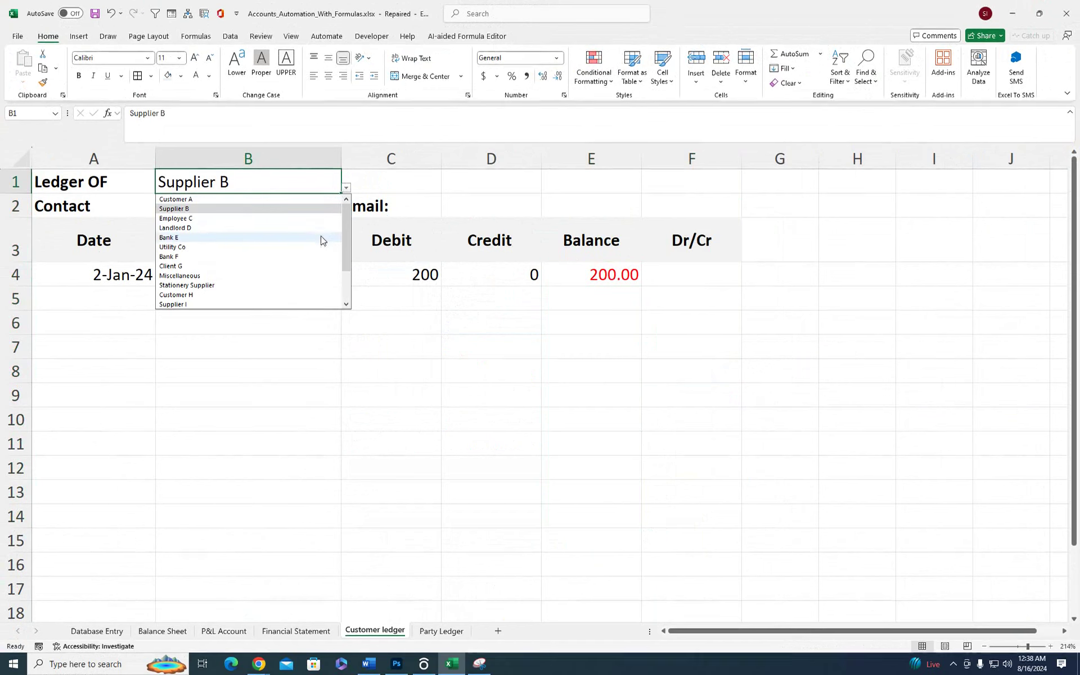
click(313, 304)
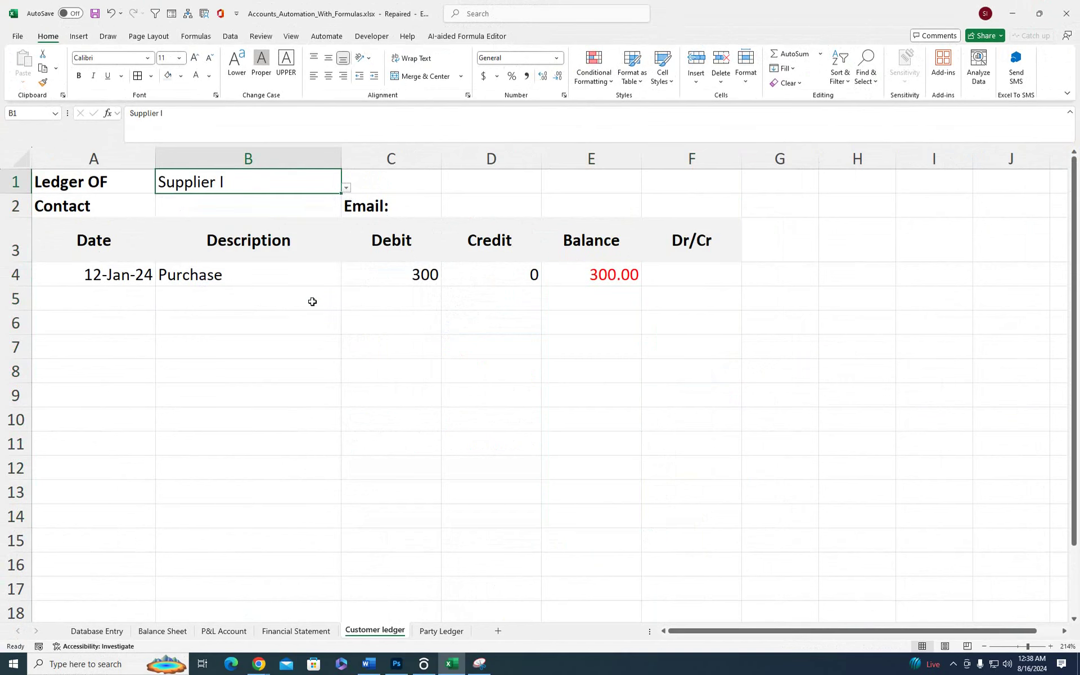
click(344, 190)
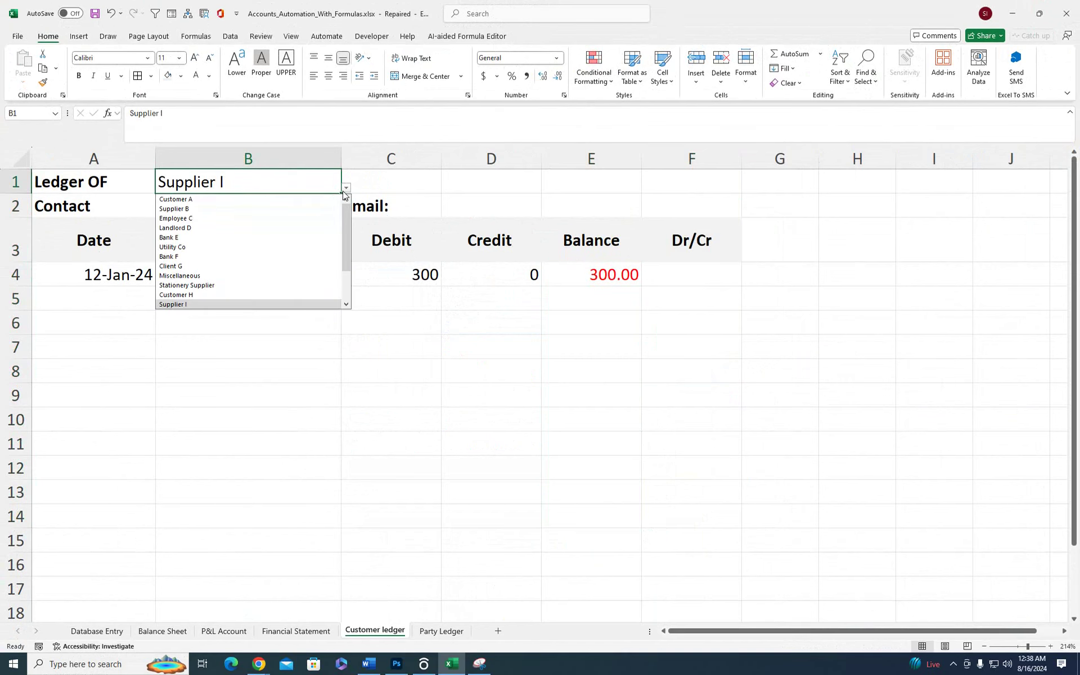
click(311, 211)
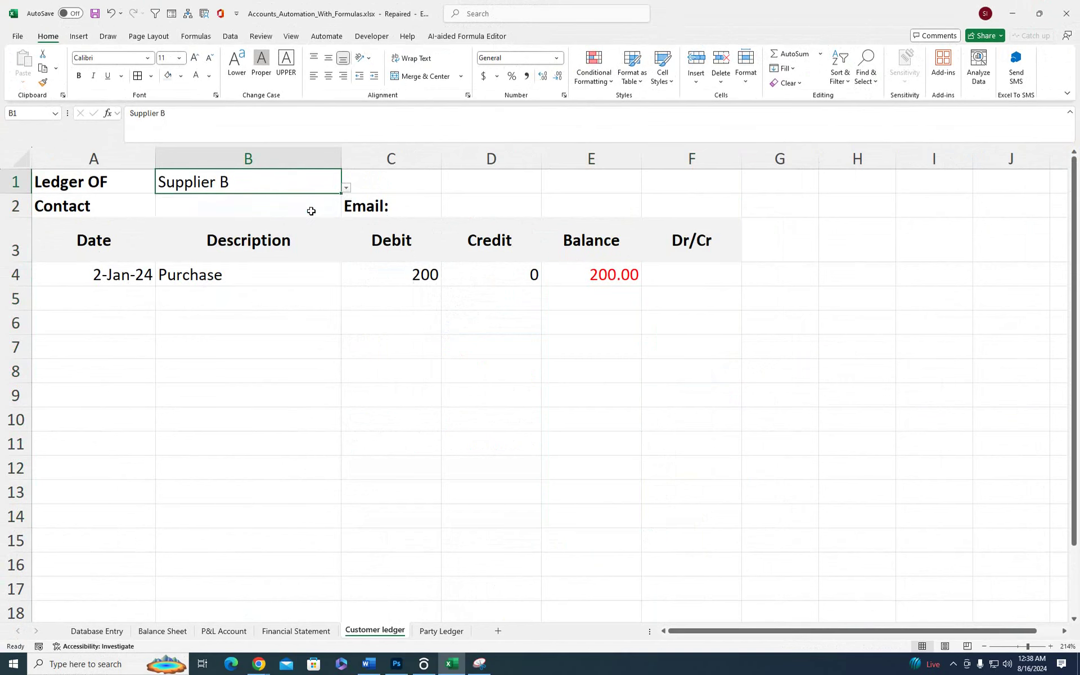
click(351, 196)
click(333, 181)
click(345, 189)
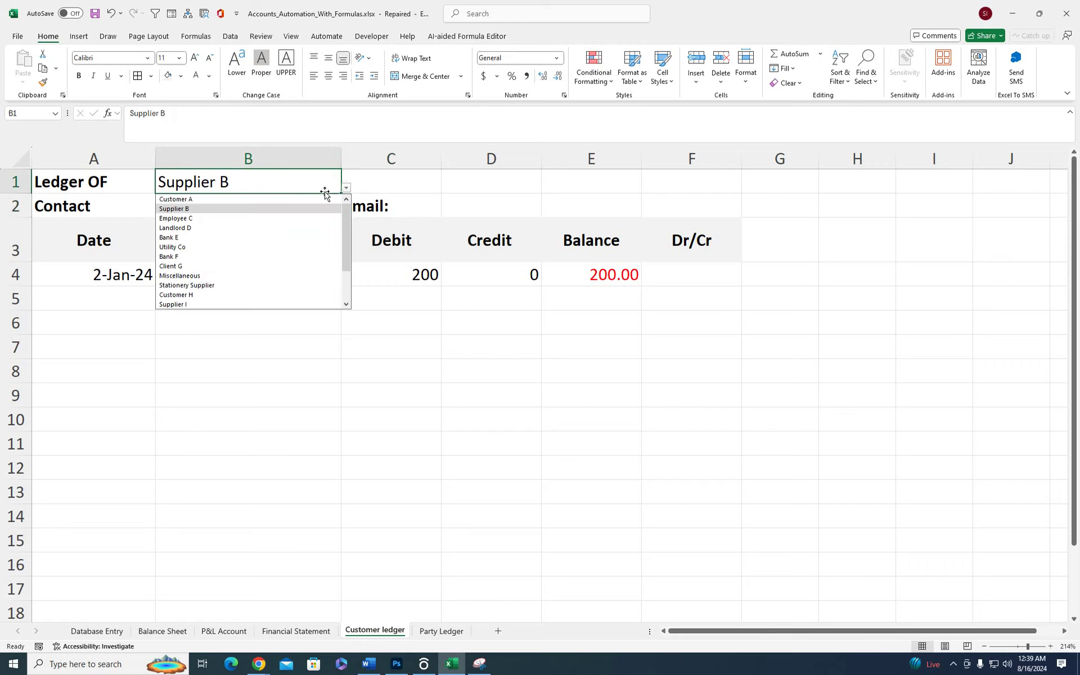
click(322, 198)
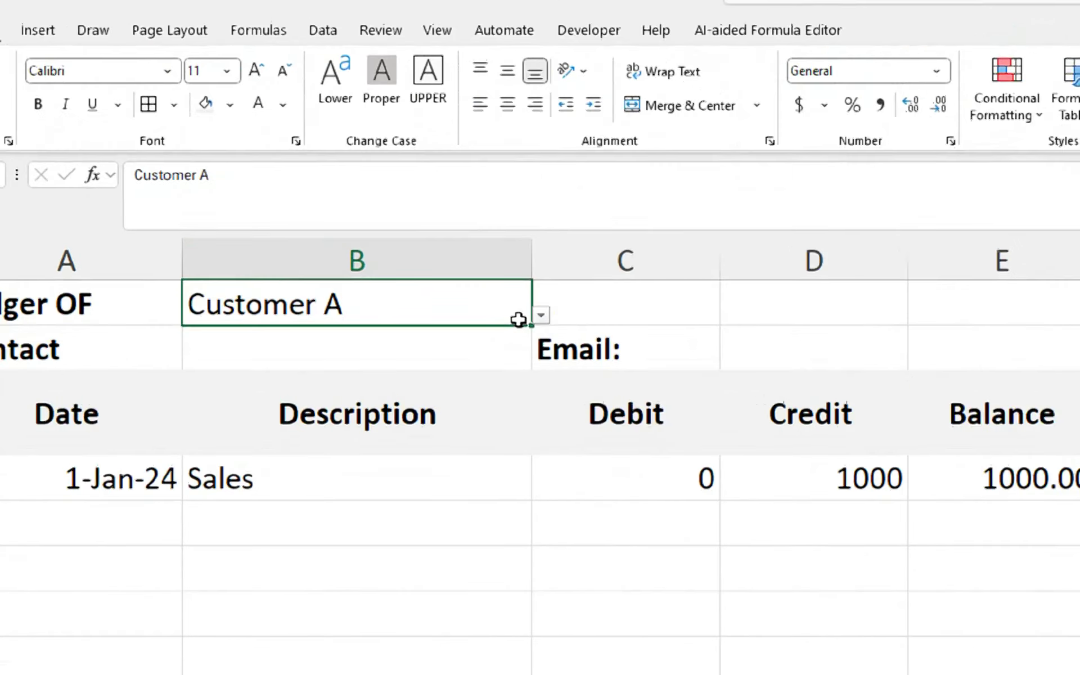
click(346, 187)
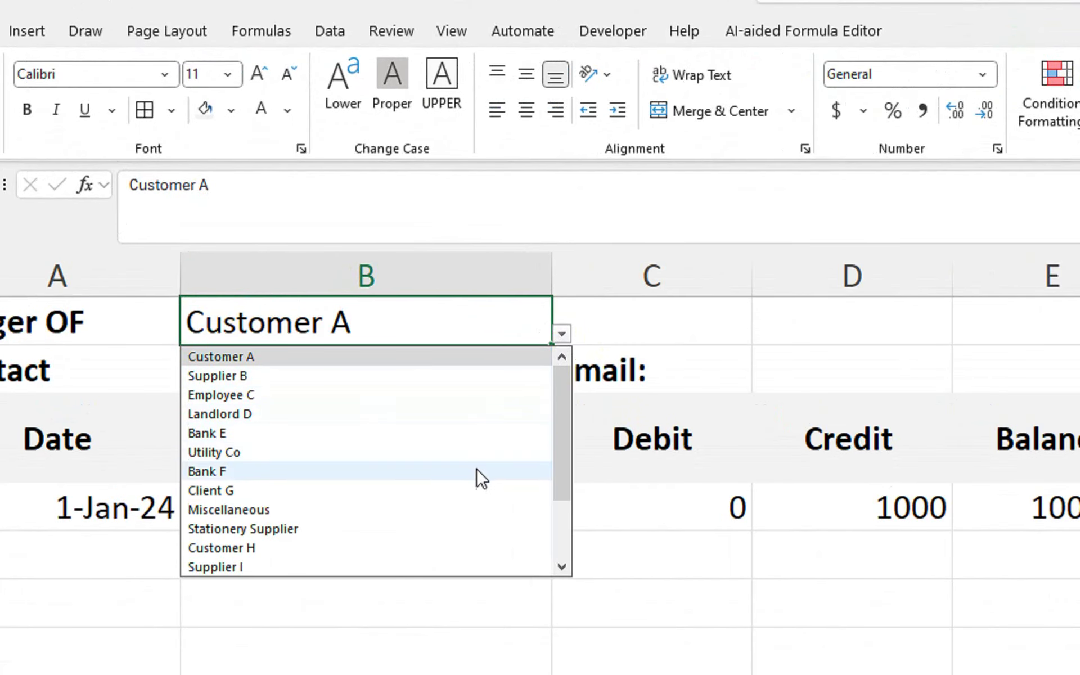
click(480, 434)
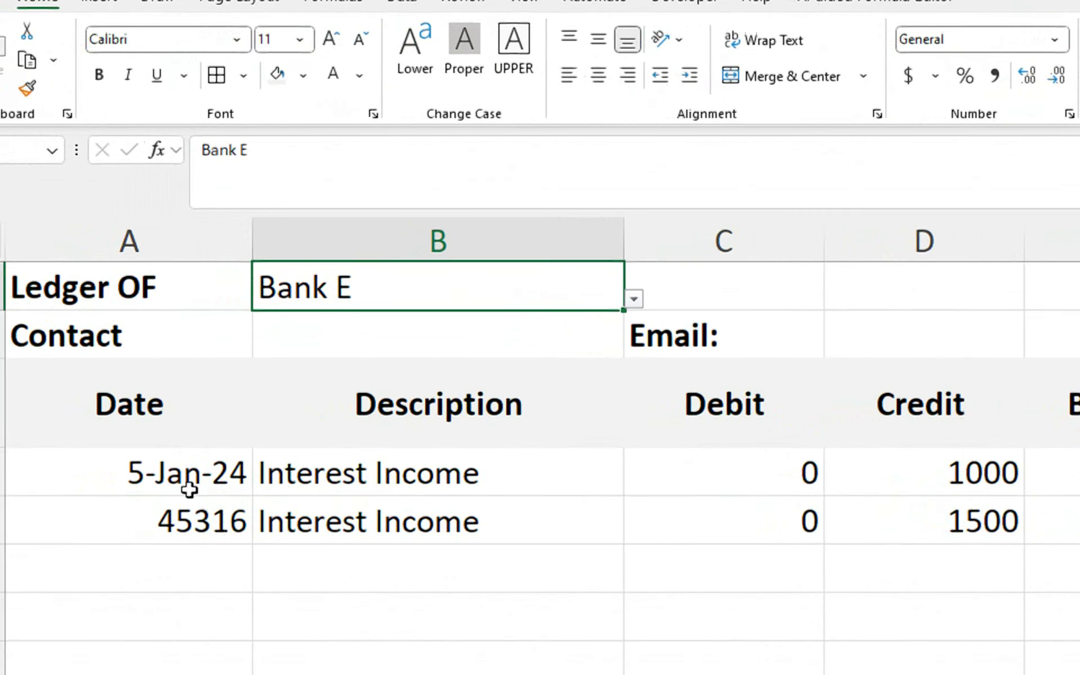
- Copy A4's date format onto A5:A15 with Format Painter
click(104, 483)
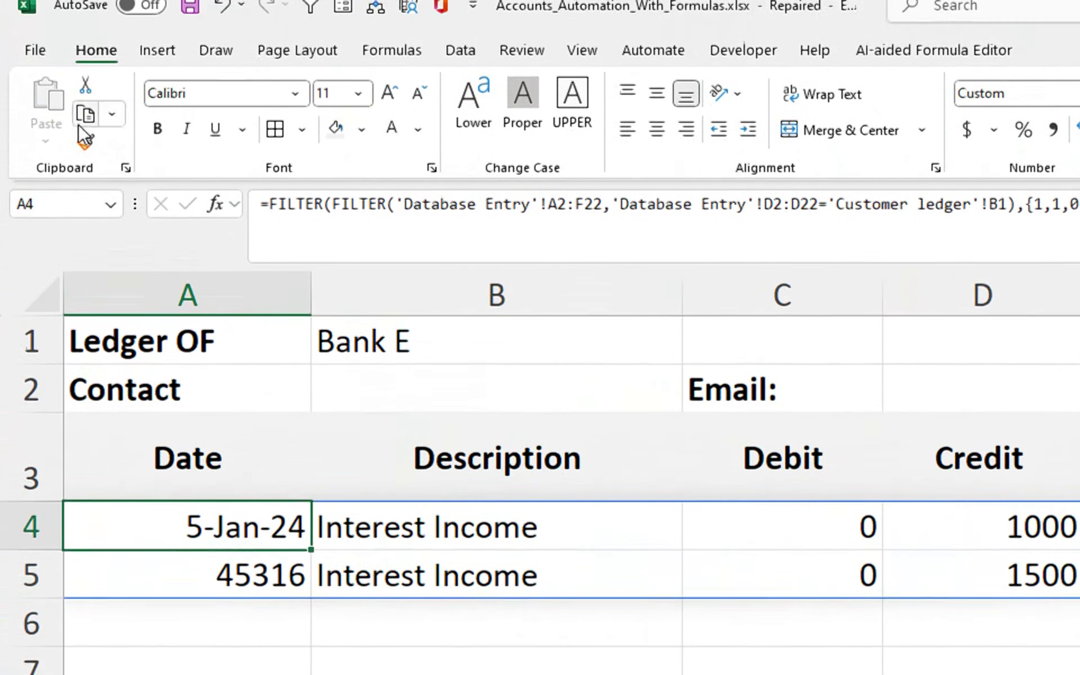
click(72, 88)
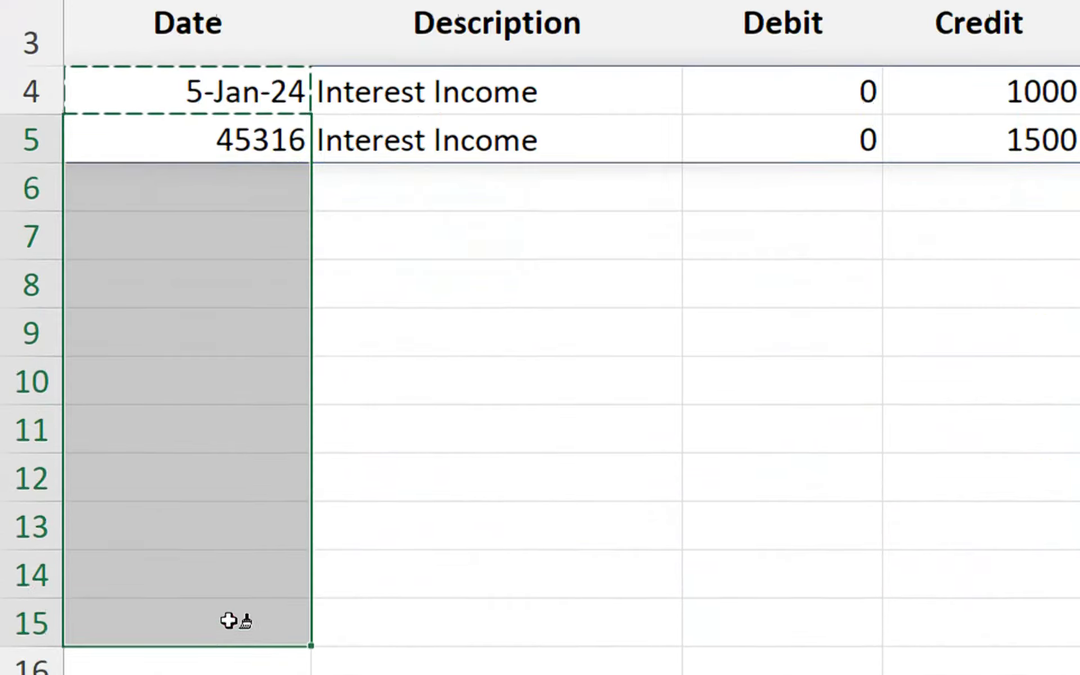
drag(262, 523, 229, 619)
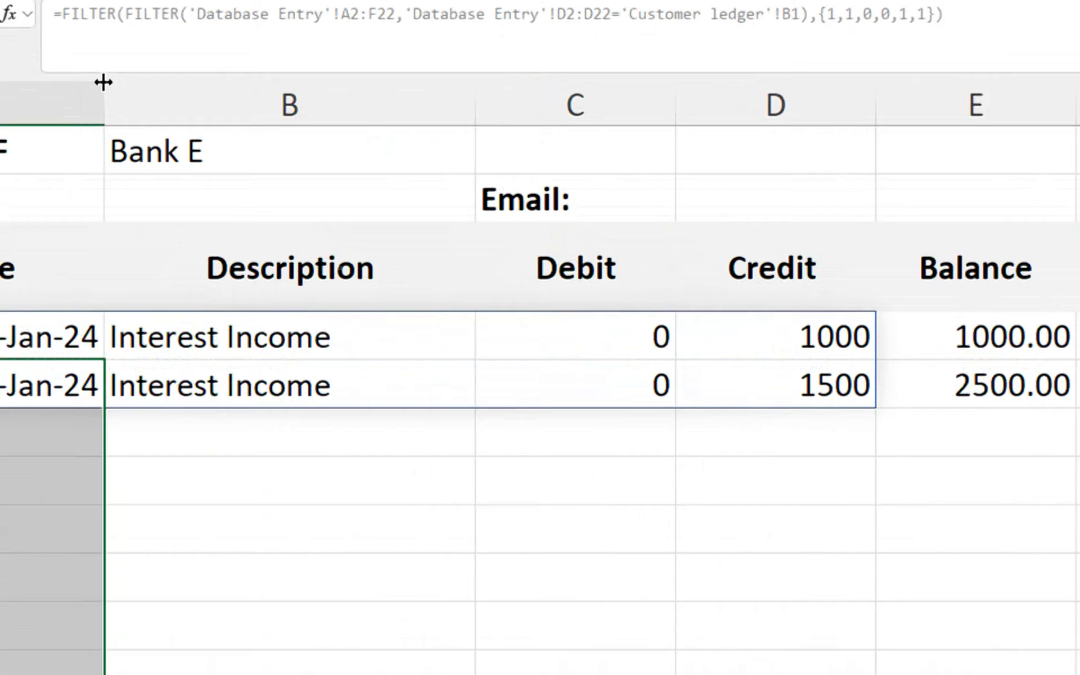
- Test the B1 dropdown with Customer A and Bank F, then return to Bank E
click(289, 174)
click(522, 189)
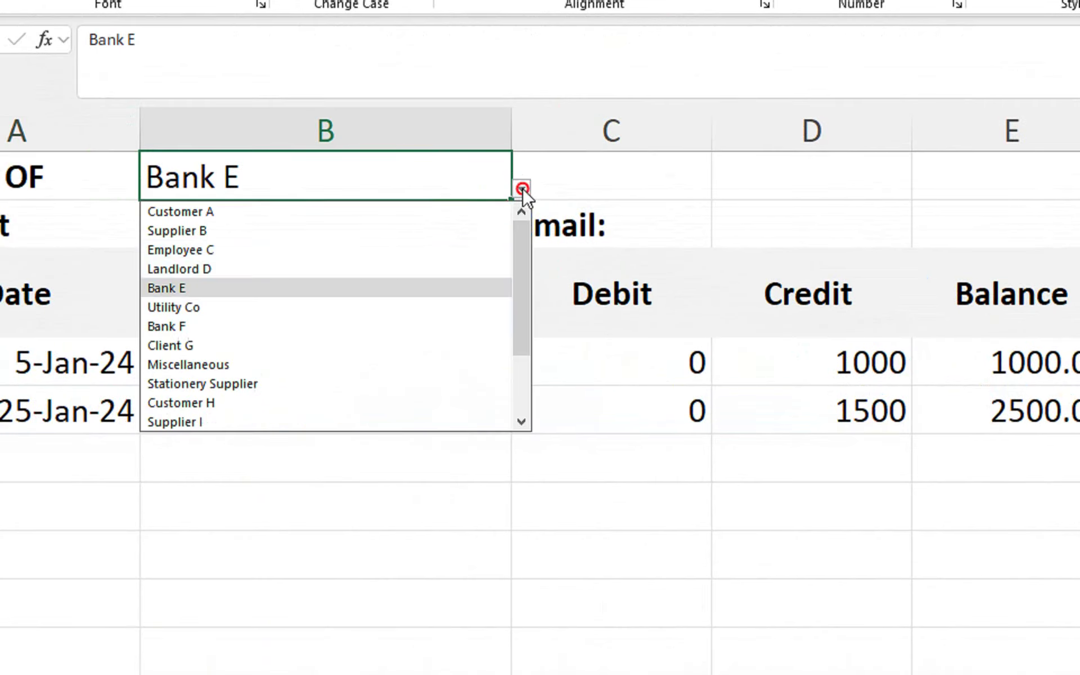
click(424, 212)
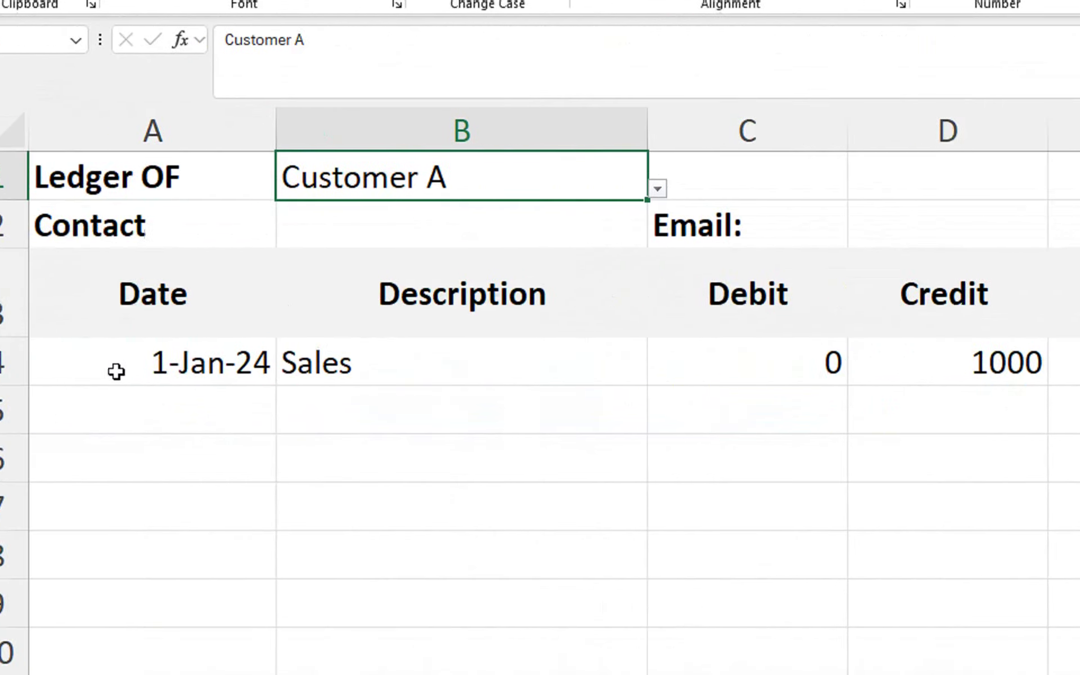
click(693, 189)
click(604, 326)
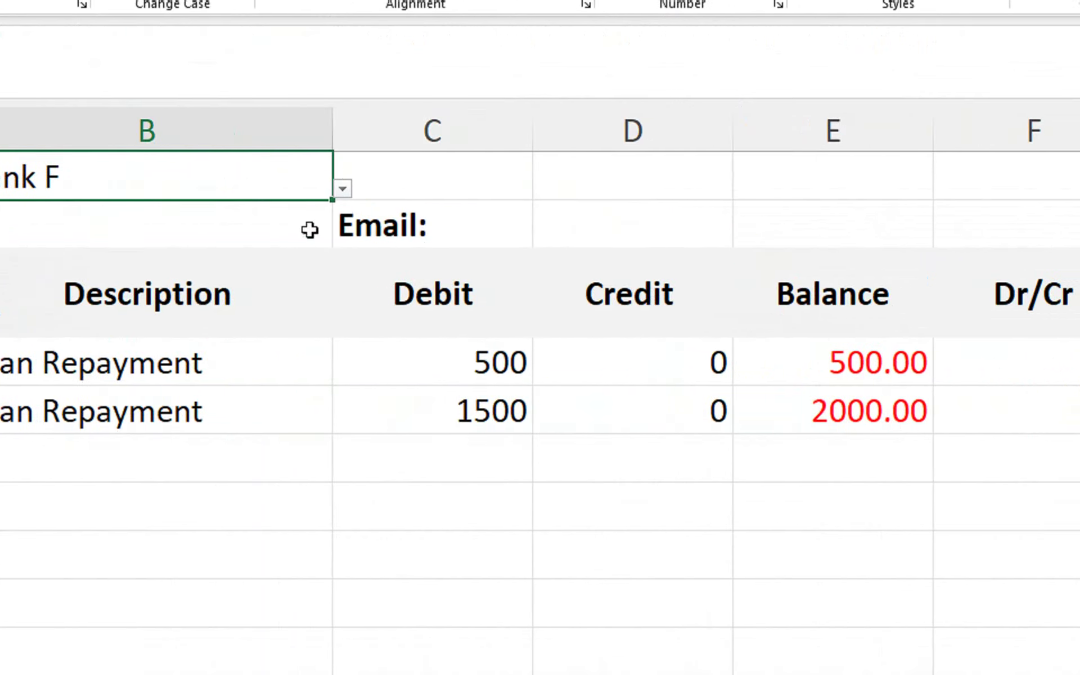
click(347, 190)
click(190, 288)
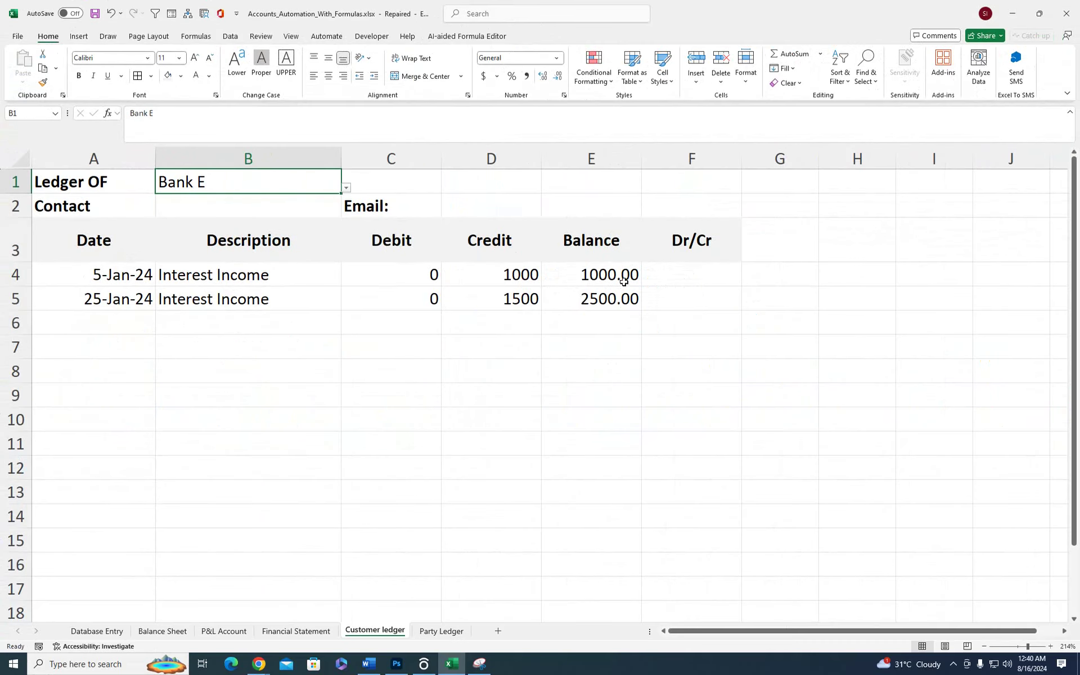
click(673, 275)
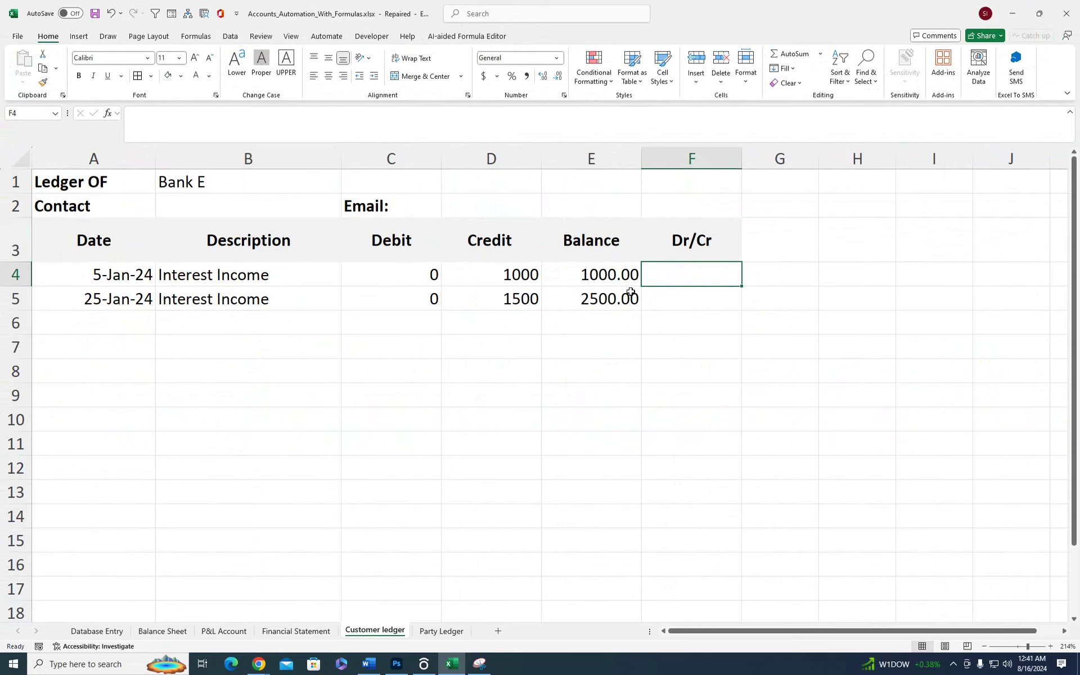
- Enter =IF(E4<0,"Dr","Cr") in F4 and fill it down to F16
text(=if()
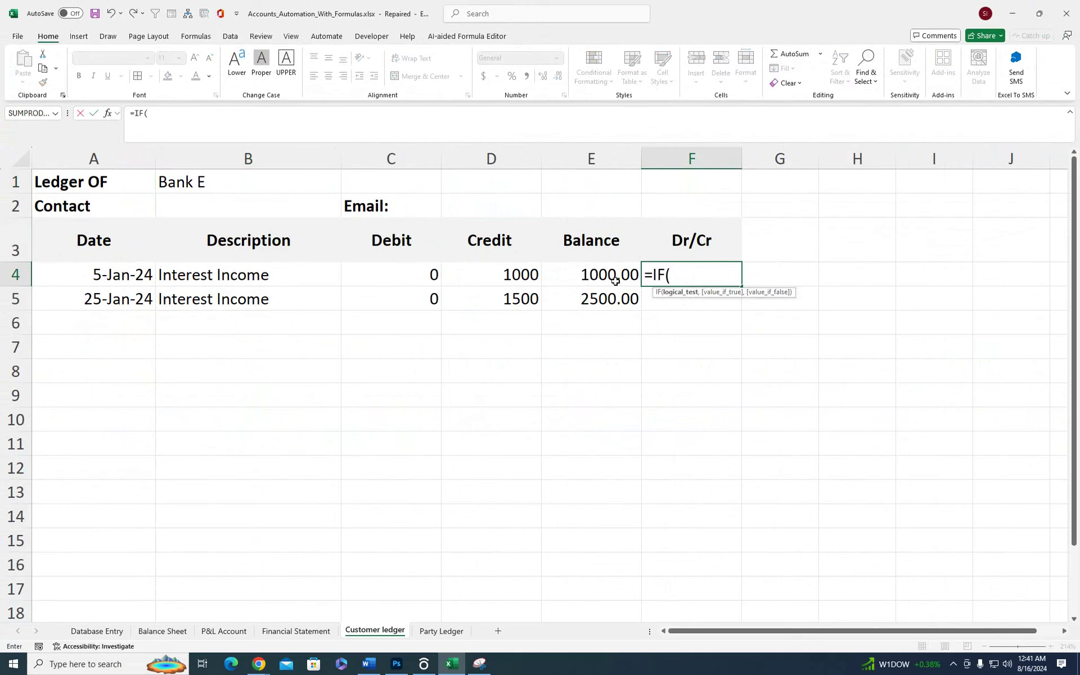
click(614, 279)
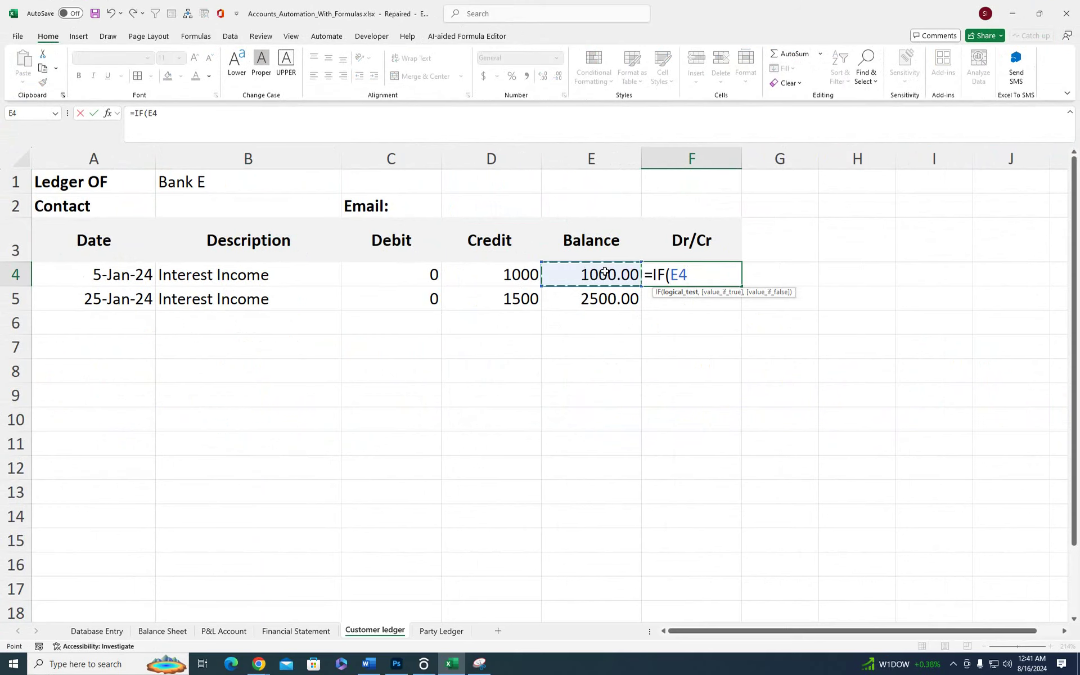
text(<)
text(0,"Dr)
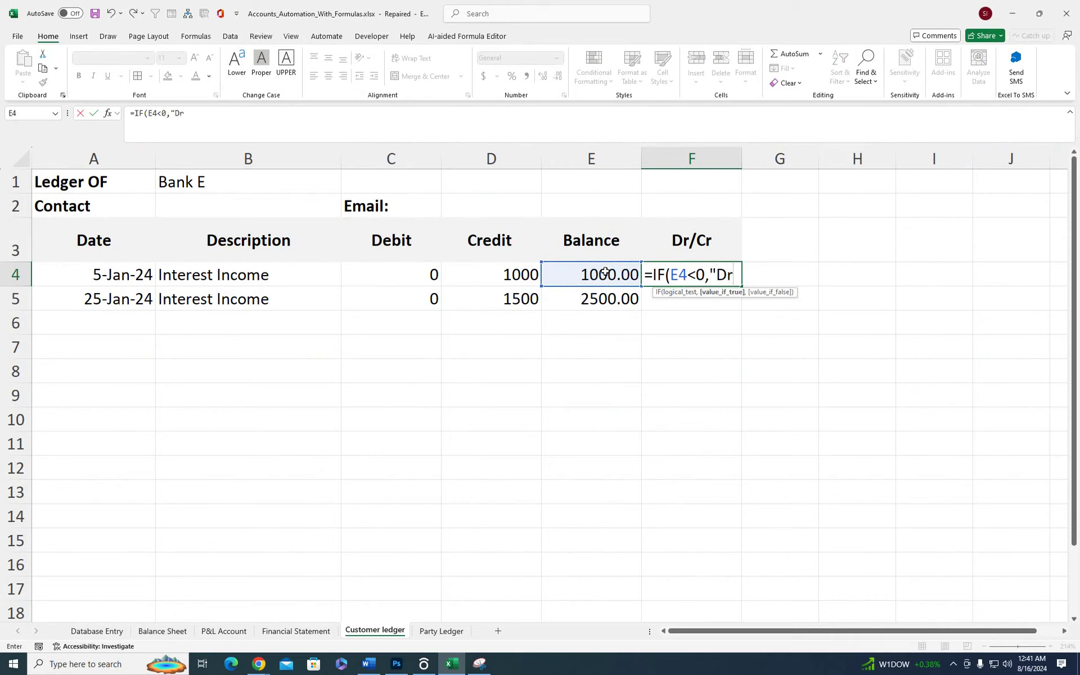
text(,)
text())
key(Return)
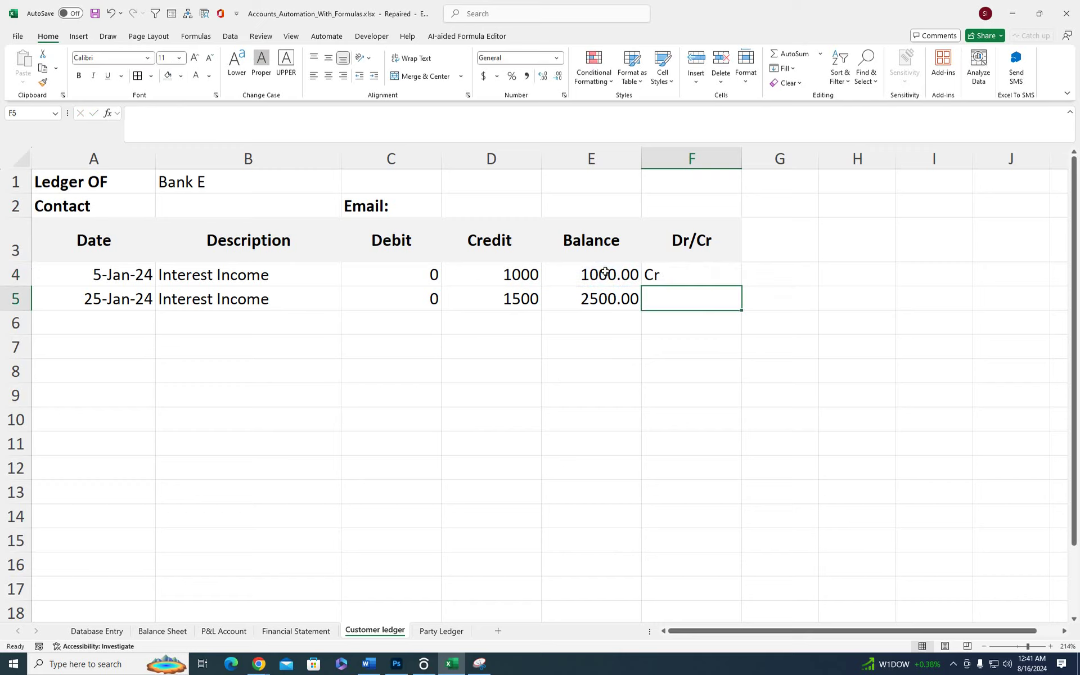
click(722, 277)
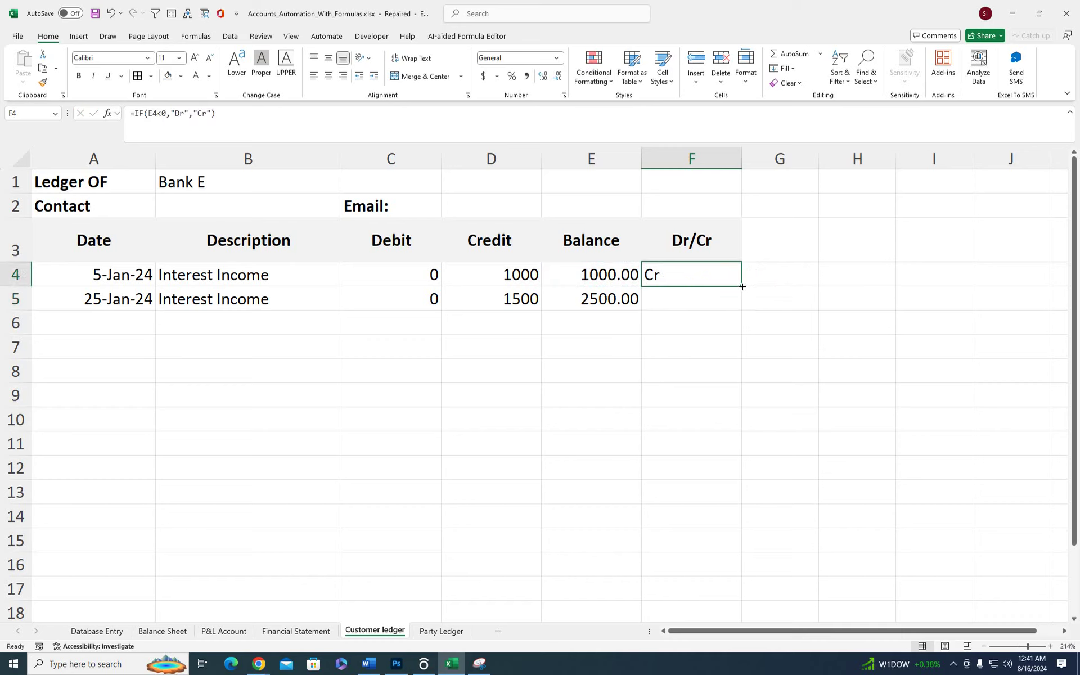
drag(741, 286, 744, 562)
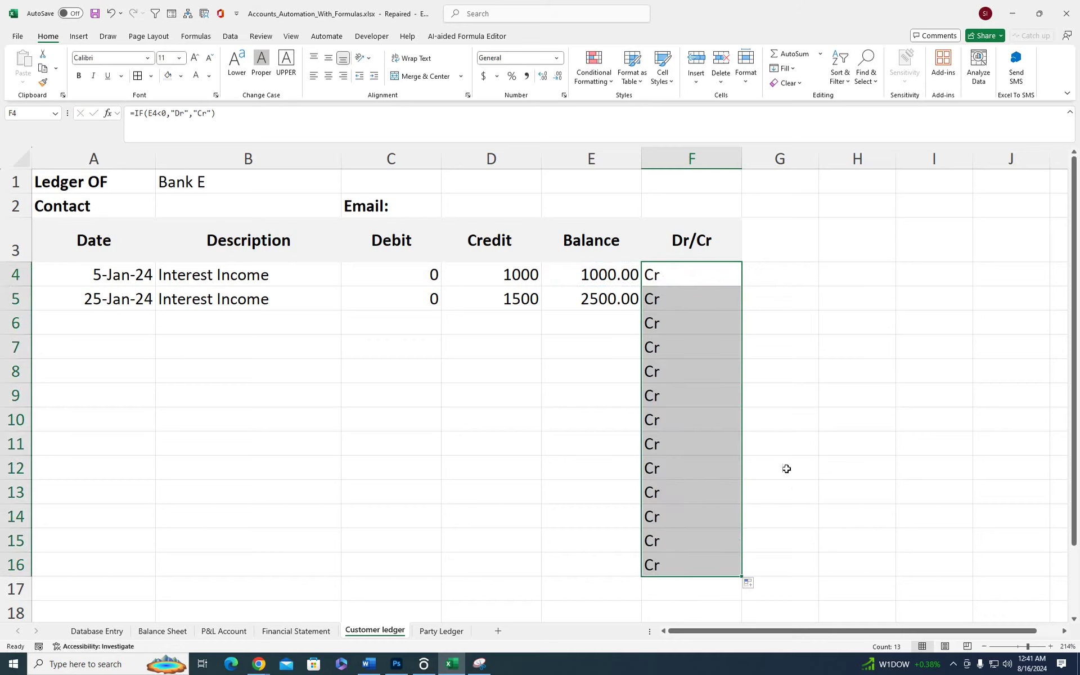
click(319, 183)
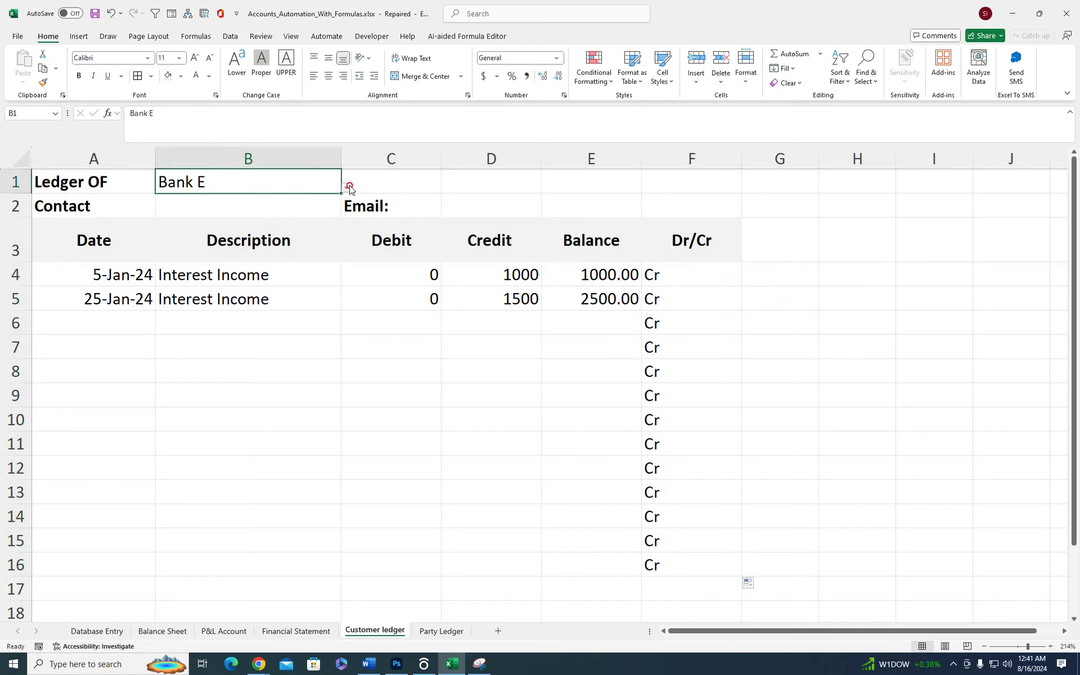
- Pick Supplier B, Employee C, Stationery Supplier, Miscellaneous, then Customer H in B1, and view Database Entry
click(349, 188)
click(326, 211)
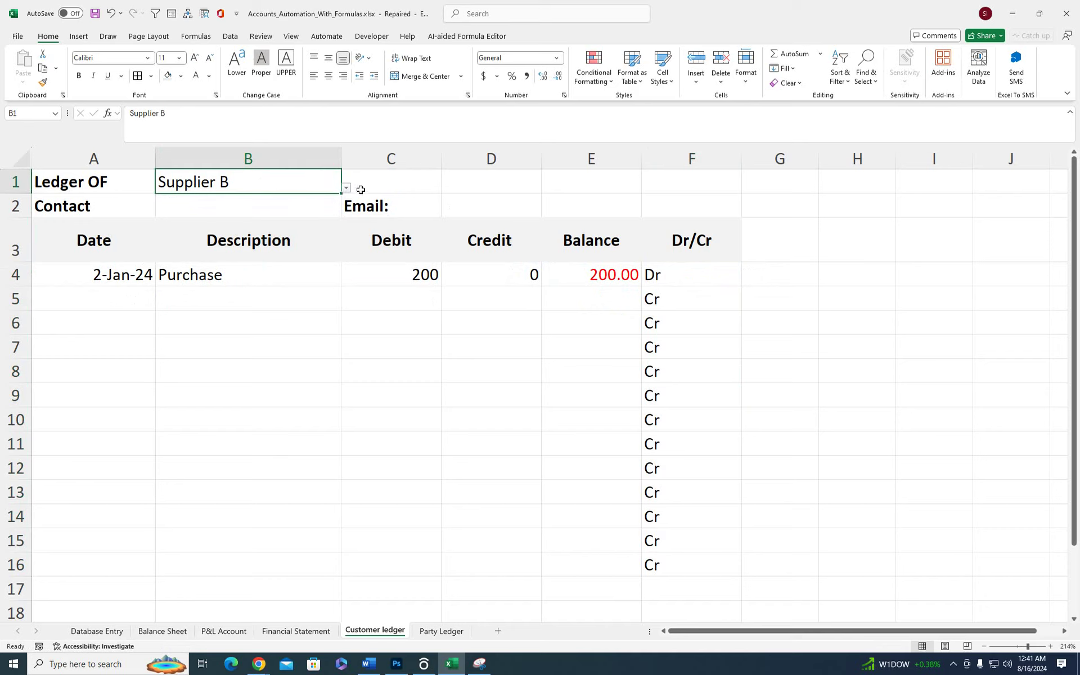
click(348, 191)
click(323, 218)
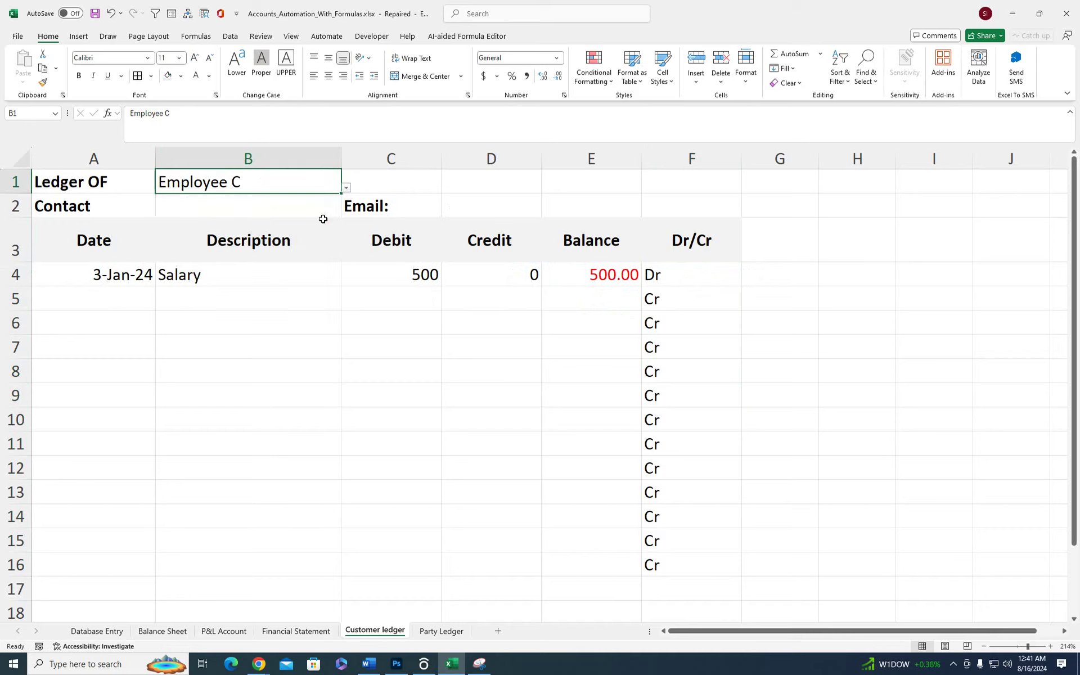
click(346, 188)
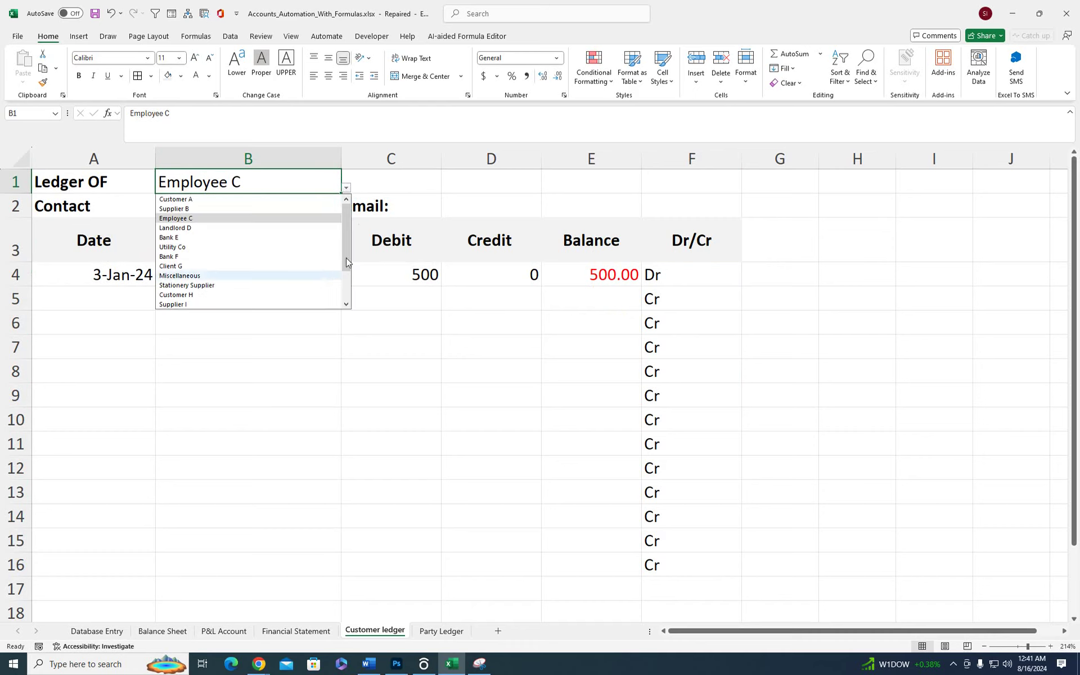
click(319, 285)
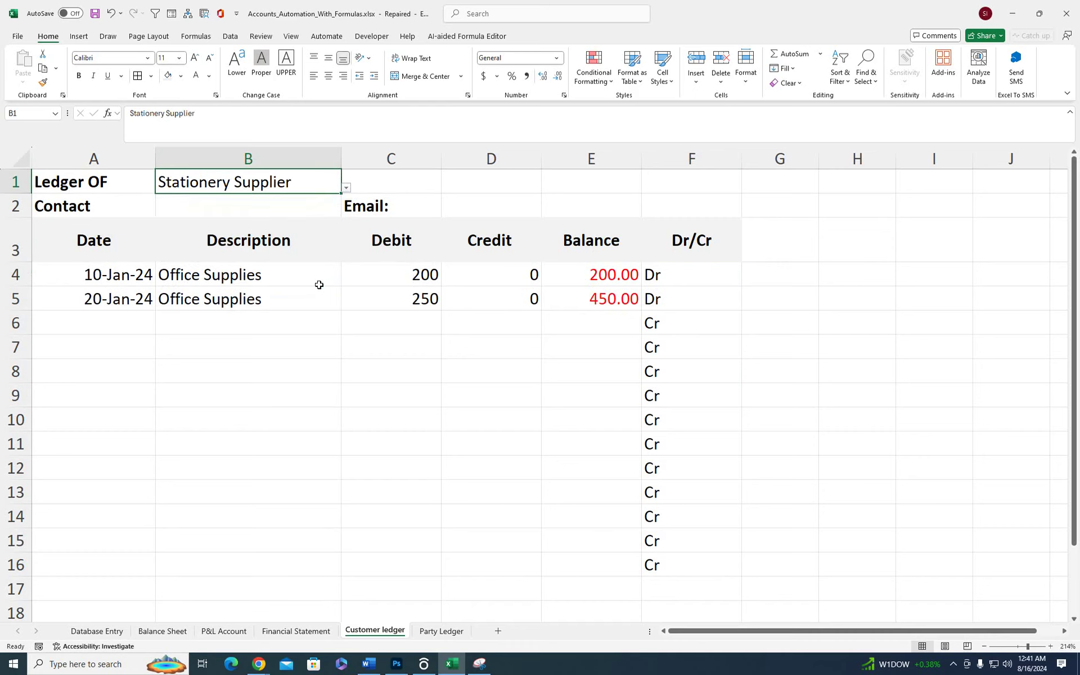
click(347, 191)
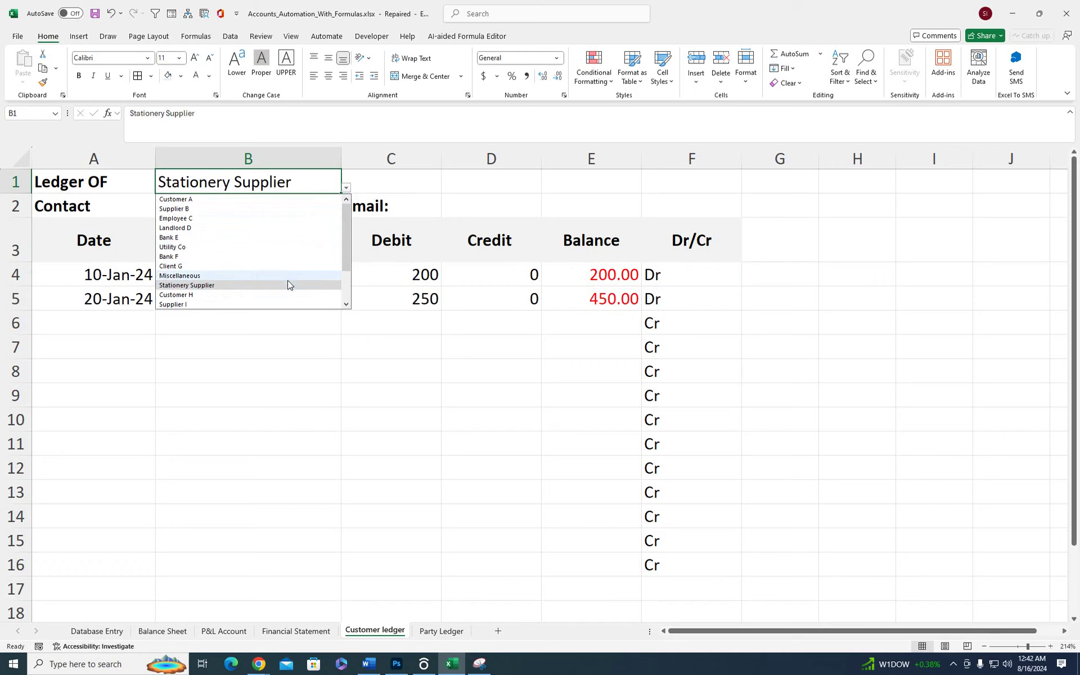
click(287, 276)
click(346, 189)
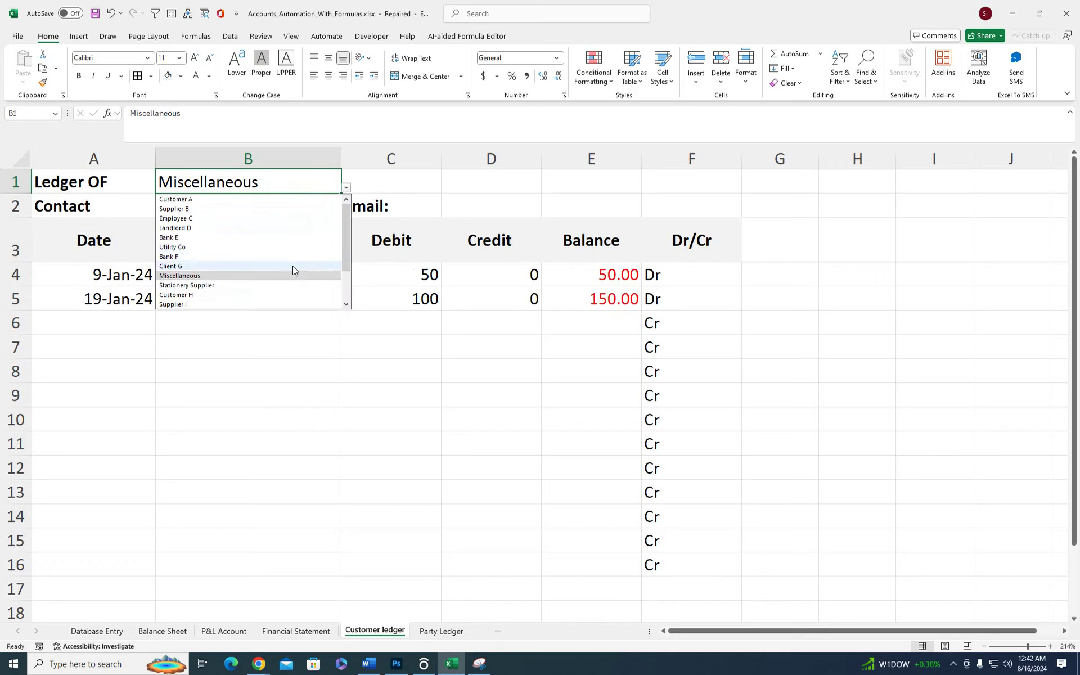
click(279, 300)
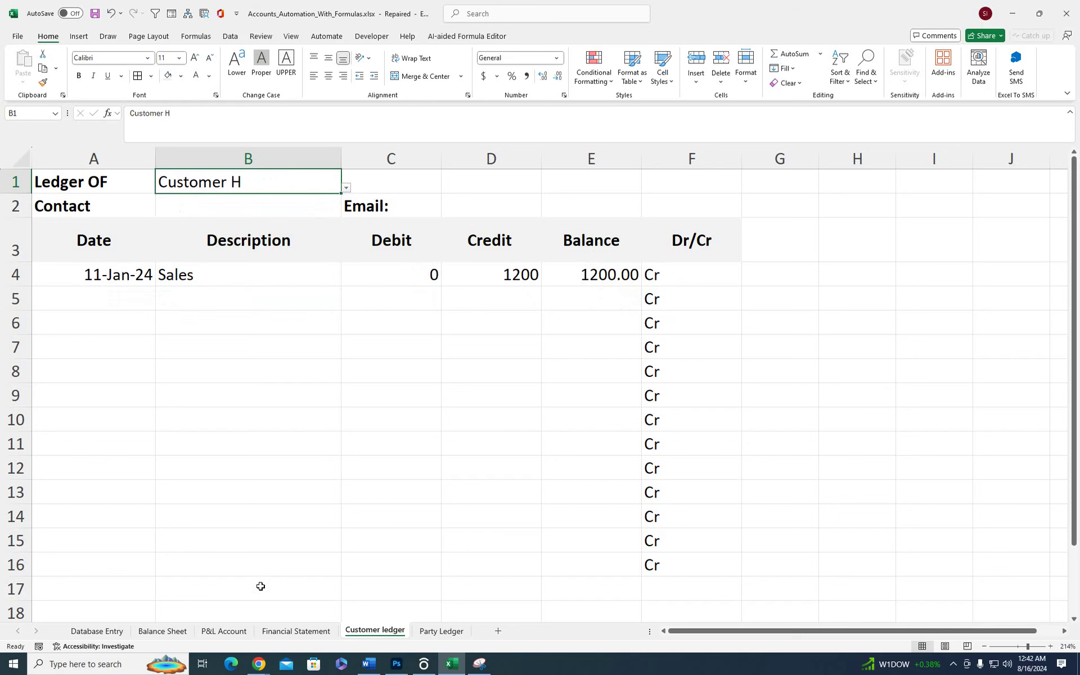
click(97, 631)
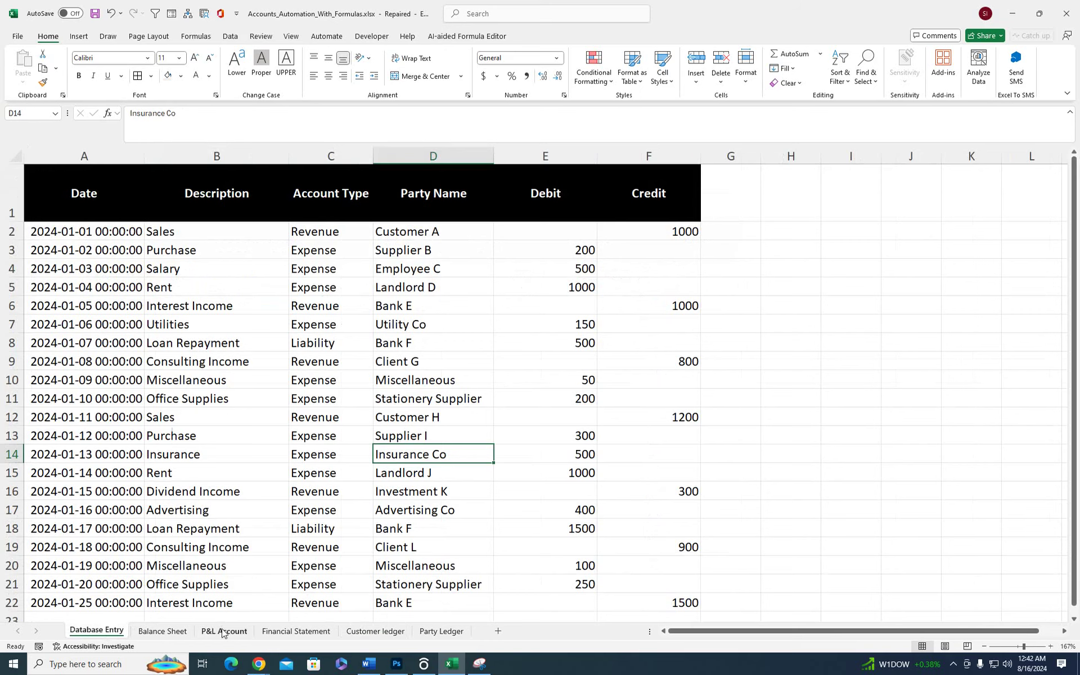
- View the Balance Sheet, P&L Account and Financial Statement sheets, then return to Customer ledger
click(157, 633)
click(203, 635)
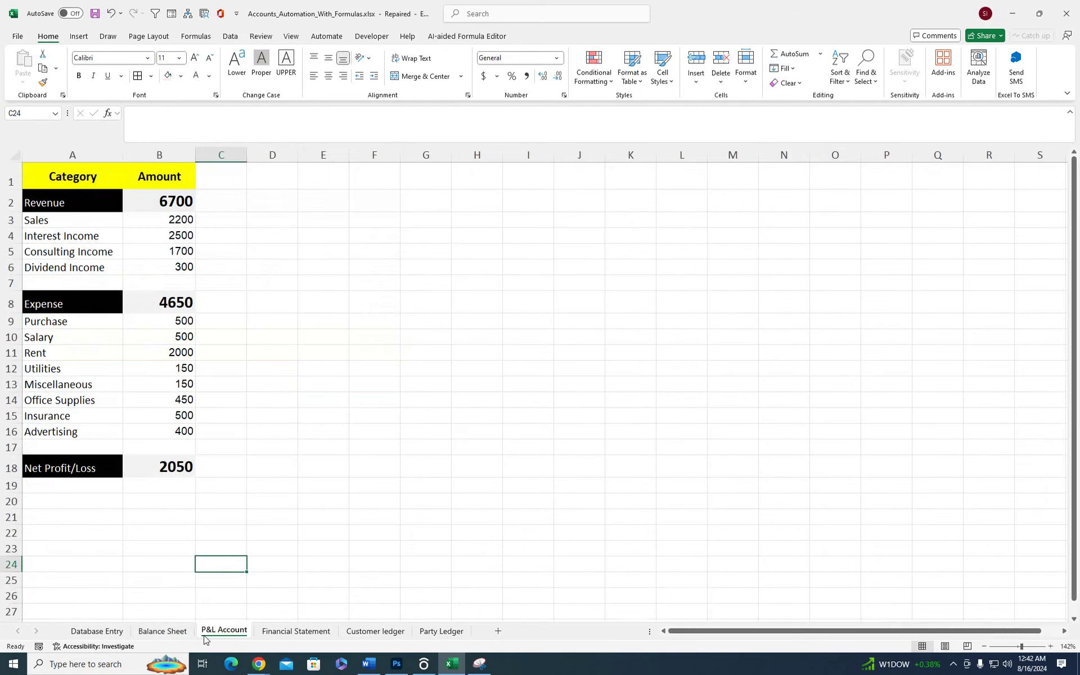
click(276, 629)
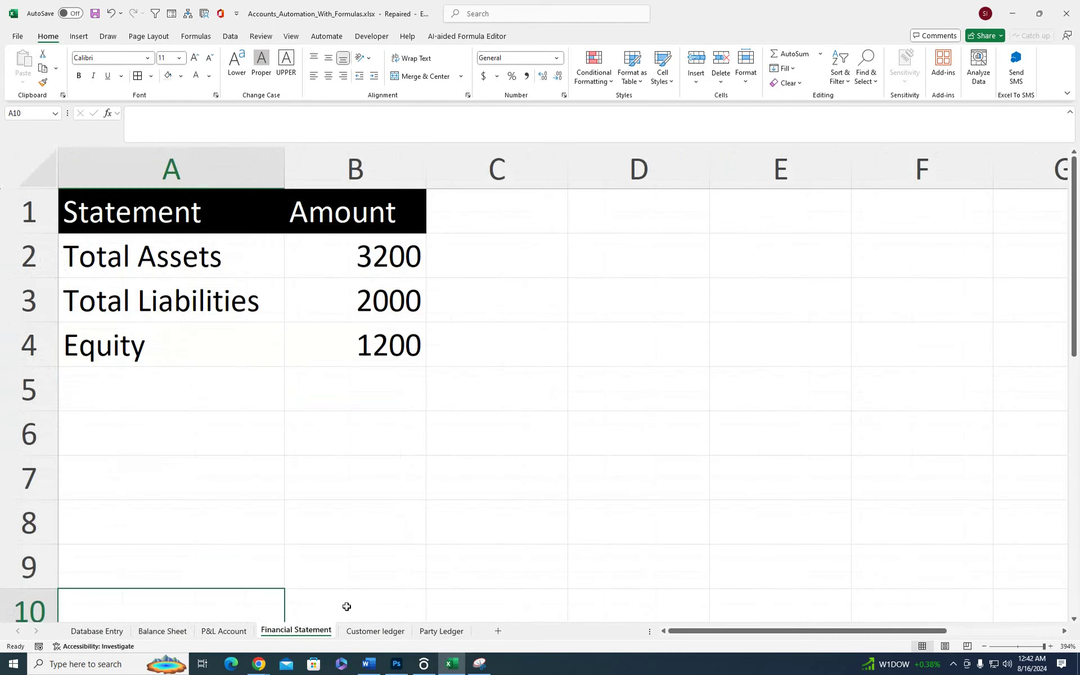
click(364, 631)
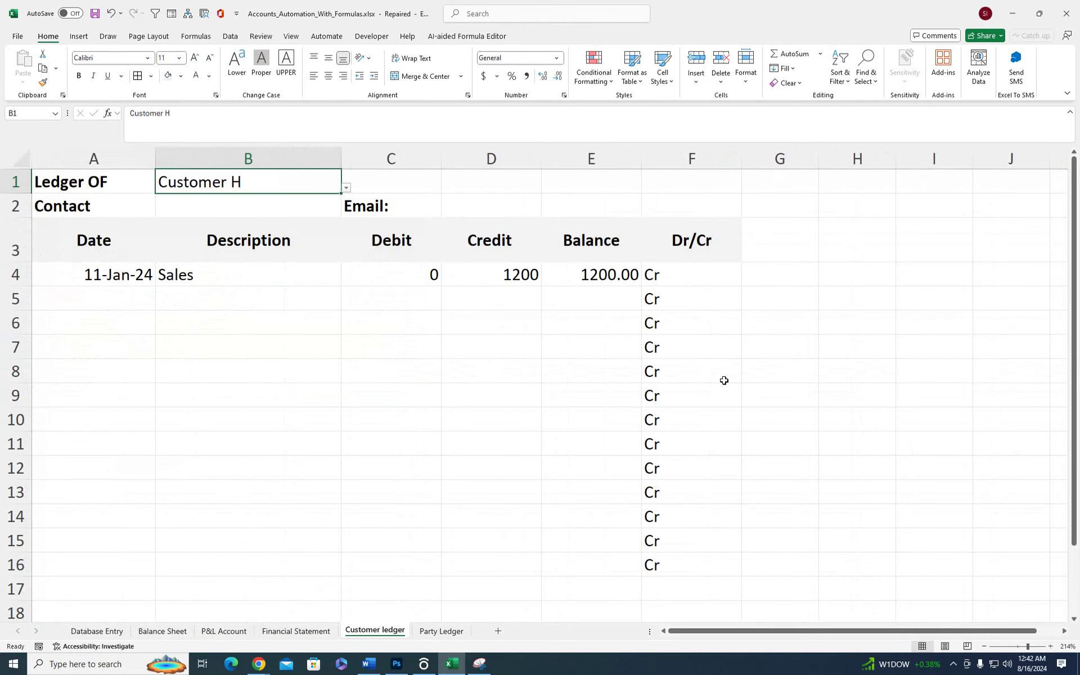